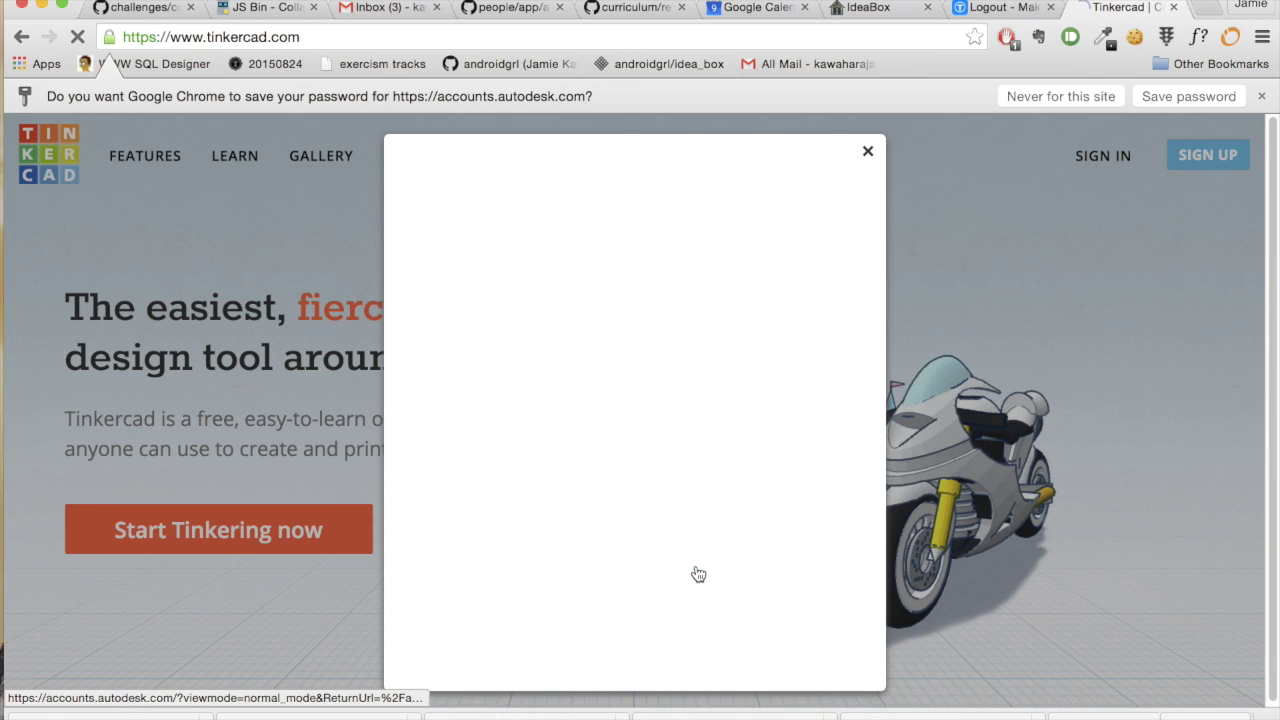
- Sign in to Tinkercad with the account e-mail address and password
{"action": "key", "text": "Tab"}
{"action": "type", "text": "•"}
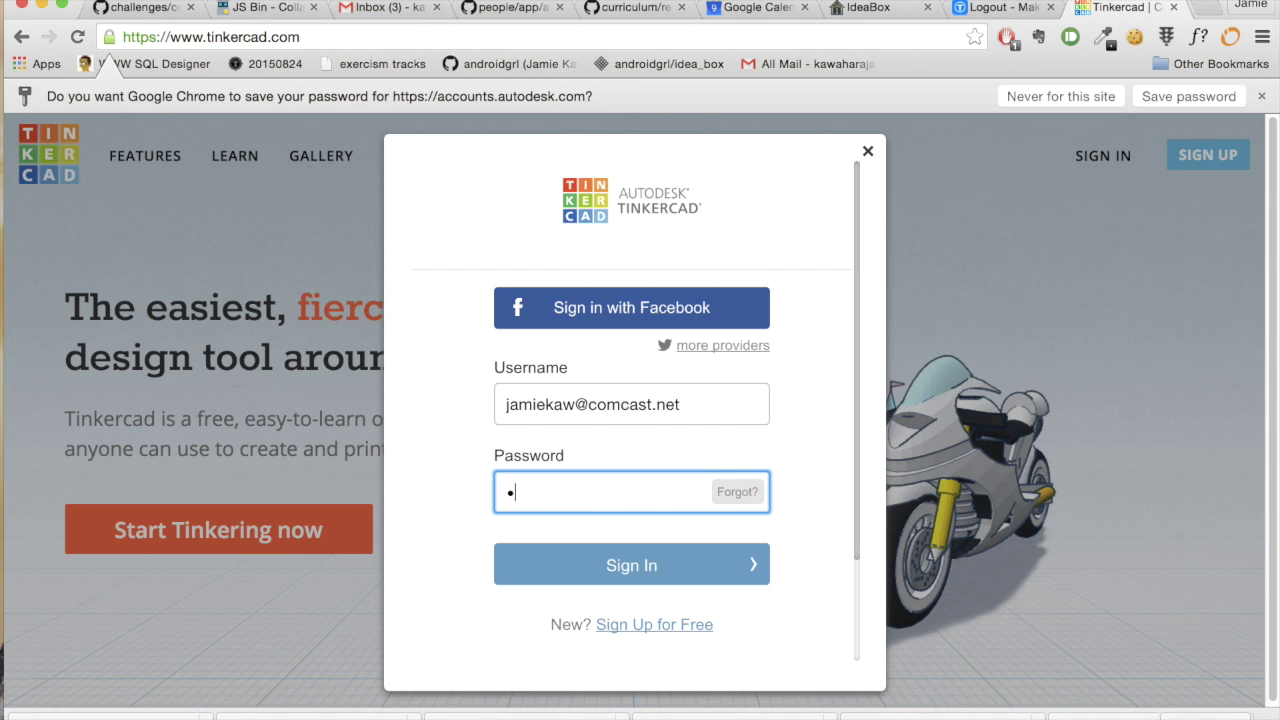
{"action": "left_click", "coordinate": [634, 566]}
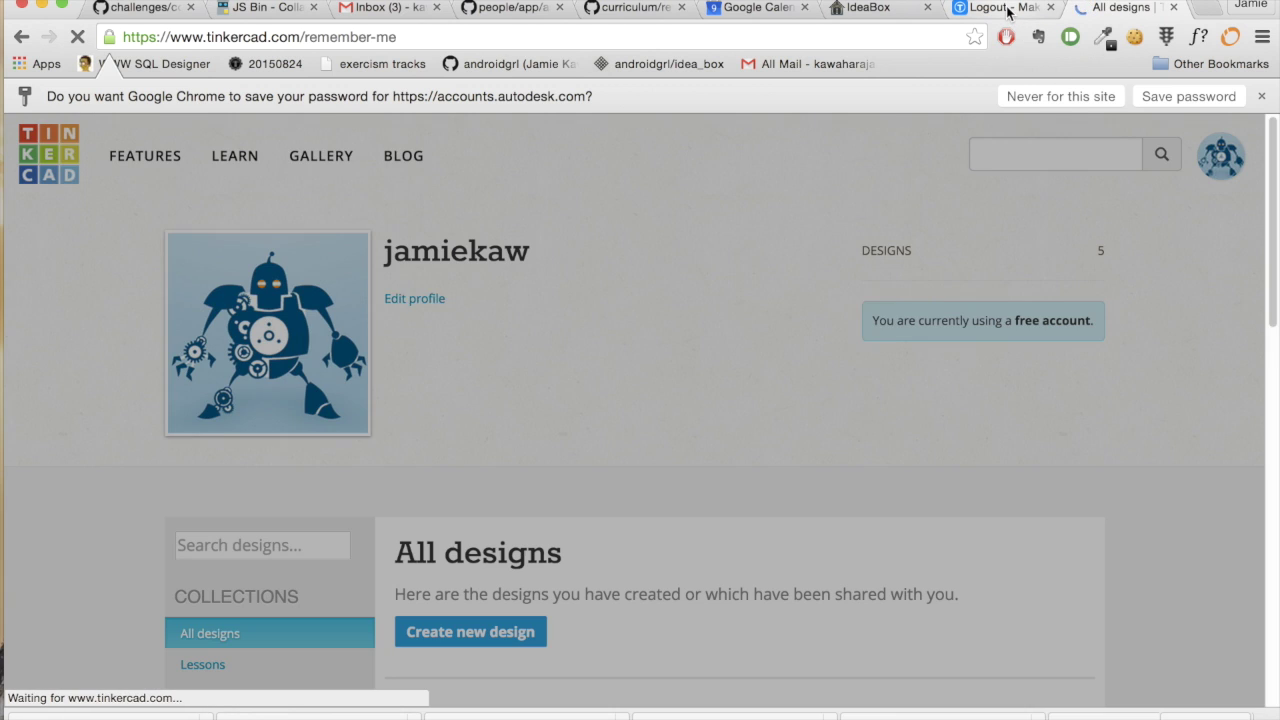
- Decline staying signed in and go to the Thingiverse home page
{"action": "left_click", "coordinate": [612, 433]}
{"action": "left_click", "coordinate": [1005, 8]}
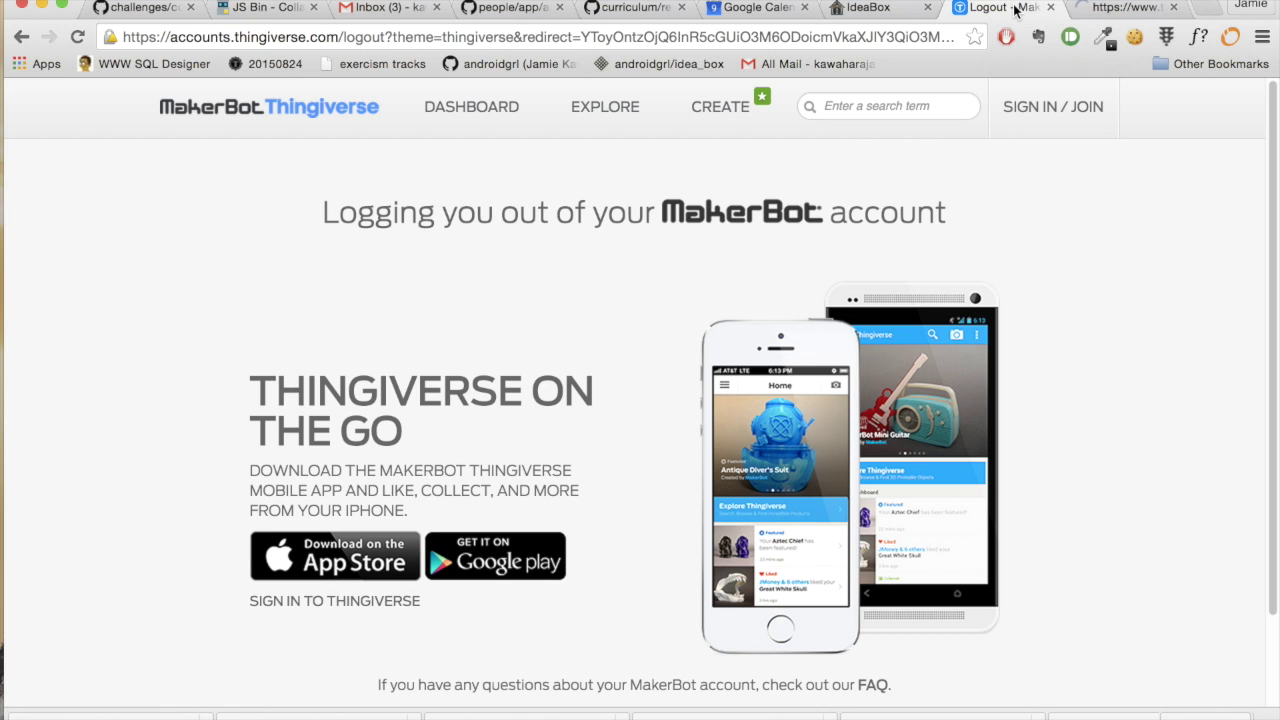
{"action": "left_click", "coordinate": [310, 118]}
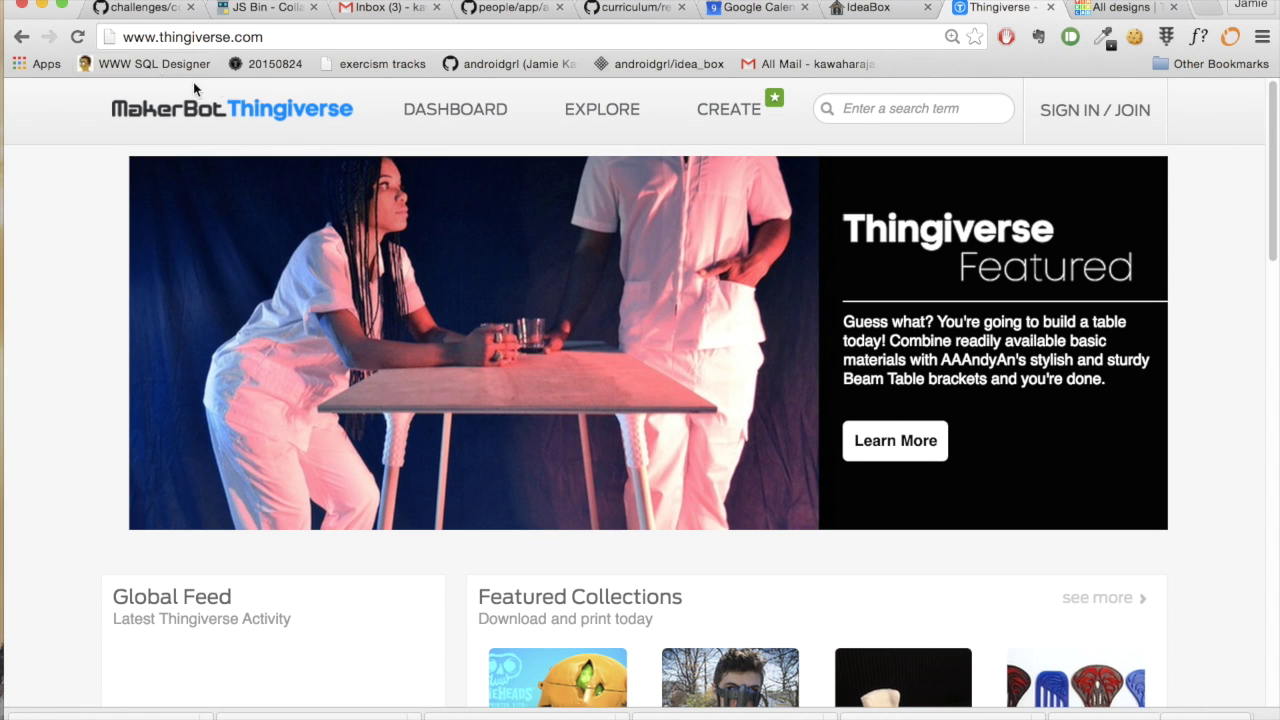
- Sign in to Thingiverse with the saved MakerBot account credentials
{"action": "left_click", "coordinate": [1110, 117]}
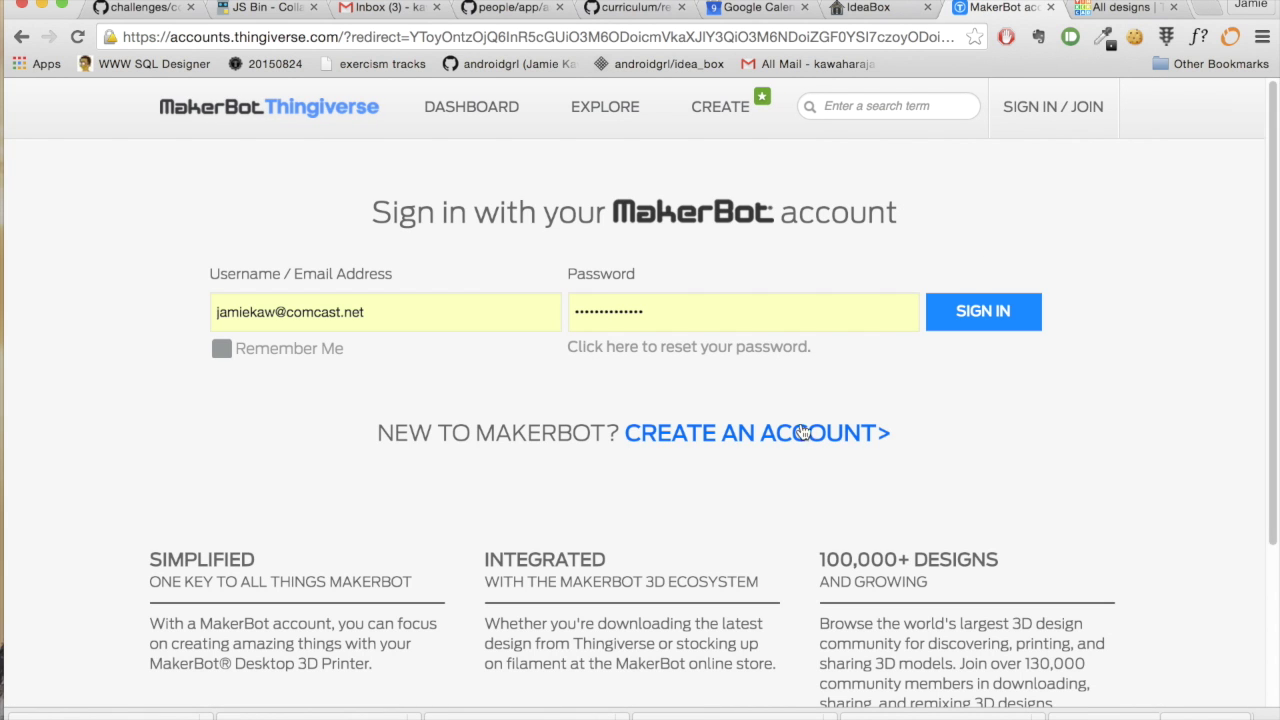
{"action": "left_click", "coordinate": [806, 432]}
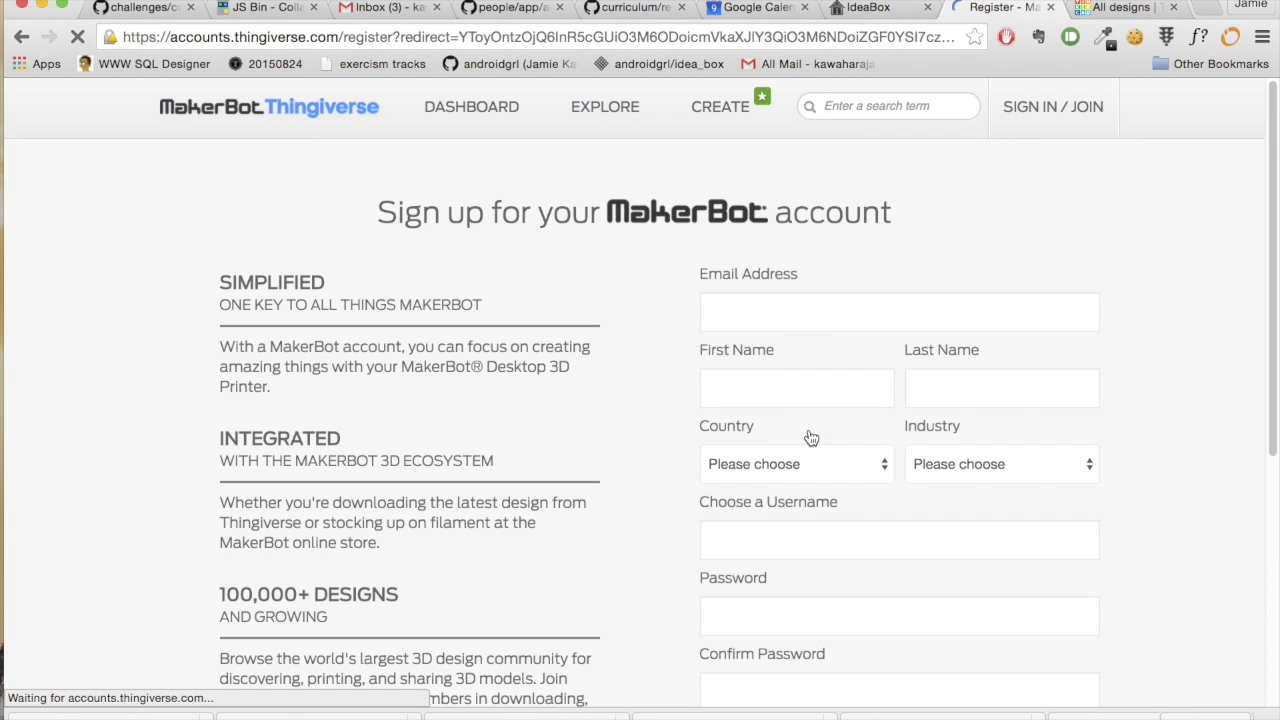
{"action": "left_click", "coordinate": [20, 38]}
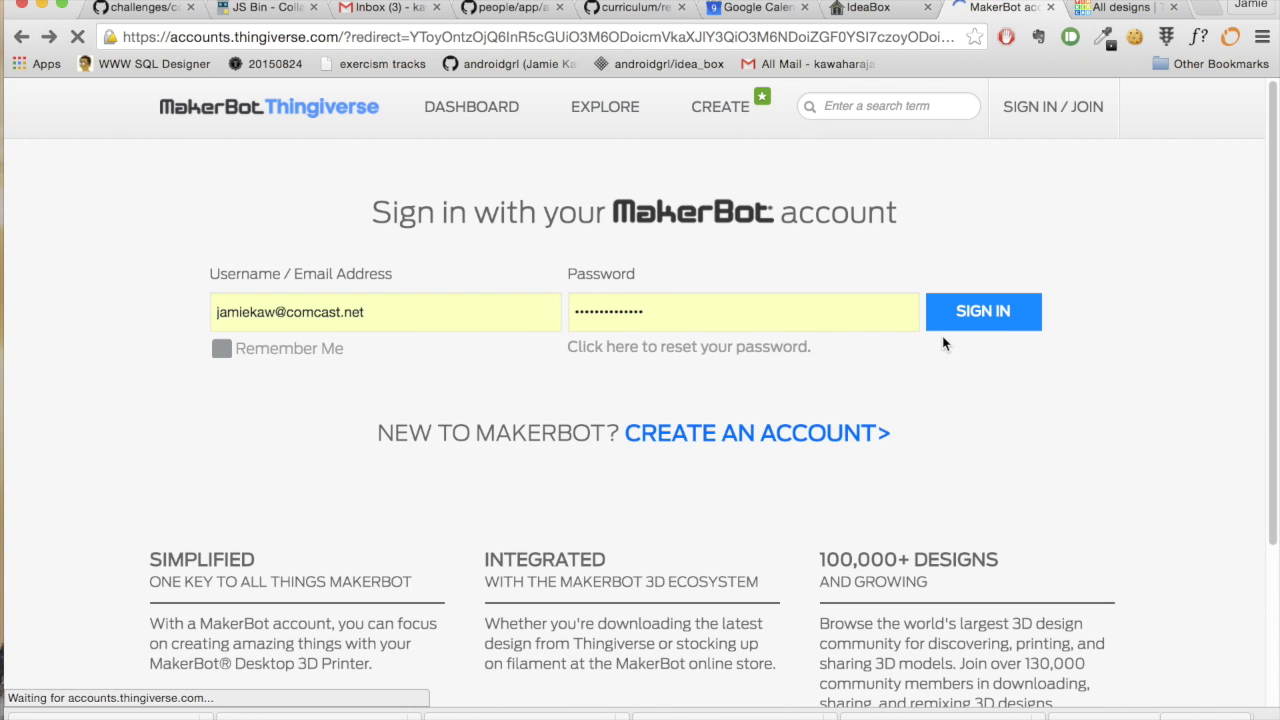
{"action": "left_click", "coordinate": [983, 316]}
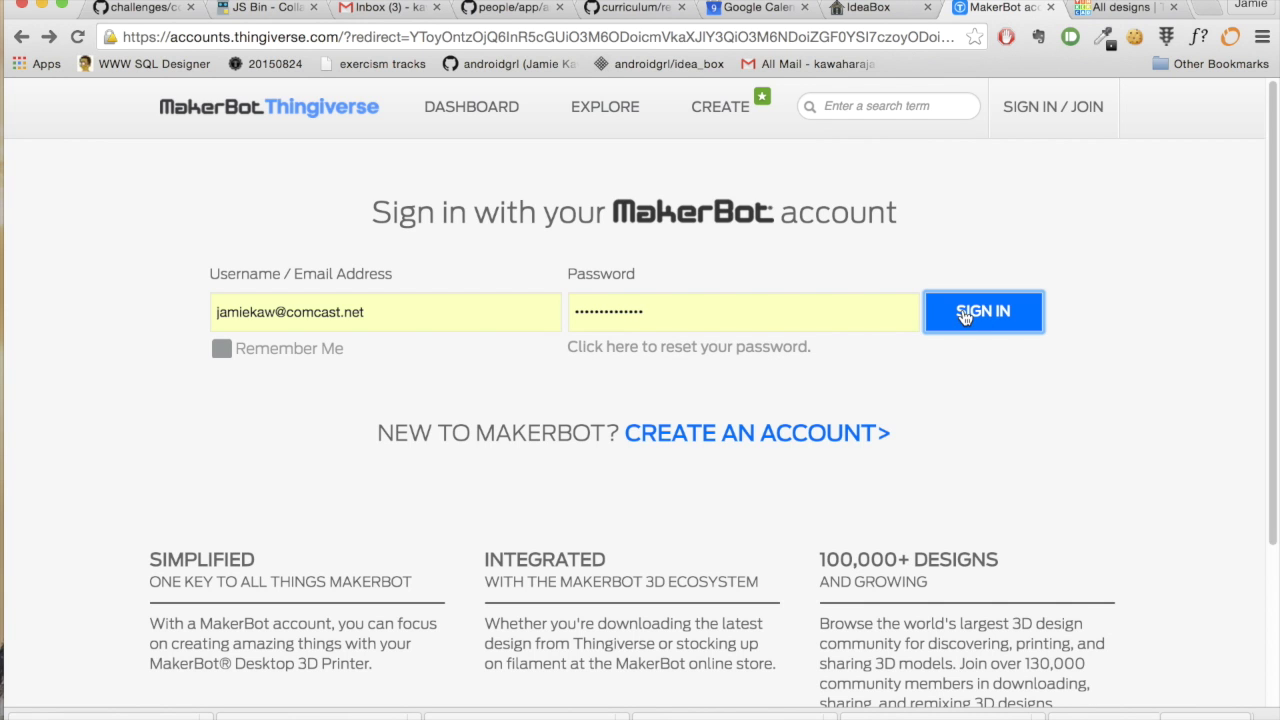
{"action": "left_click", "coordinate": [966, 313]}
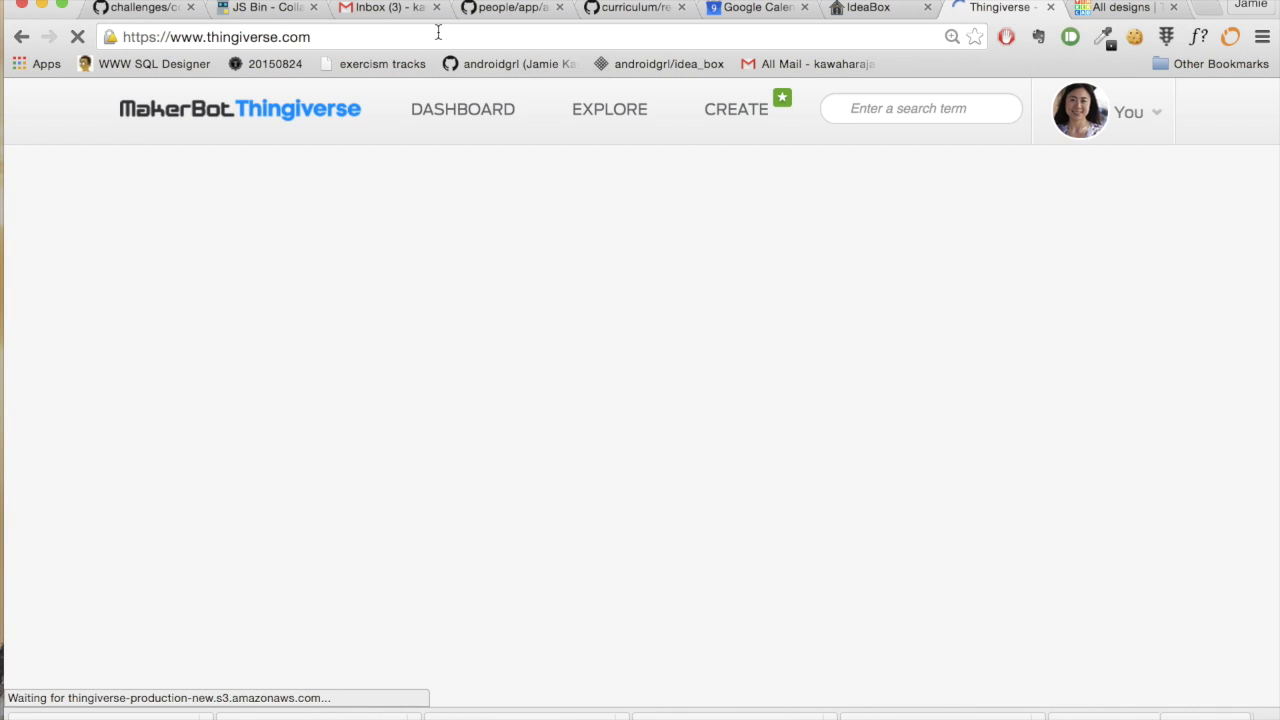
{"action": "double_click", "coordinate": [438, 38]}
{"action": "left_click", "coordinate": [438, 38]}
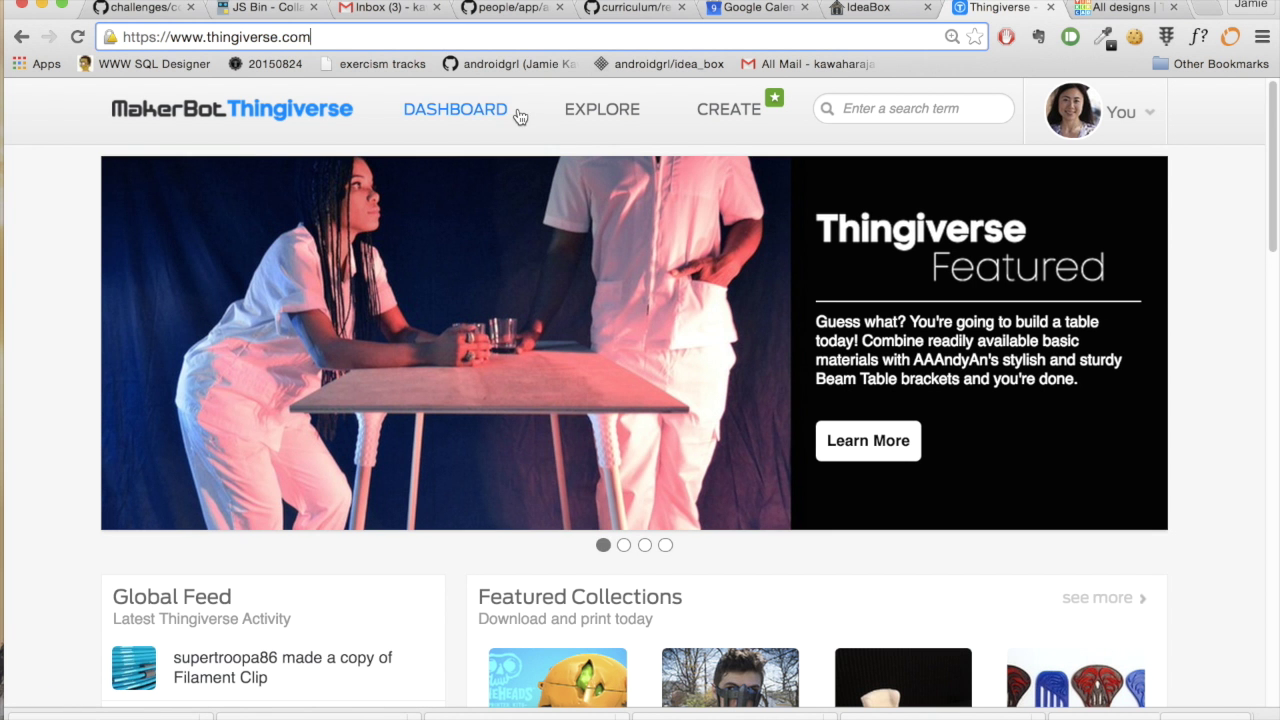
- Go to thingiverse.com/thing:74322 and open the Customizable Lithopane in Customizer
{"action": "type", "text": "/"}
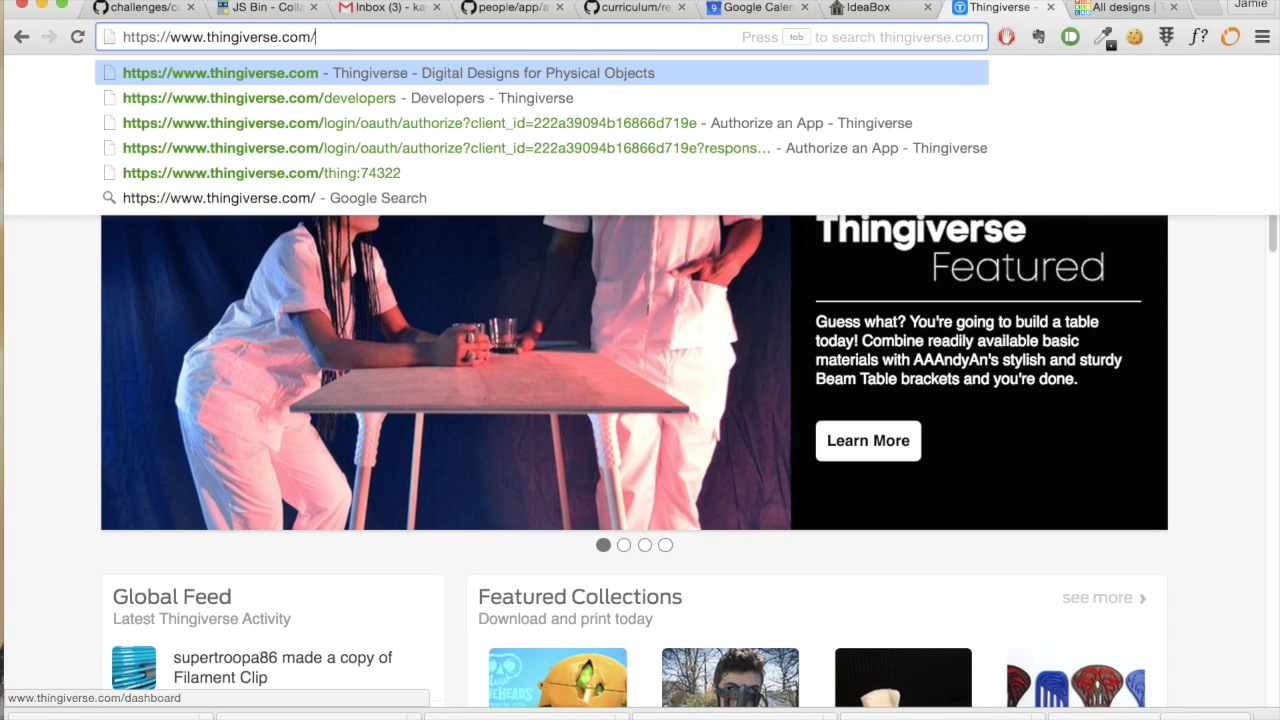
{"action": "type", "text": "thing"}
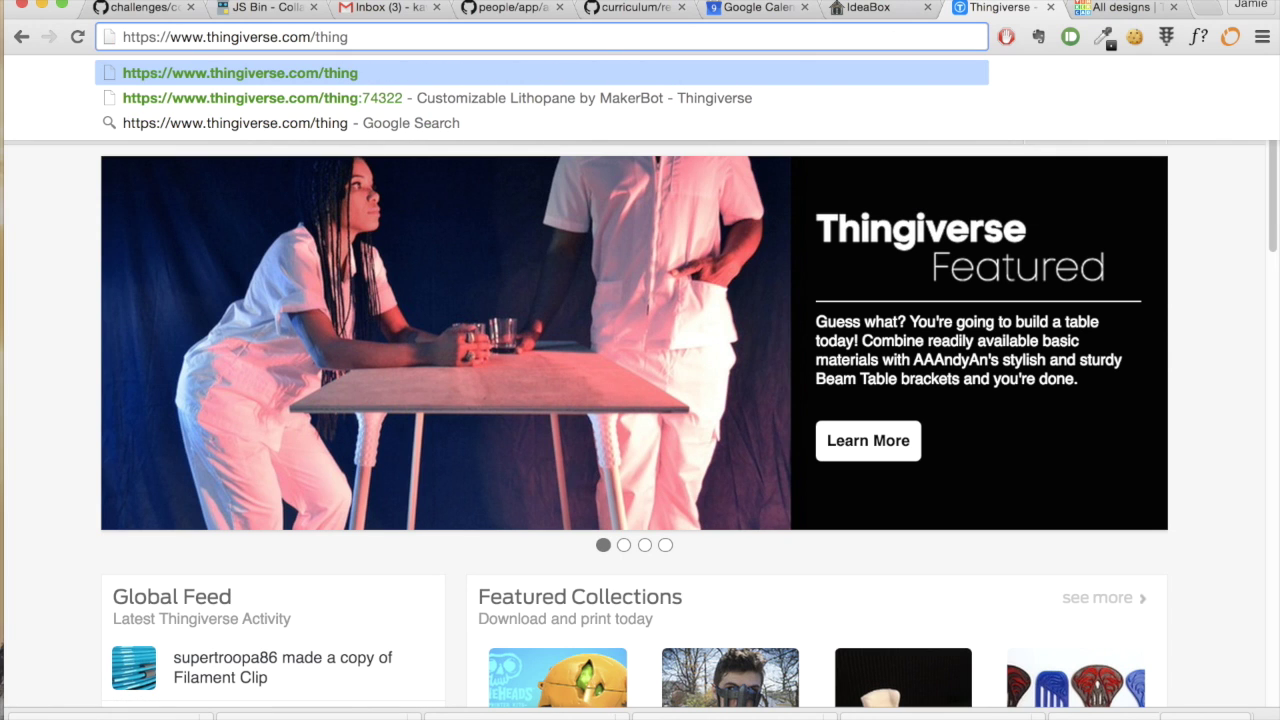
{"action": "type", "text": ":"}
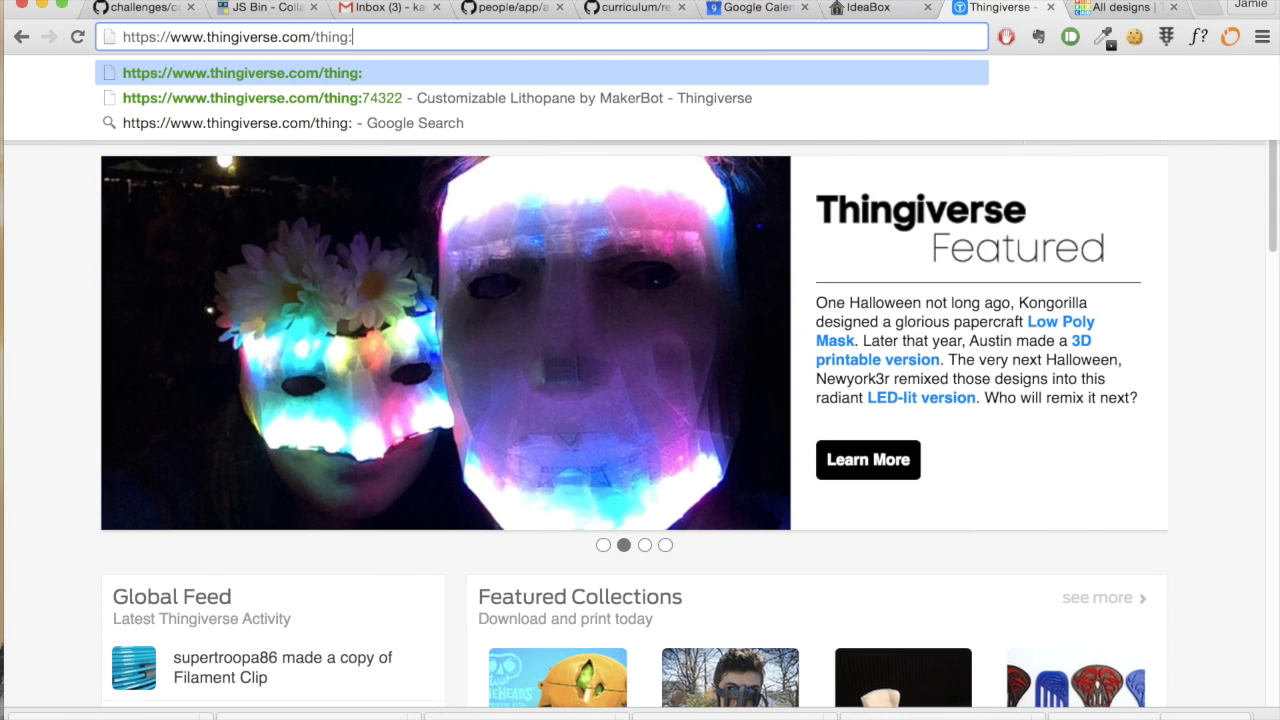
{"action": "type", "text": "74322"}
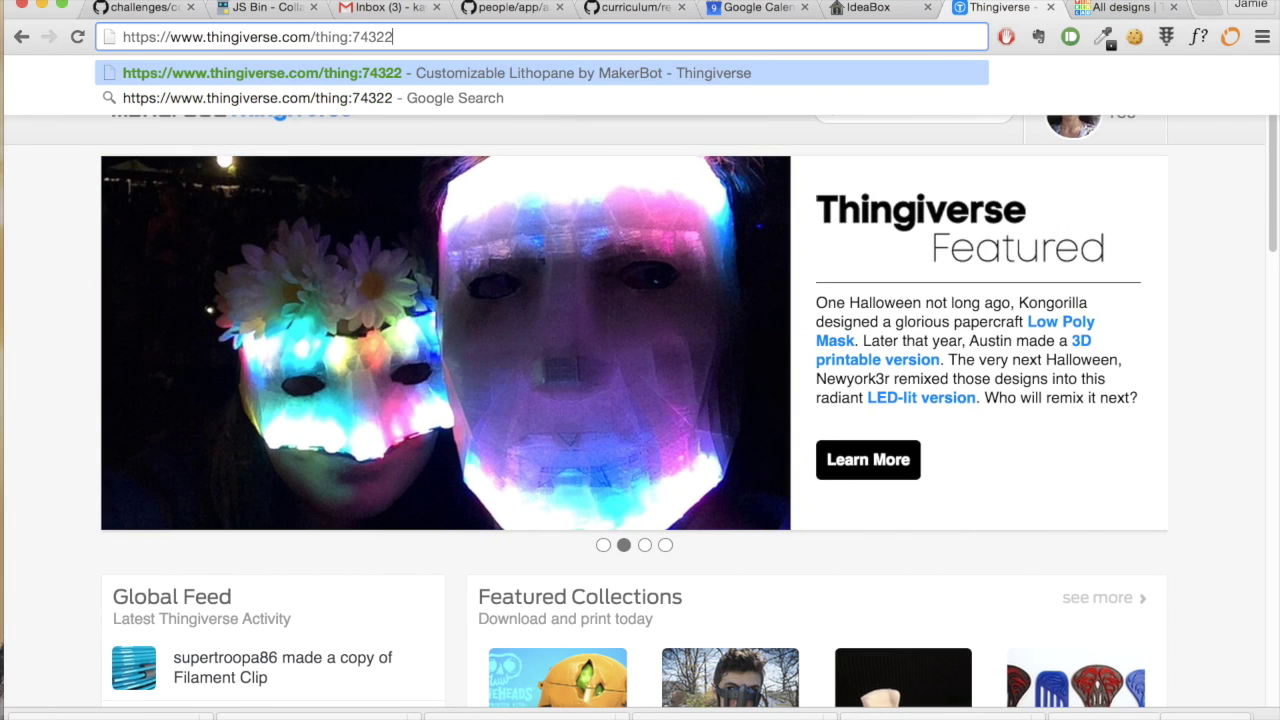
{"action": "key", "text": "Return"}
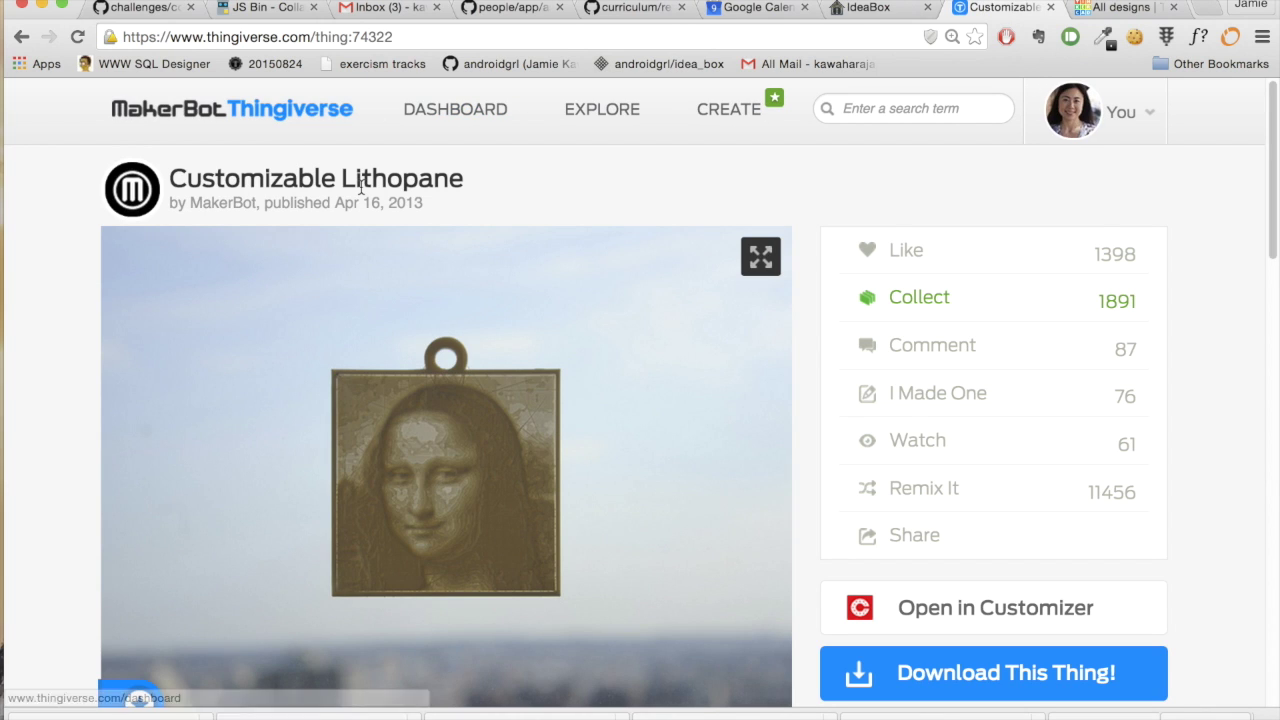
{"action": "scroll", "coordinate": [1198, 471], "scroll_direction": "down", "scroll_amount": 3}
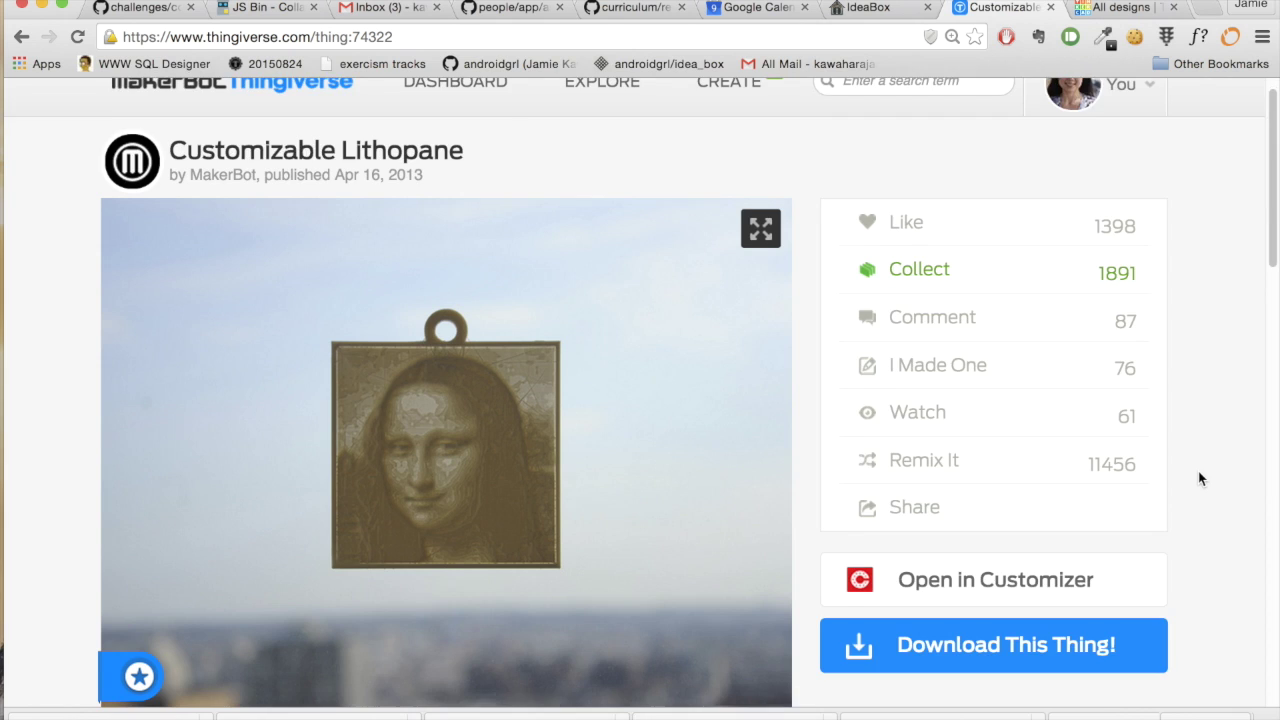
{"action": "left_click", "coordinate": [1067, 490]}
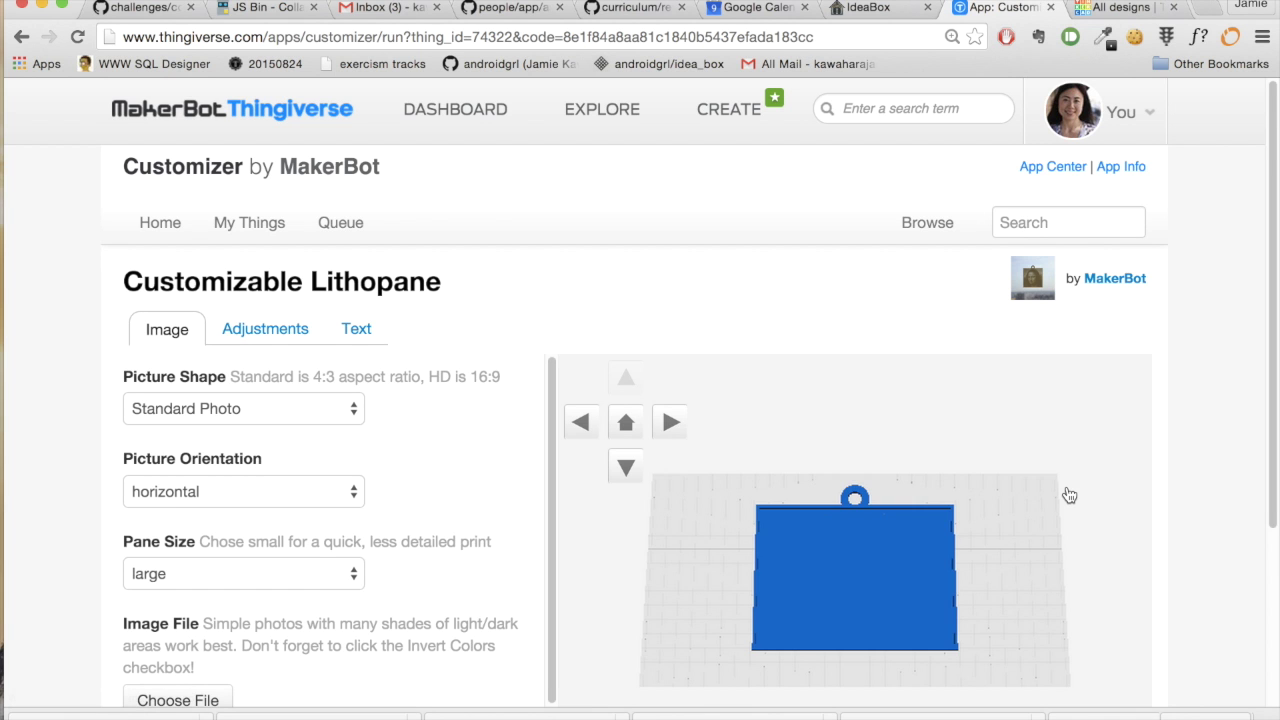
- Set the lithopane Pane Size to small and turn on Invert Colors
{"action": "scroll", "coordinate": [1173, 508], "scroll_direction": "down", "scroll_amount": 2}
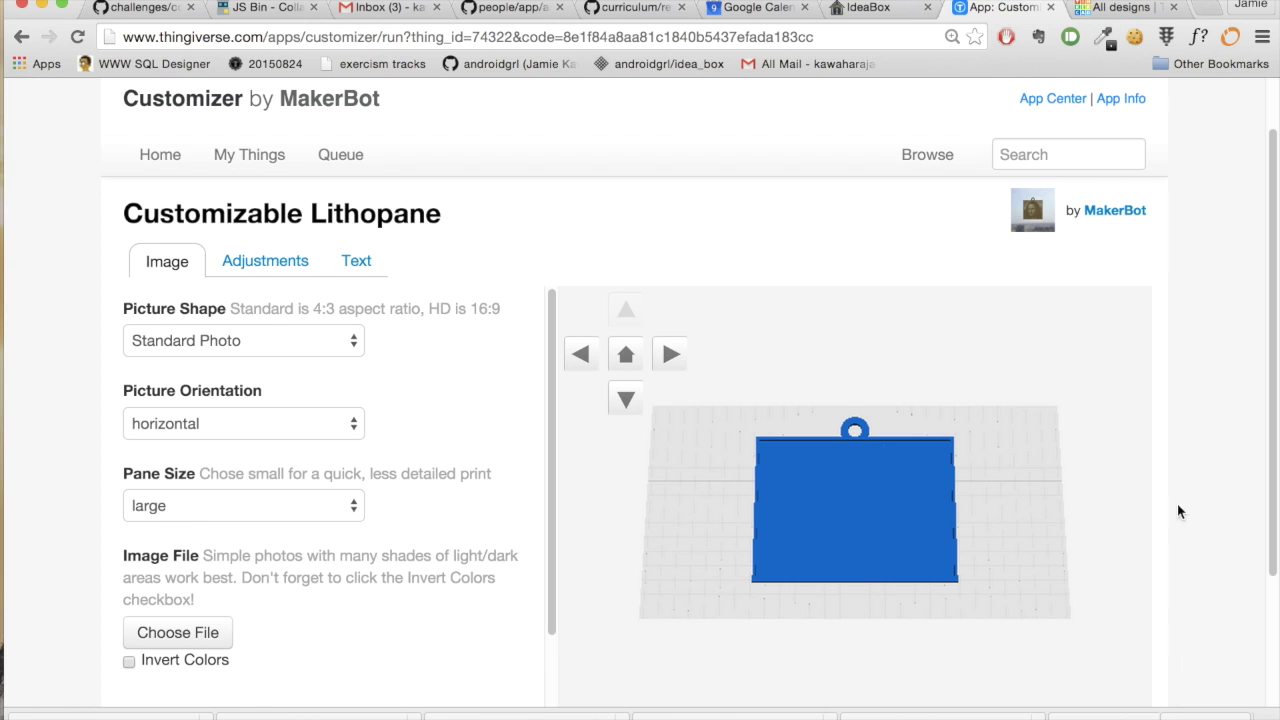
{"action": "left_click", "coordinate": [356, 509]}
{"action": "left_click", "coordinate": [150, 526]}
{"action": "left_click", "coordinate": [129, 662]}
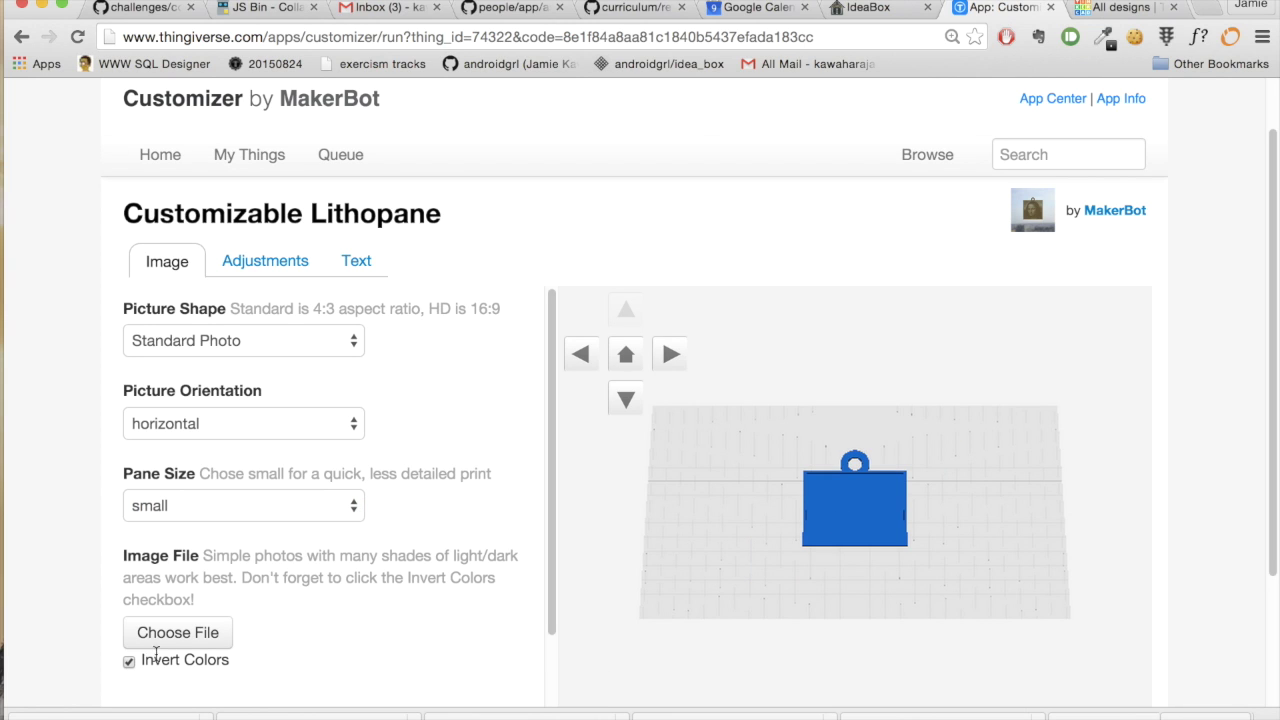
- Upload the portrait photo from the Dropbox folder as the image file
{"action": "left_click", "coordinate": [180, 634]}
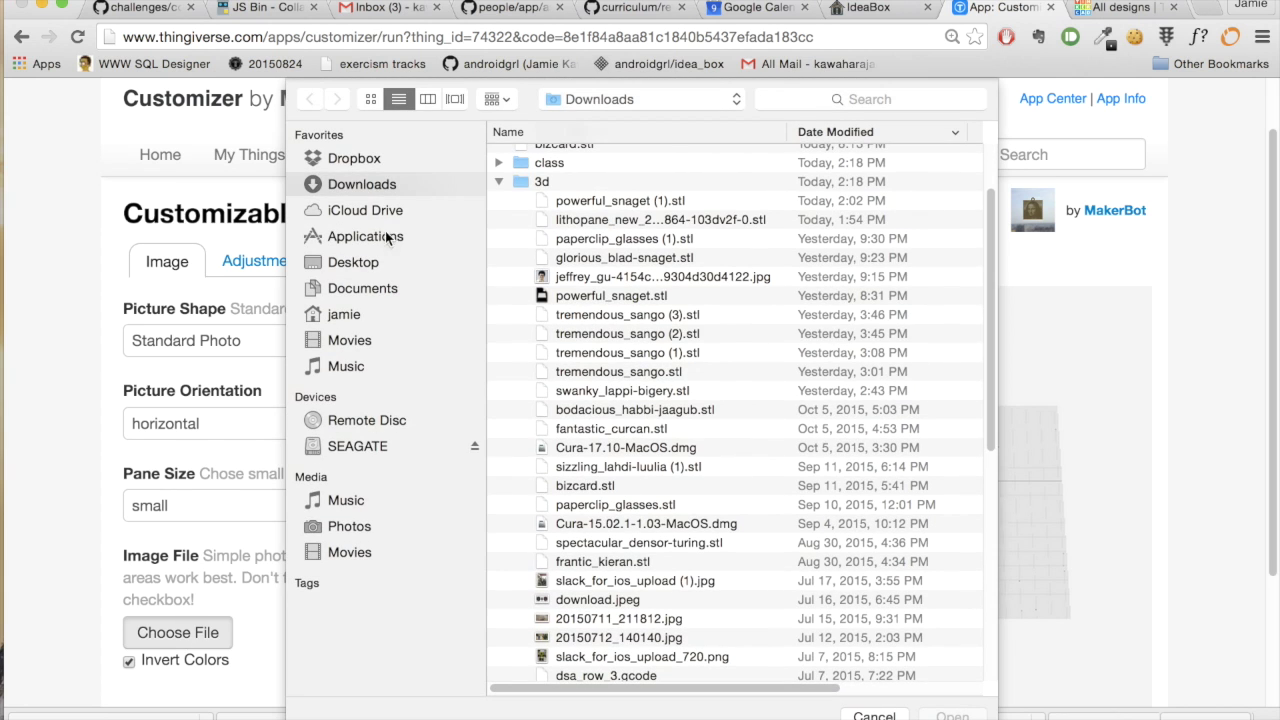
{"action": "left_click", "coordinate": [368, 162]}
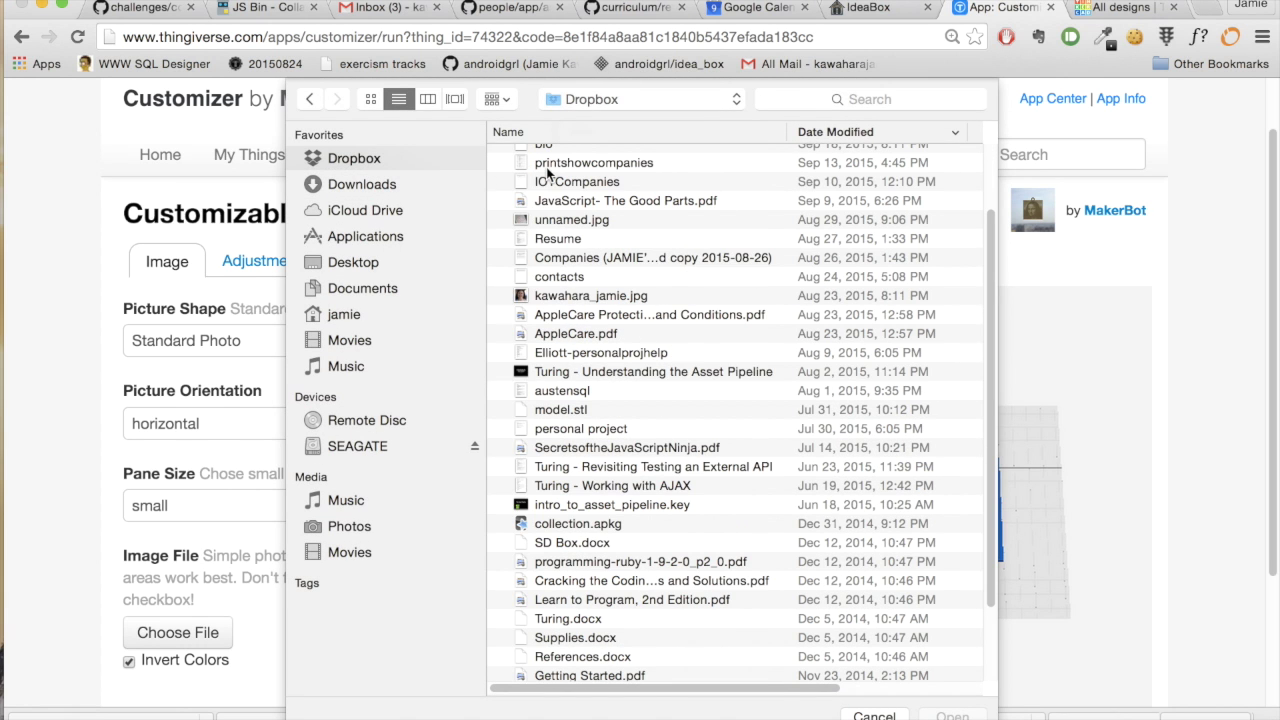
{"action": "left_click", "coordinate": [535, 296]}
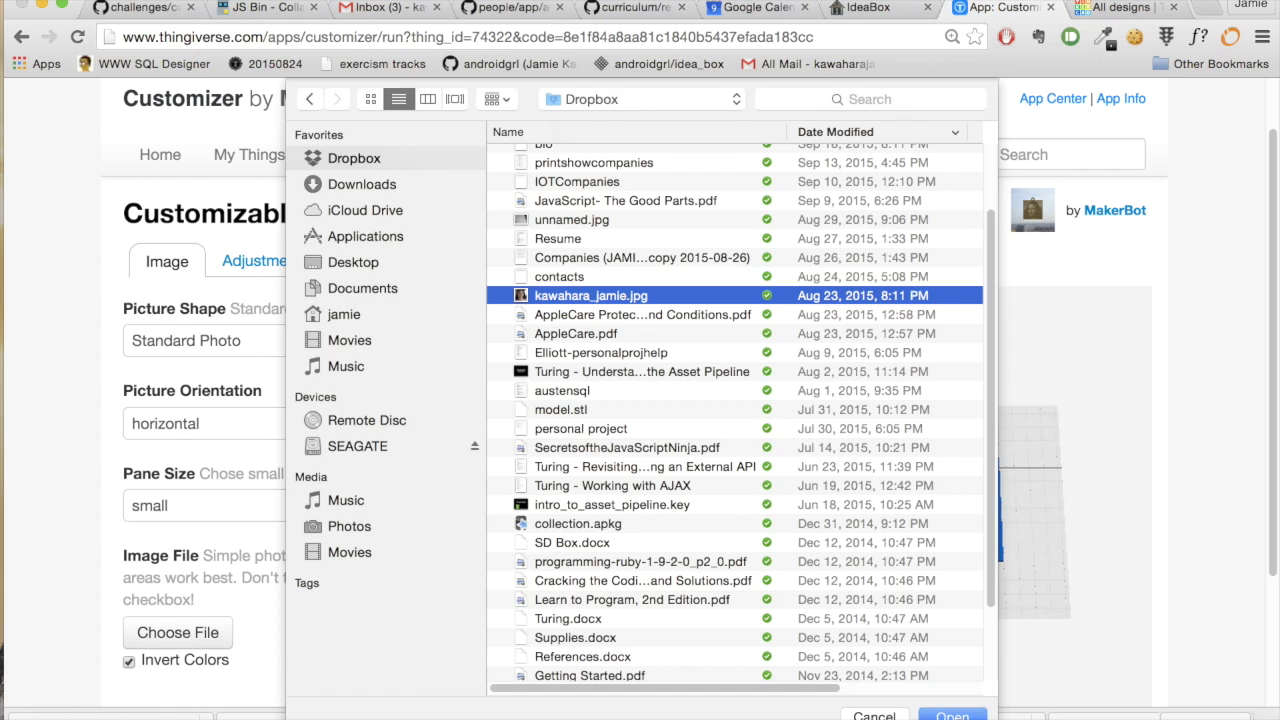
{"action": "left_click", "coordinate": [960, 716]}
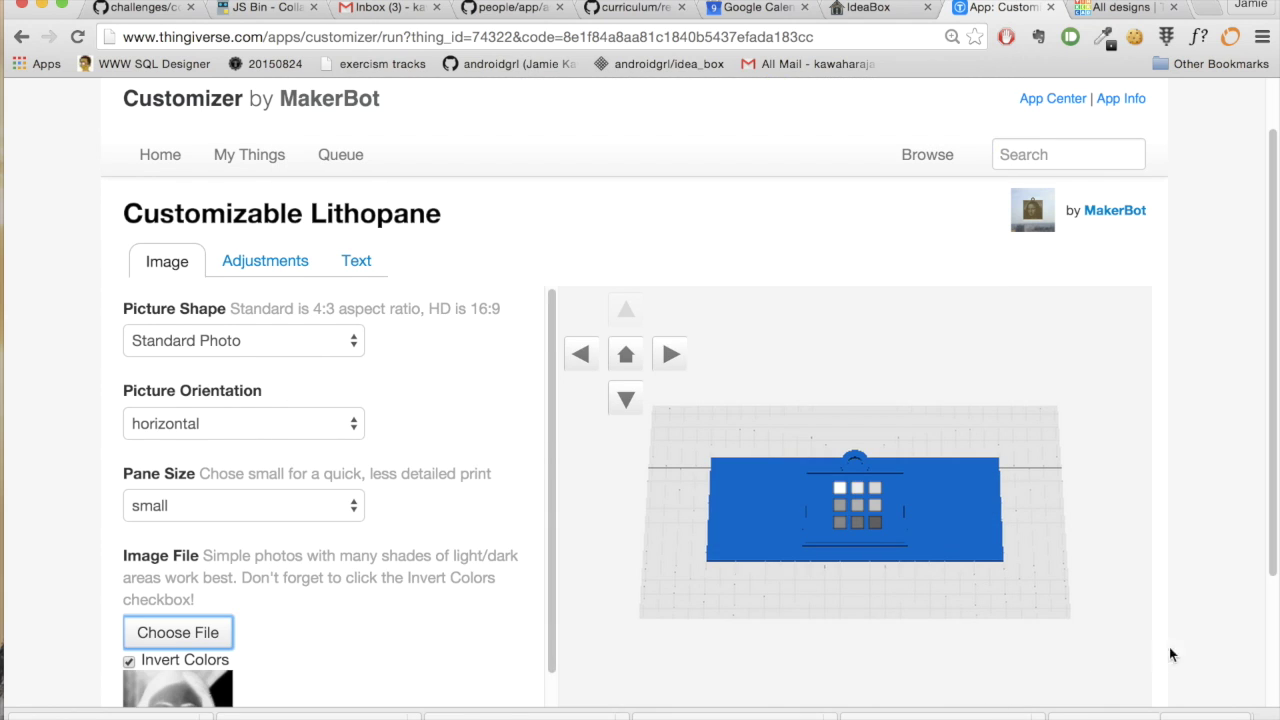
{"action": "scroll", "coordinate": [1172, 655], "scroll_direction": "down", "scroll_amount": 3}
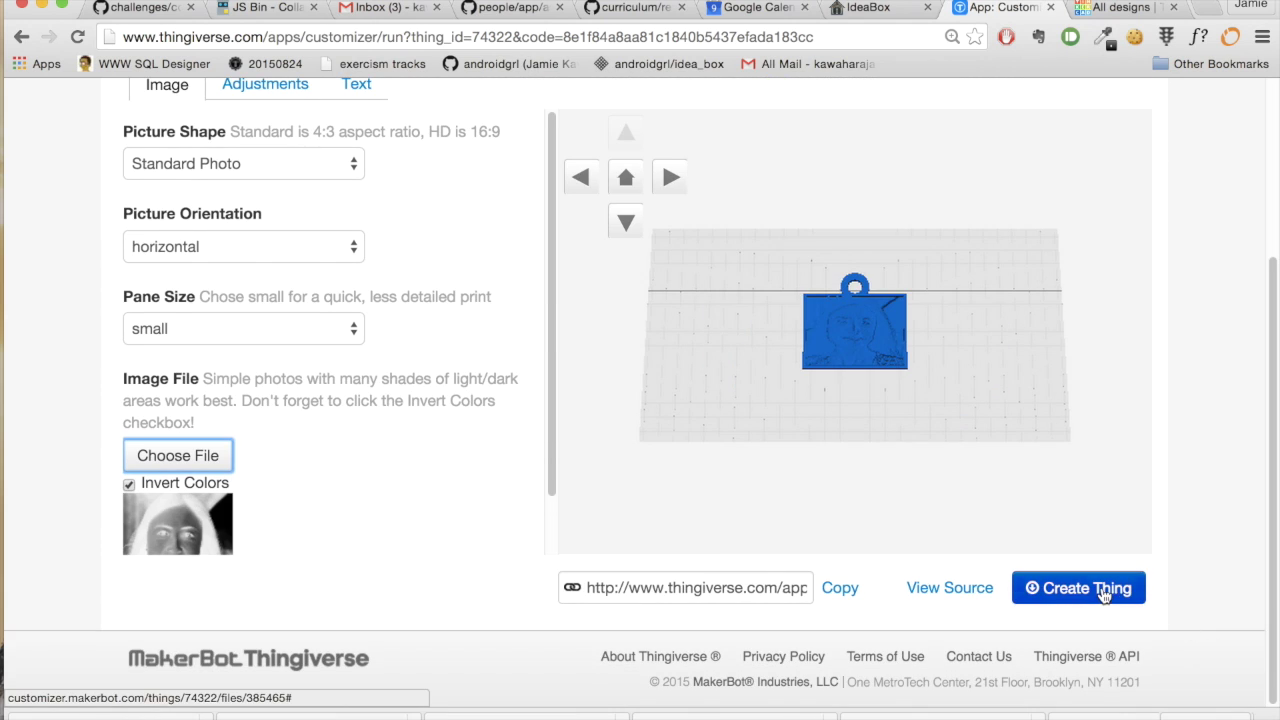
- Create a Thing from the lithopane named myphoto and return to Customizer
{"action": "left_click", "coordinate": [1105, 592]}
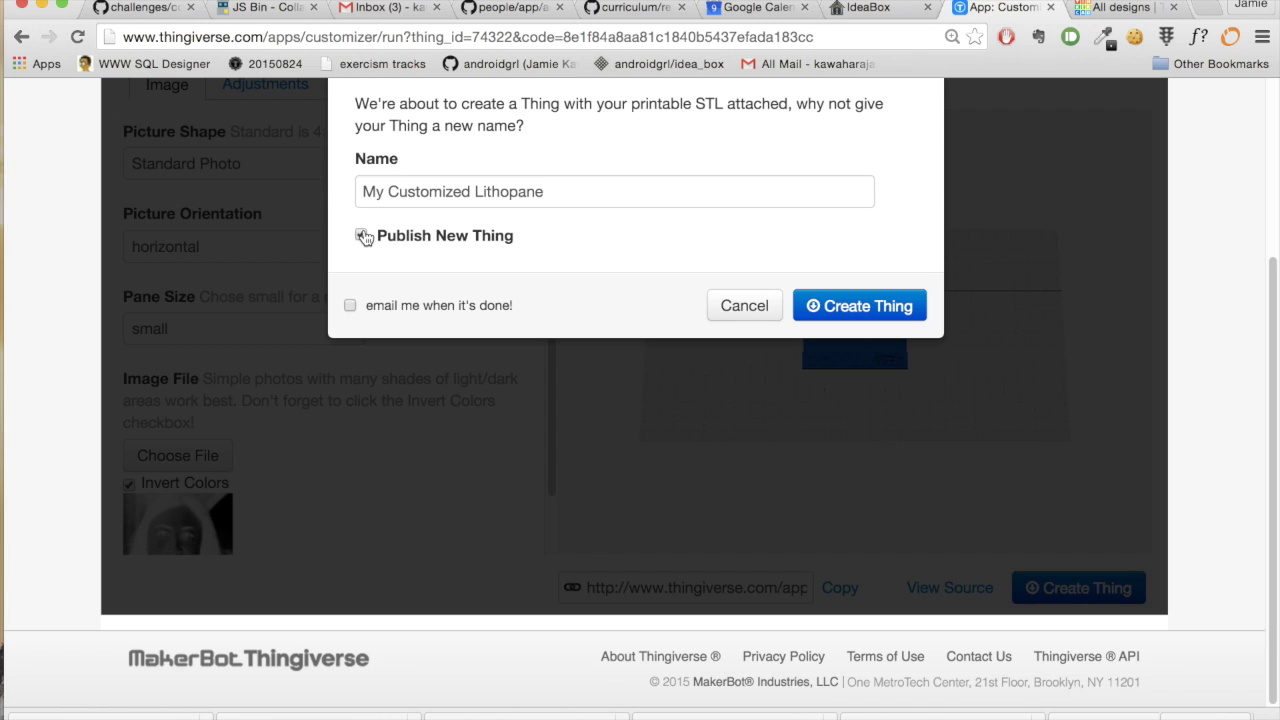
{"action": "left_click", "coordinate": [752, 197]}
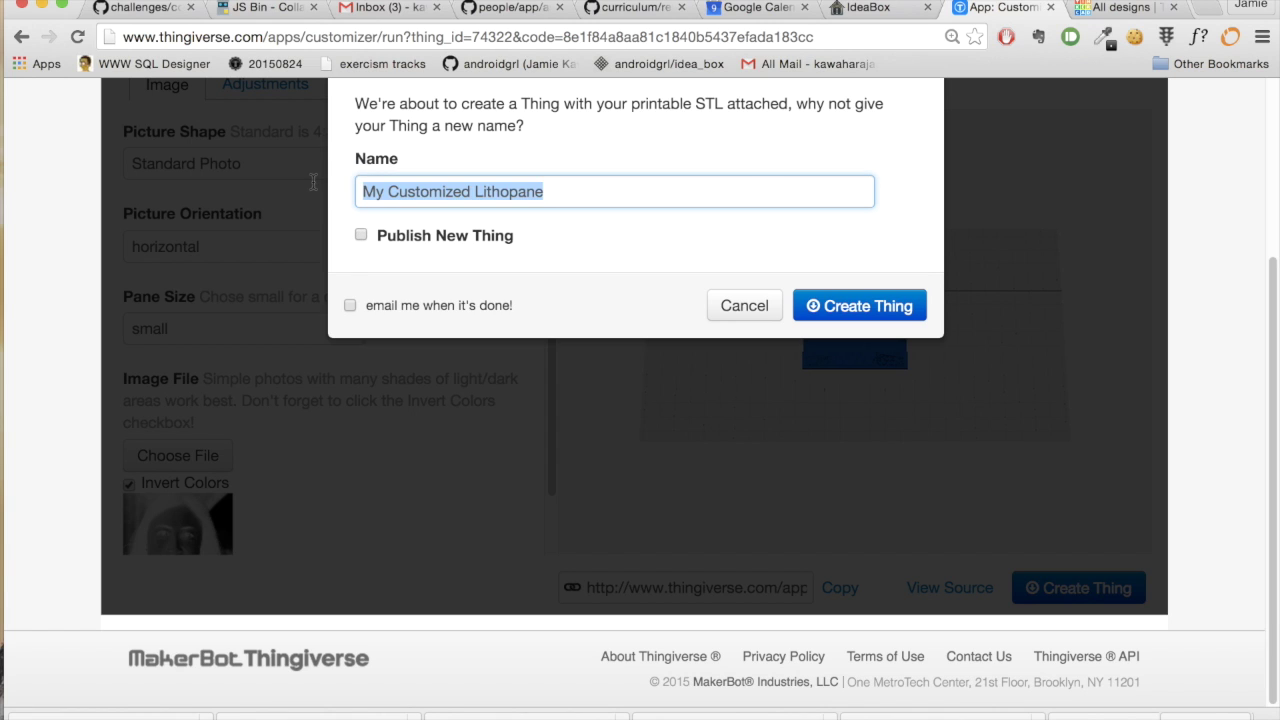
{"action": "type", "text": "photo1"}
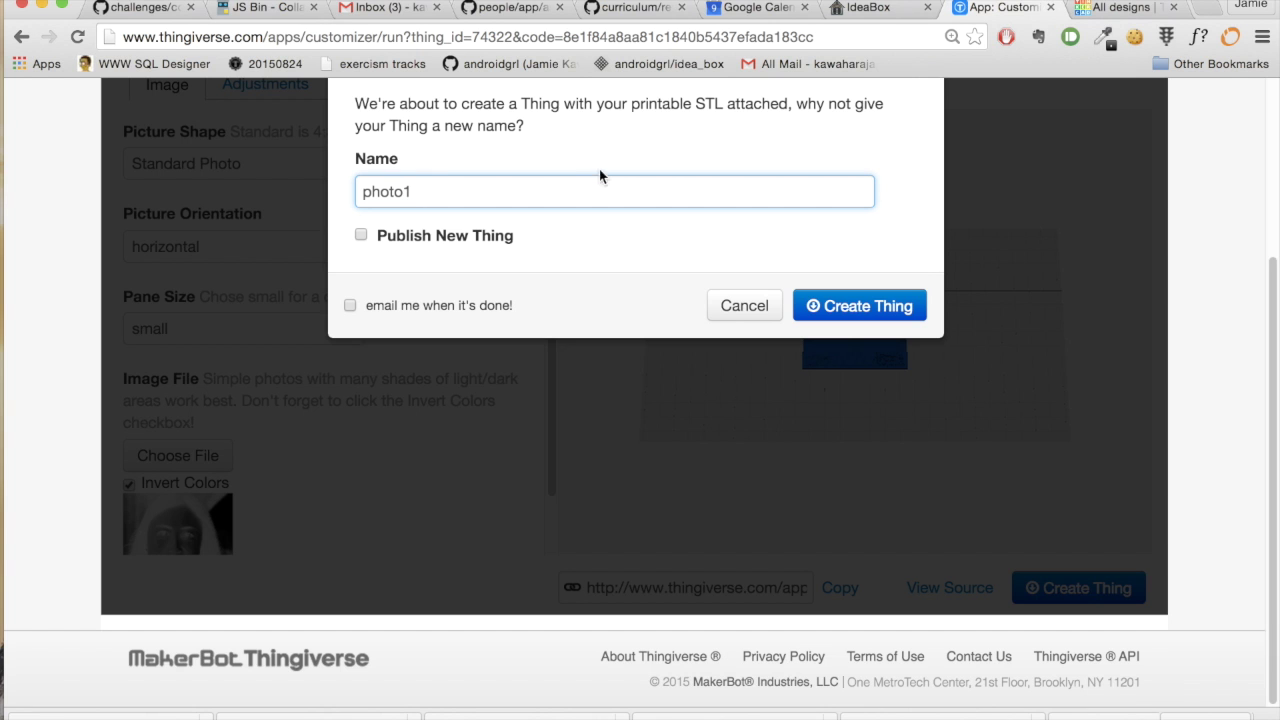
{"action": "left_click", "coordinate": [848, 307]}
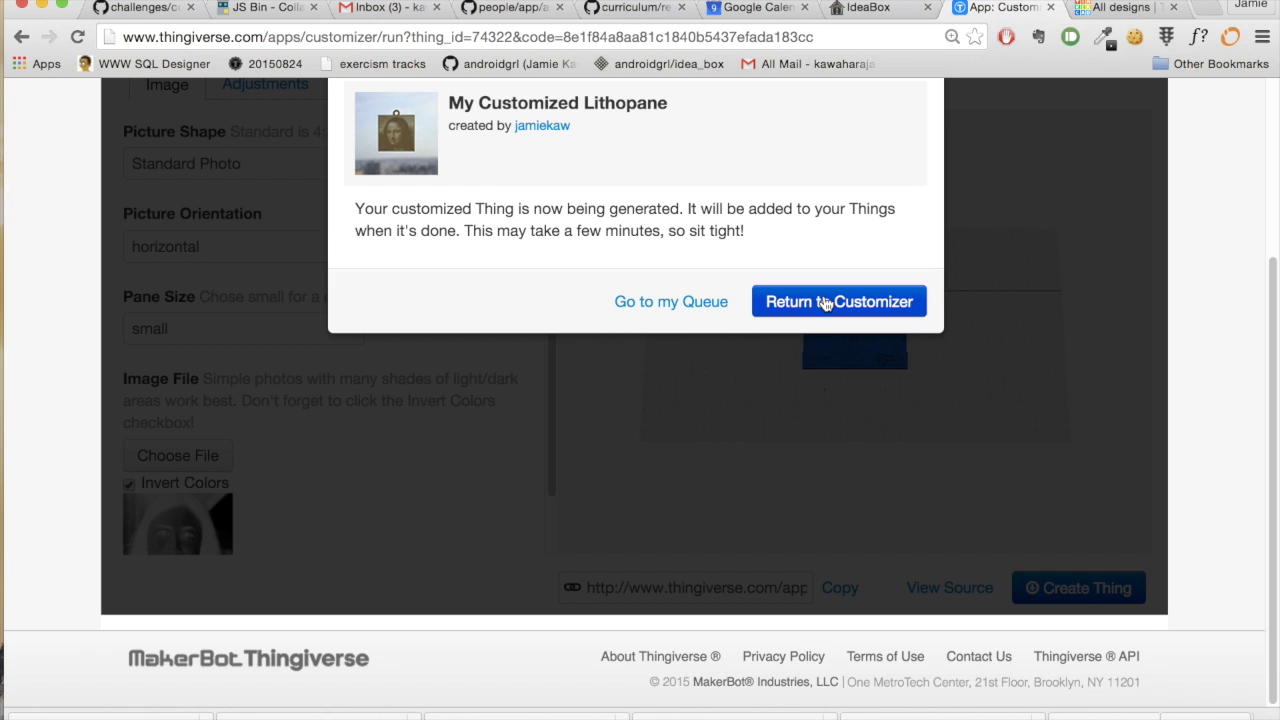
{"action": "left_click", "coordinate": [825, 302]}
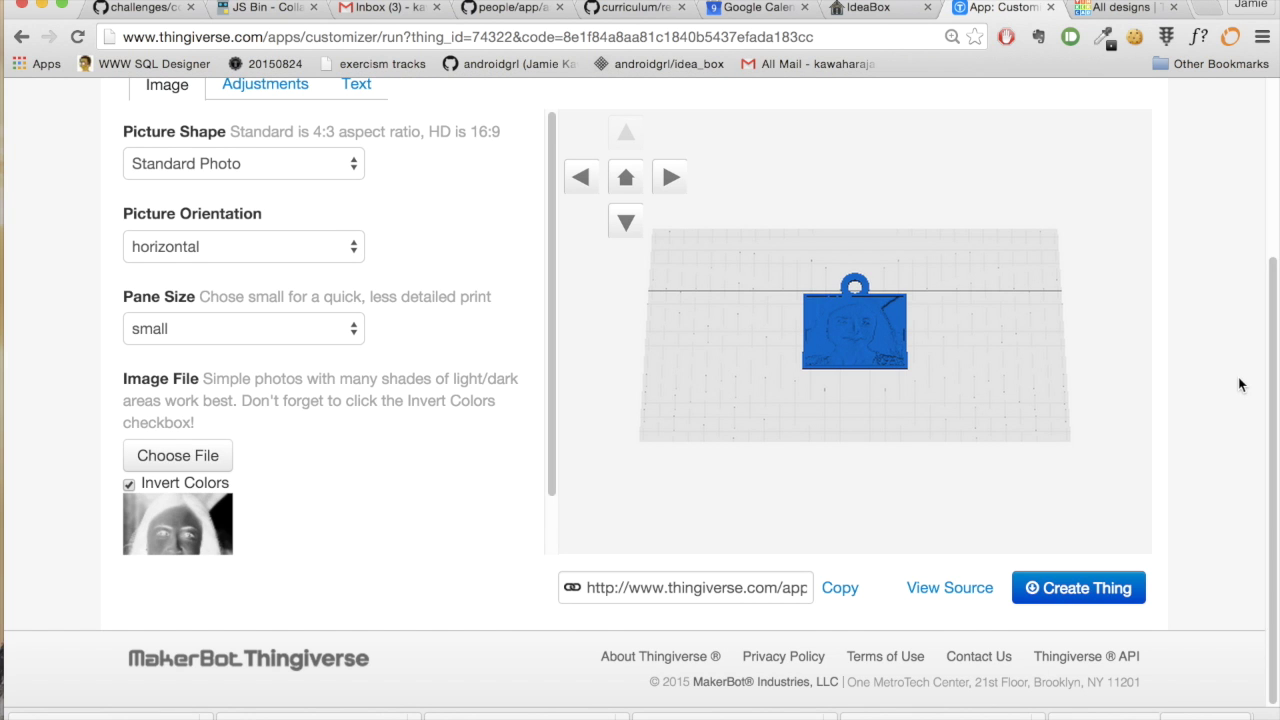
- Check My Things for the myphoto design, then return to the Tinkercad dashboard
{"action": "scroll", "coordinate": [1240, 386], "scroll_direction": "up", "scroll_amount": 3}
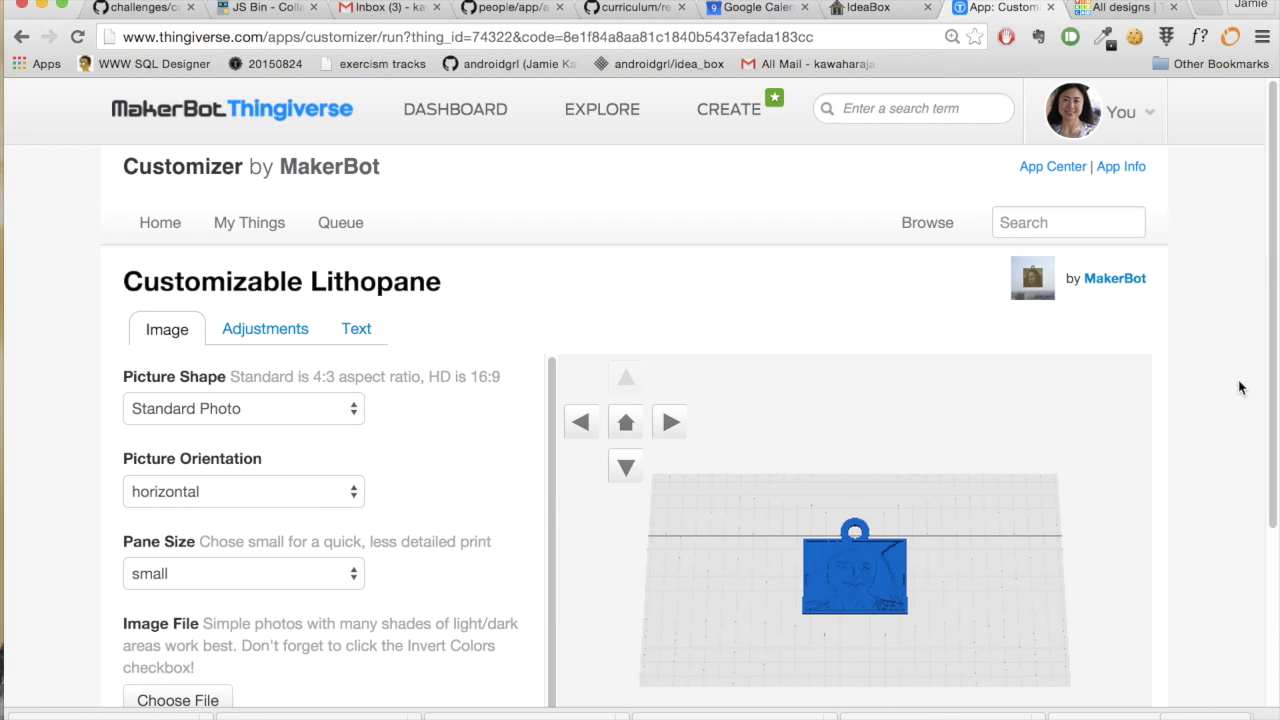
{"action": "left_click", "coordinate": [1153, 124]}
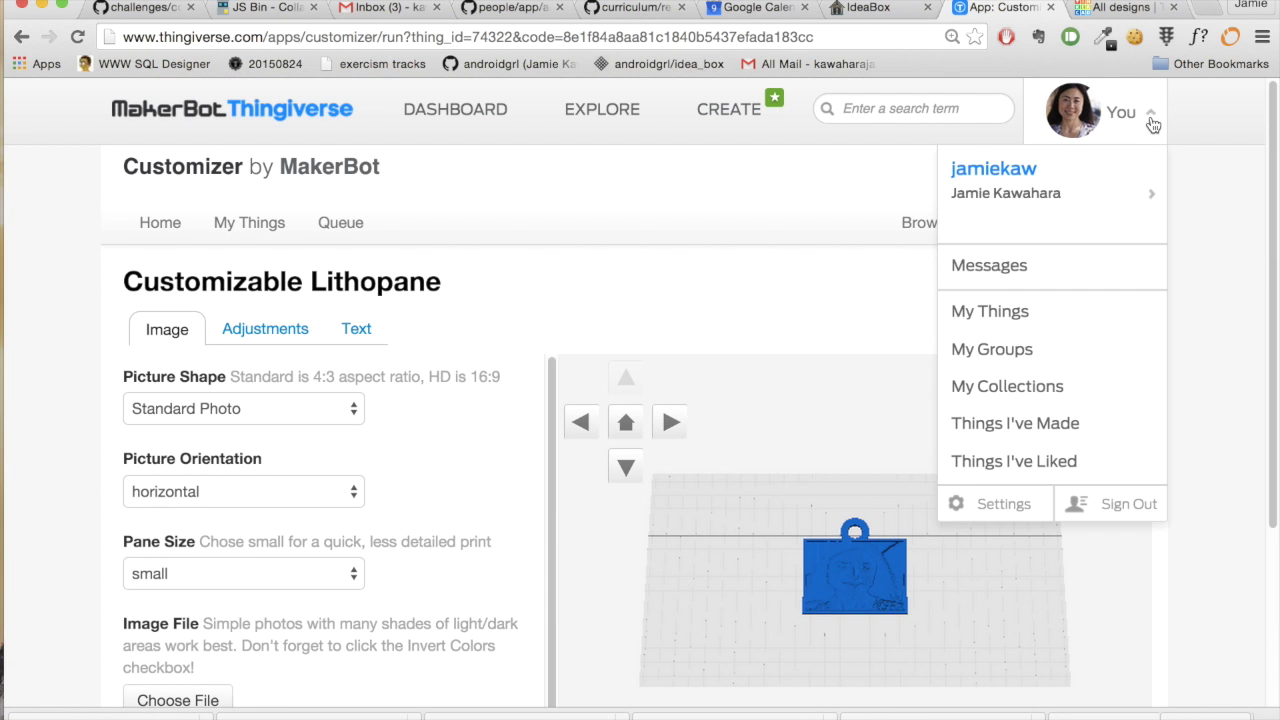
{"action": "left_click", "coordinate": [1064, 312]}
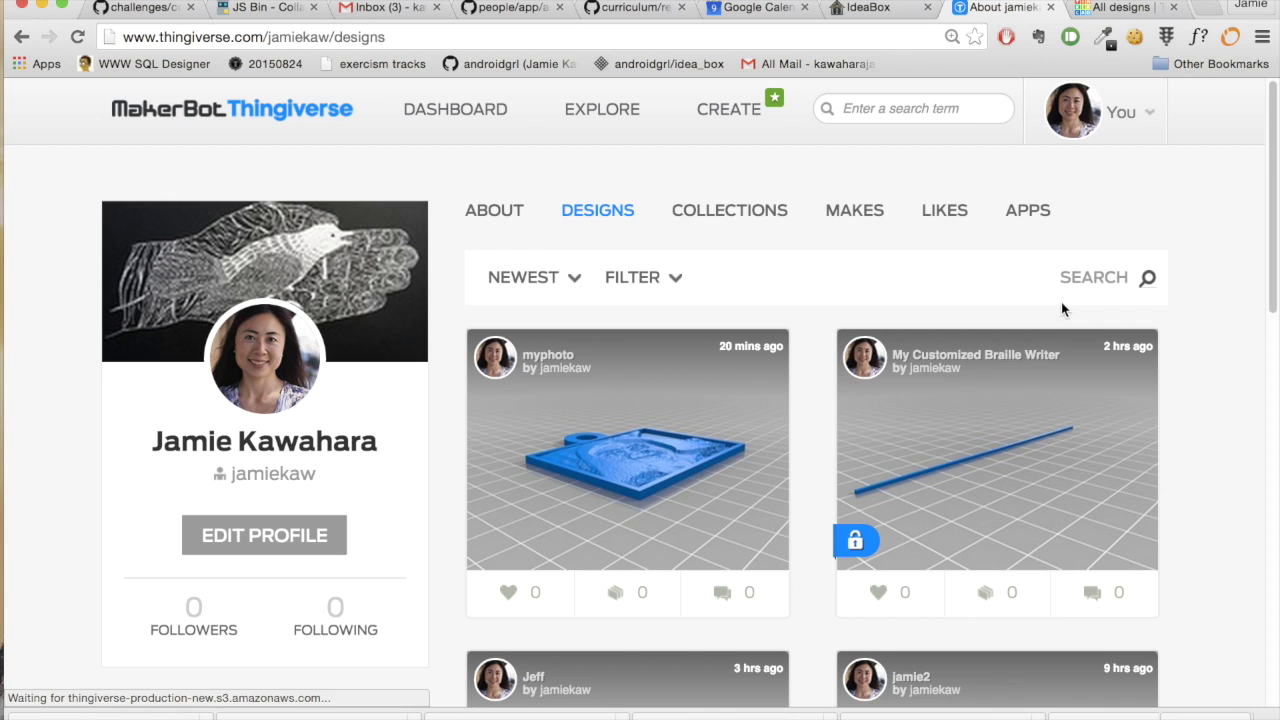
{"action": "left_click", "coordinate": [1120, 7]}
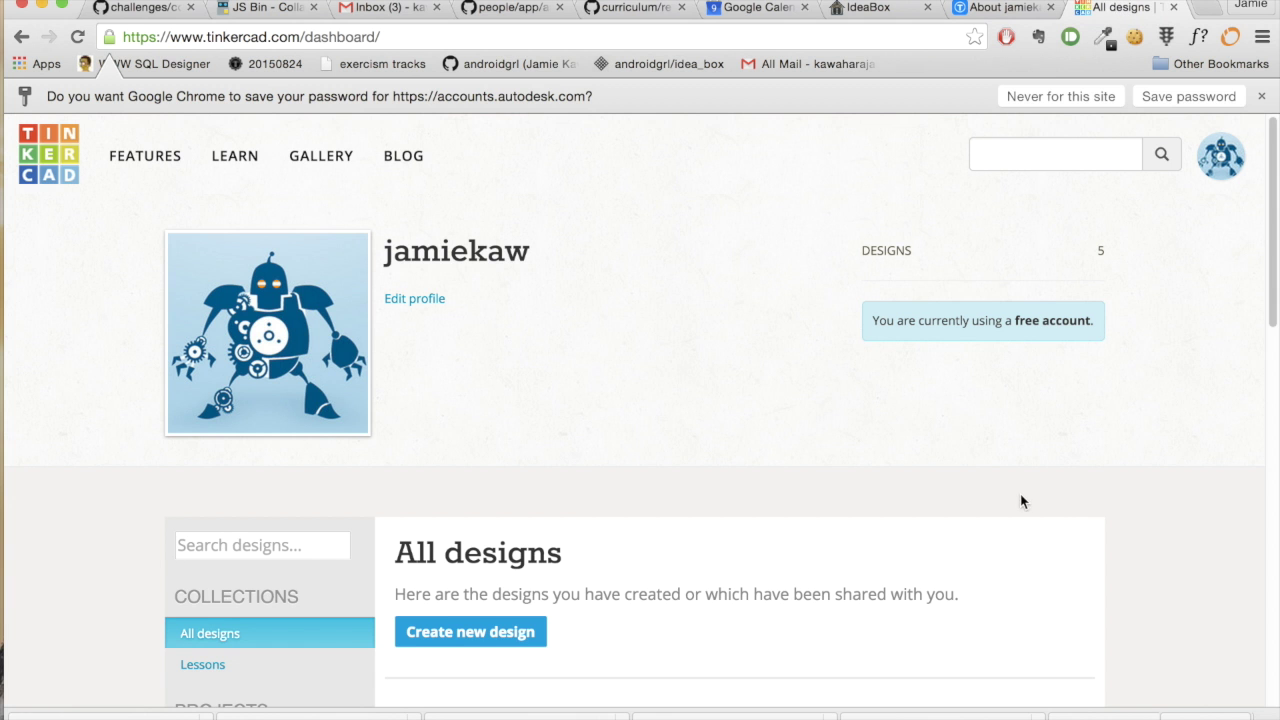
- Create the new Smooth Lappi design and place a red Box on the workplane
{"action": "scroll", "coordinate": [1022, 501], "scroll_direction": "down", "scroll_amount": 2}
{"action": "left_click", "coordinate": [481, 542]}
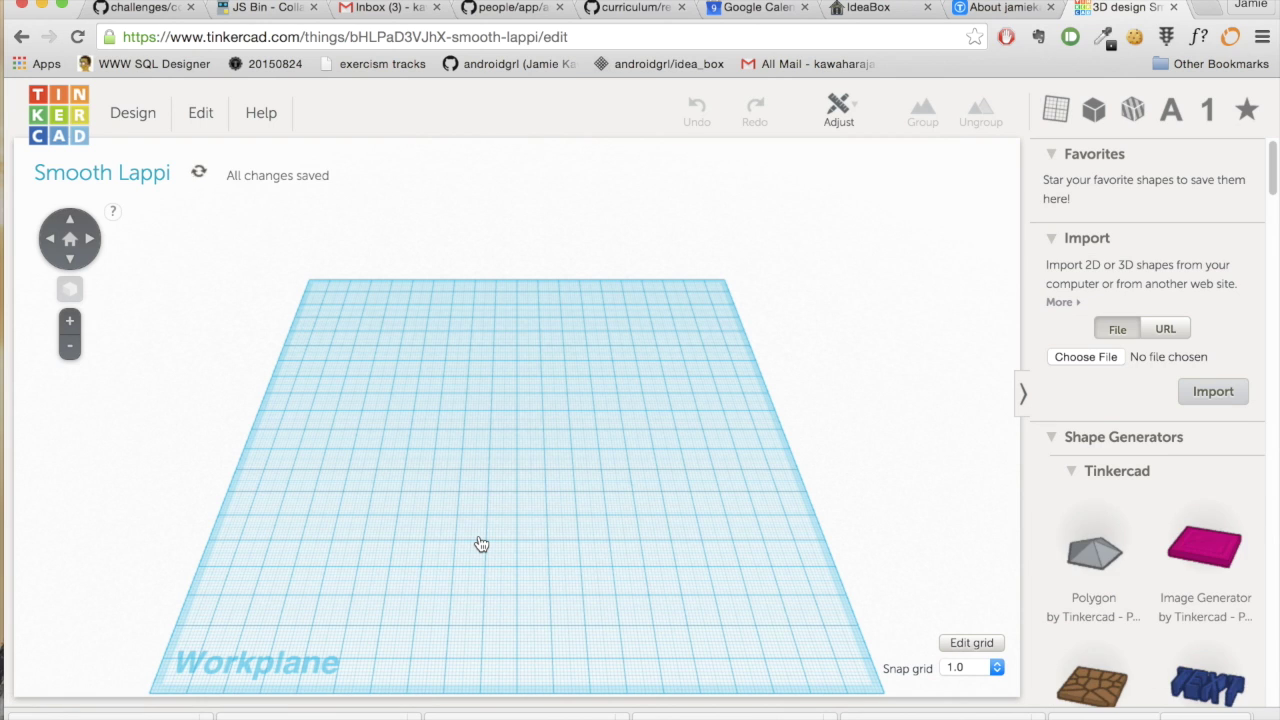
{"action": "scroll", "coordinate": [1198, 564], "scroll_direction": "down", "scroll_amount": 8}
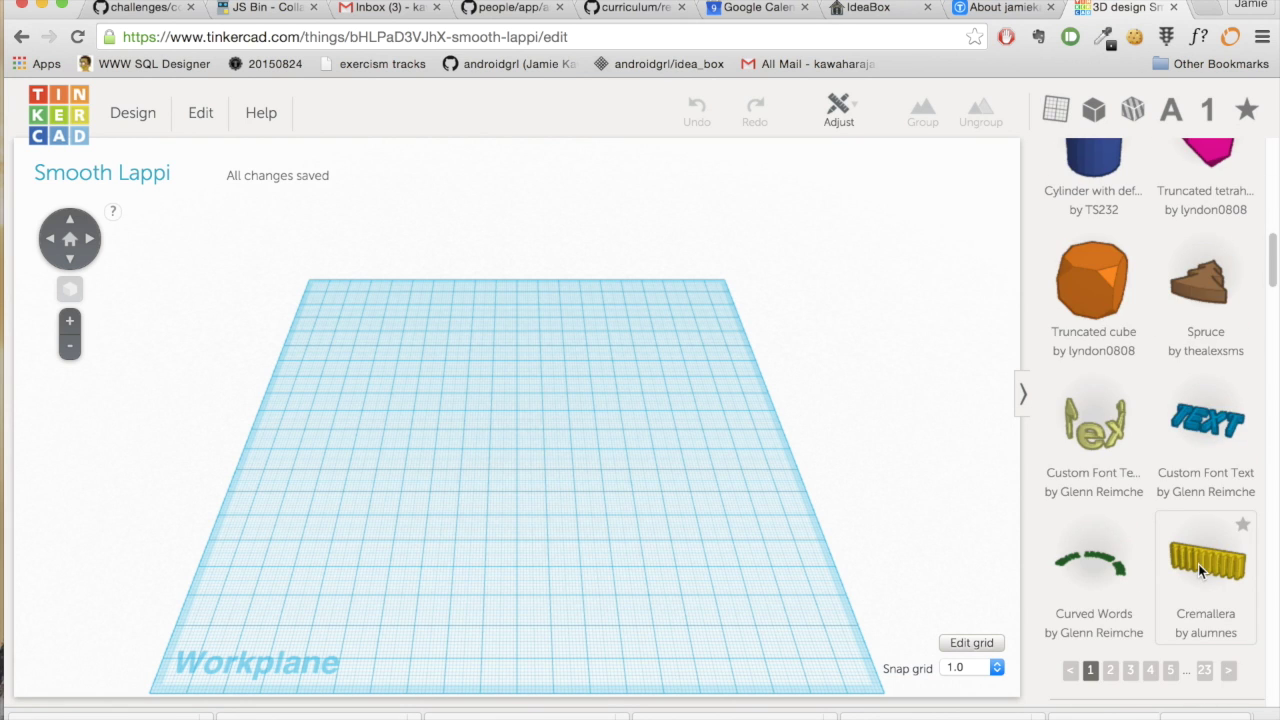
{"action": "scroll", "coordinate": [1198, 564], "scroll_direction": "up", "scroll_amount": 2}
{"action": "scroll", "coordinate": [1198, 564], "scroll_direction": "up", "scroll_amount": 10}
{"action": "scroll", "coordinate": [1198, 564], "scroll_direction": "down", "scroll_amount": 2}
{"action": "scroll", "coordinate": [1197, 564], "scroll_direction": "up", "scroll_amount": 1}
{"action": "scroll", "coordinate": [1197, 564], "scroll_direction": "up", "scroll_amount": 4}
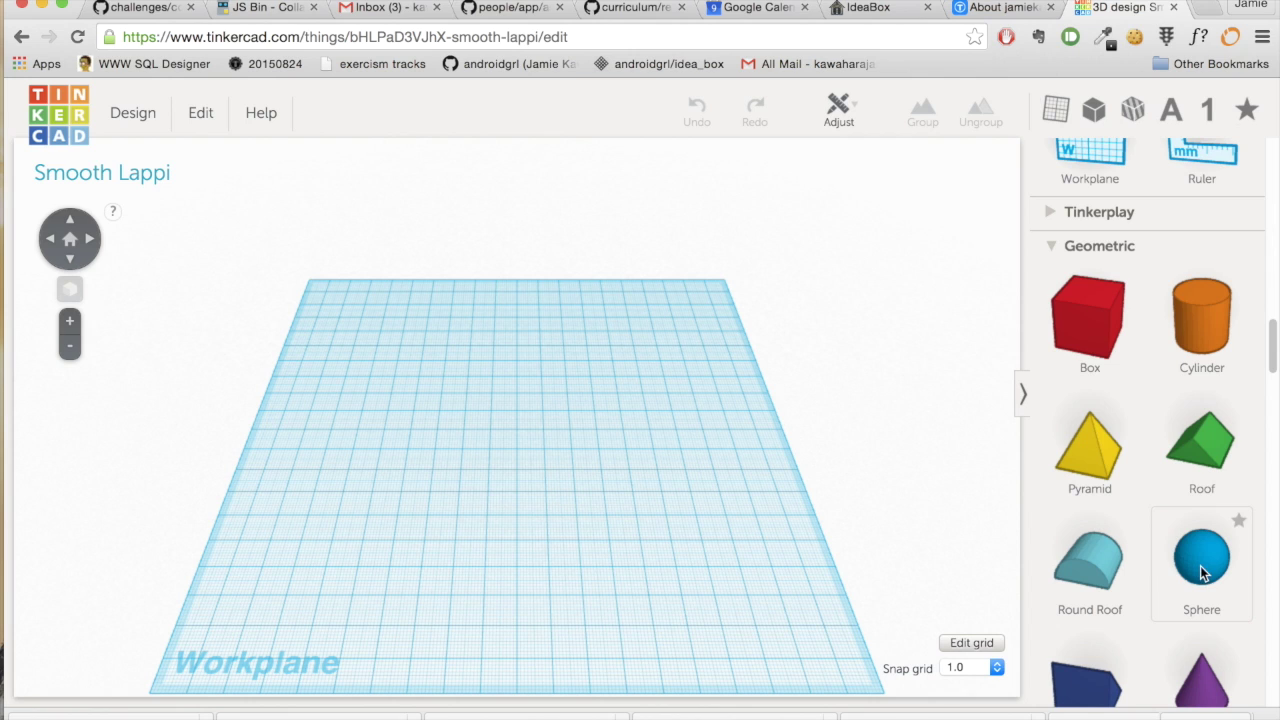
{"action": "left_click_drag", "start_coordinate": [1093, 331], "coordinate": [520, 453]}
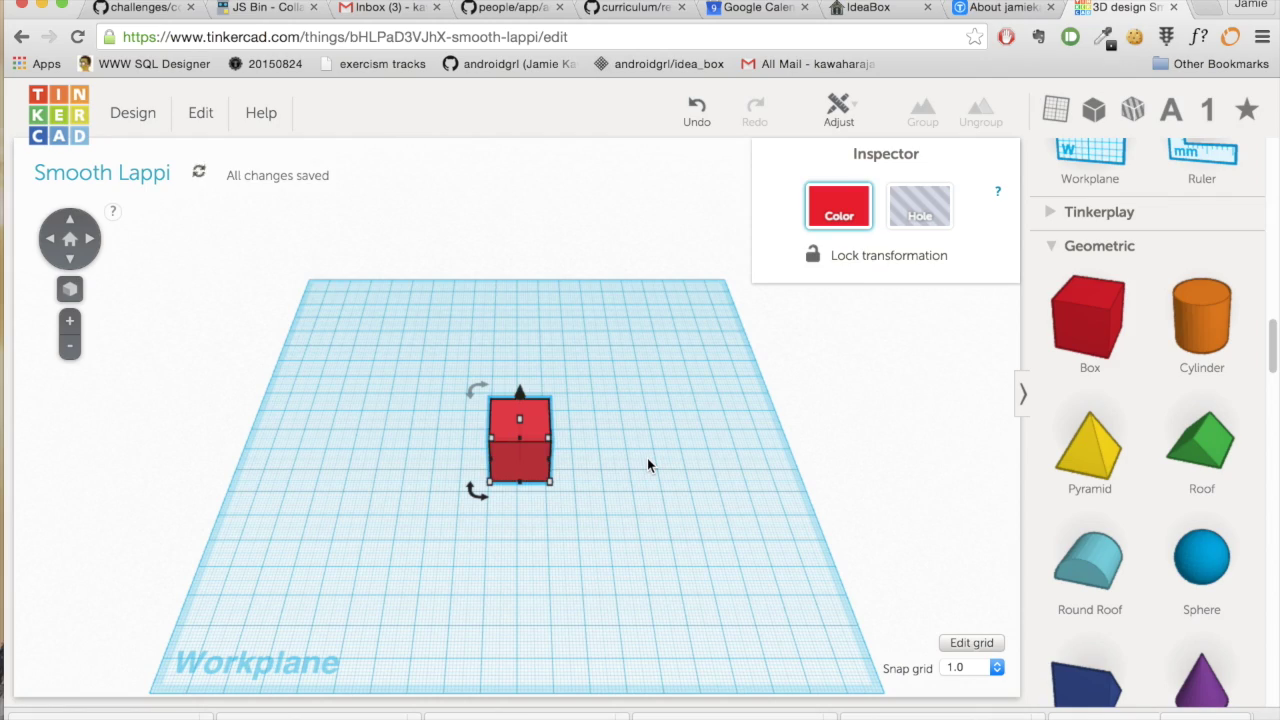
{"action": "scroll", "coordinate": [647, 461], "scroll_direction": "up", "scroll_amount": 10}
{"action": "scroll", "coordinate": [645, 468], "scroll_direction": "down", "scroll_amount": 10}
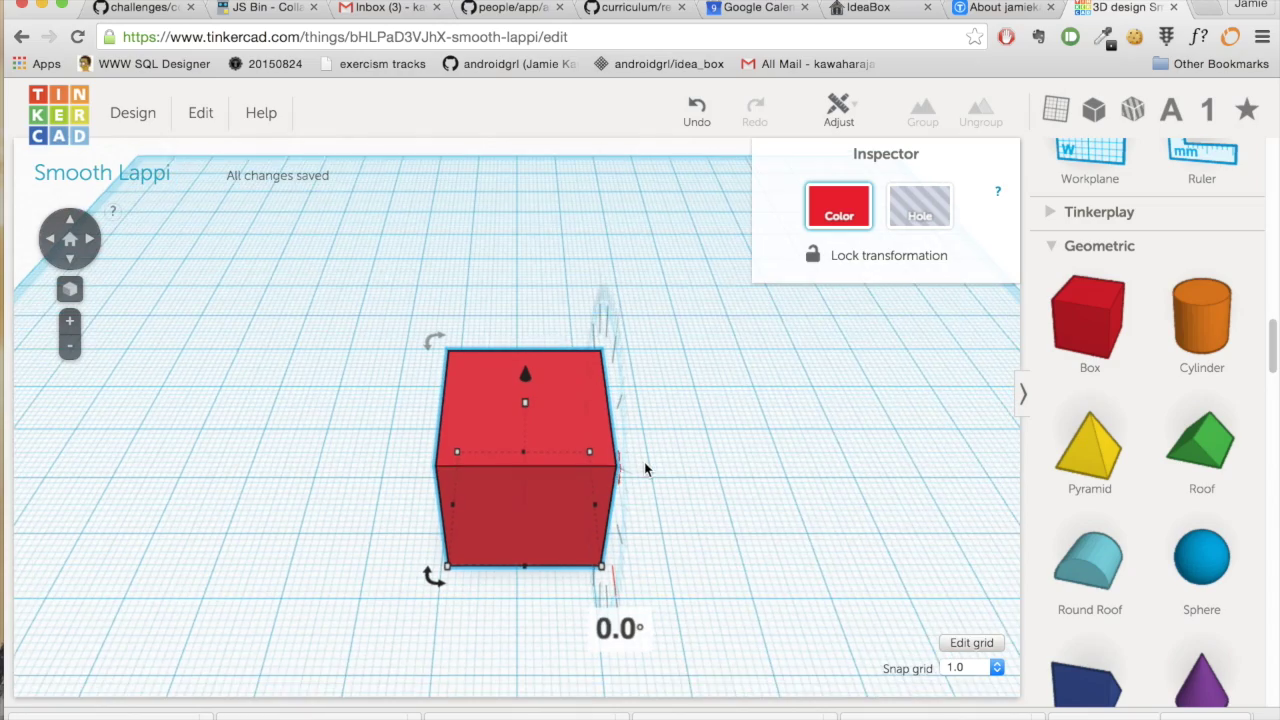
{"action": "right_click_drag", "start_coordinate": [716, 497], "coordinate": [712, 563]}
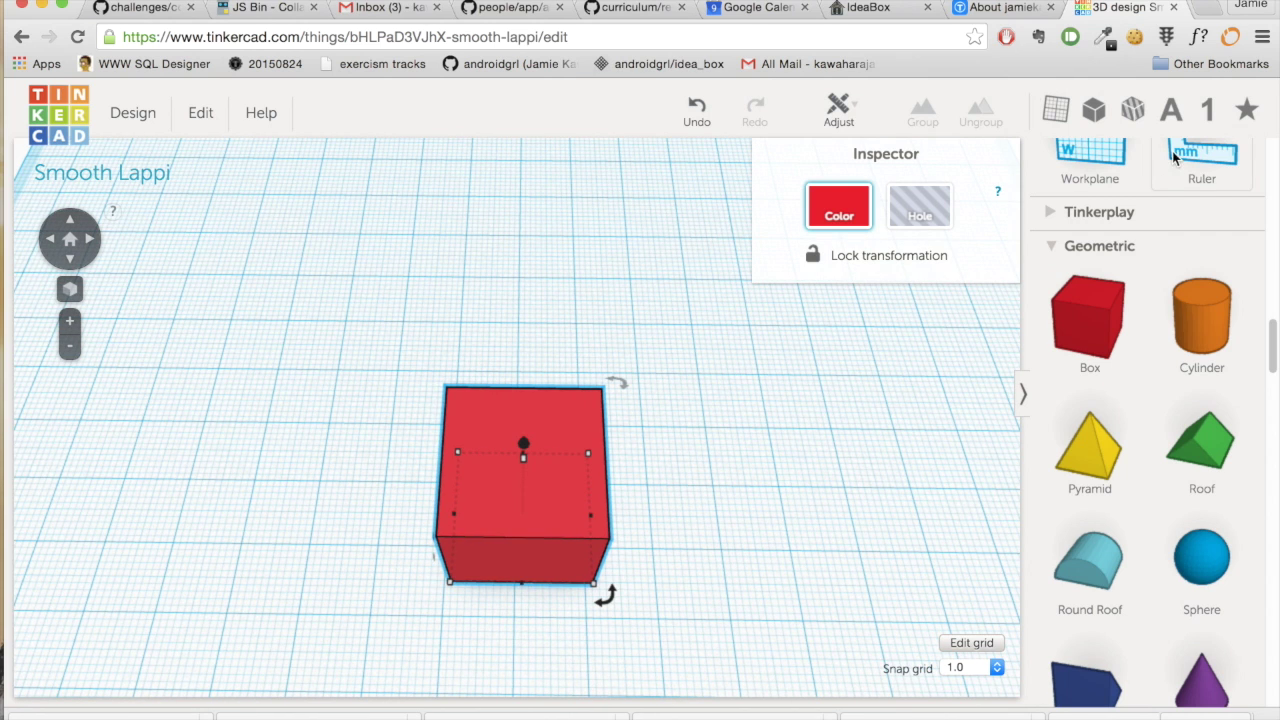
- Use the Ruler to size the box 89 mm wide, 51 mm deep and 1 mm high
{"action": "left_click_drag", "start_coordinate": [1177, 155], "coordinate": [130, 615]}
{"action": "left_click", "coordinate": [531, 632]}
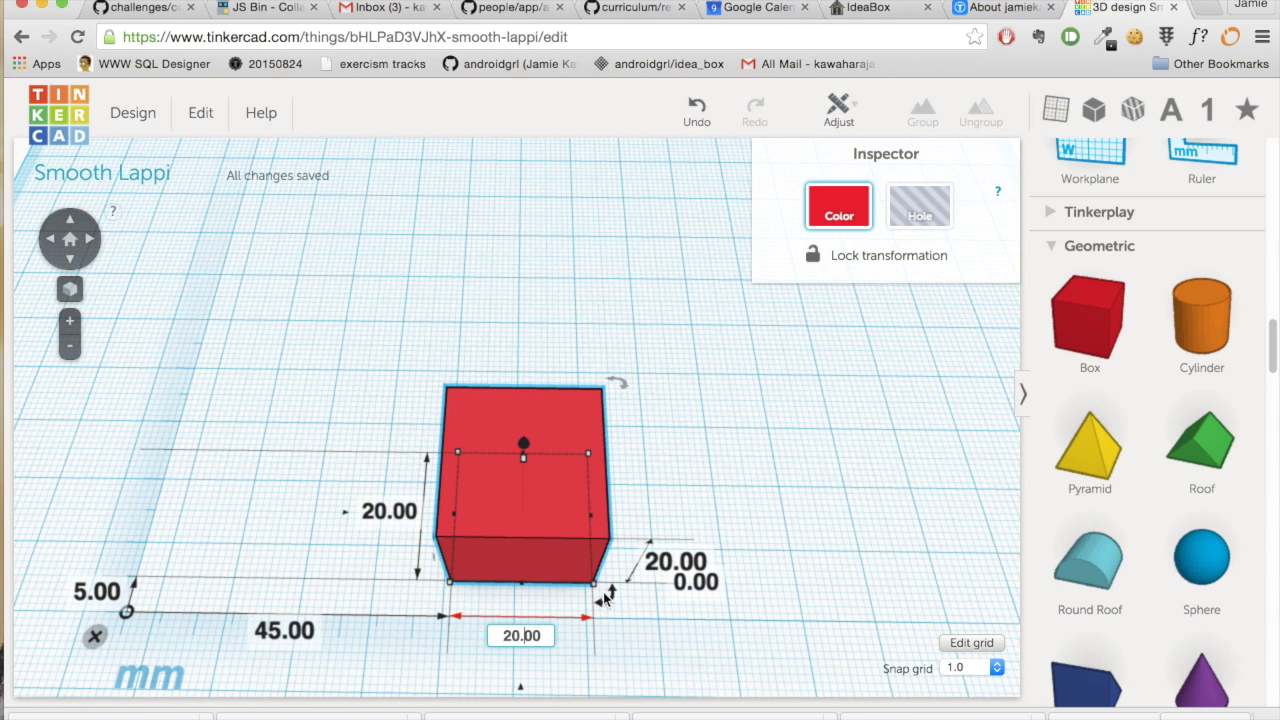
{"action": "mouse_move", "coordinate": [606, 600]}
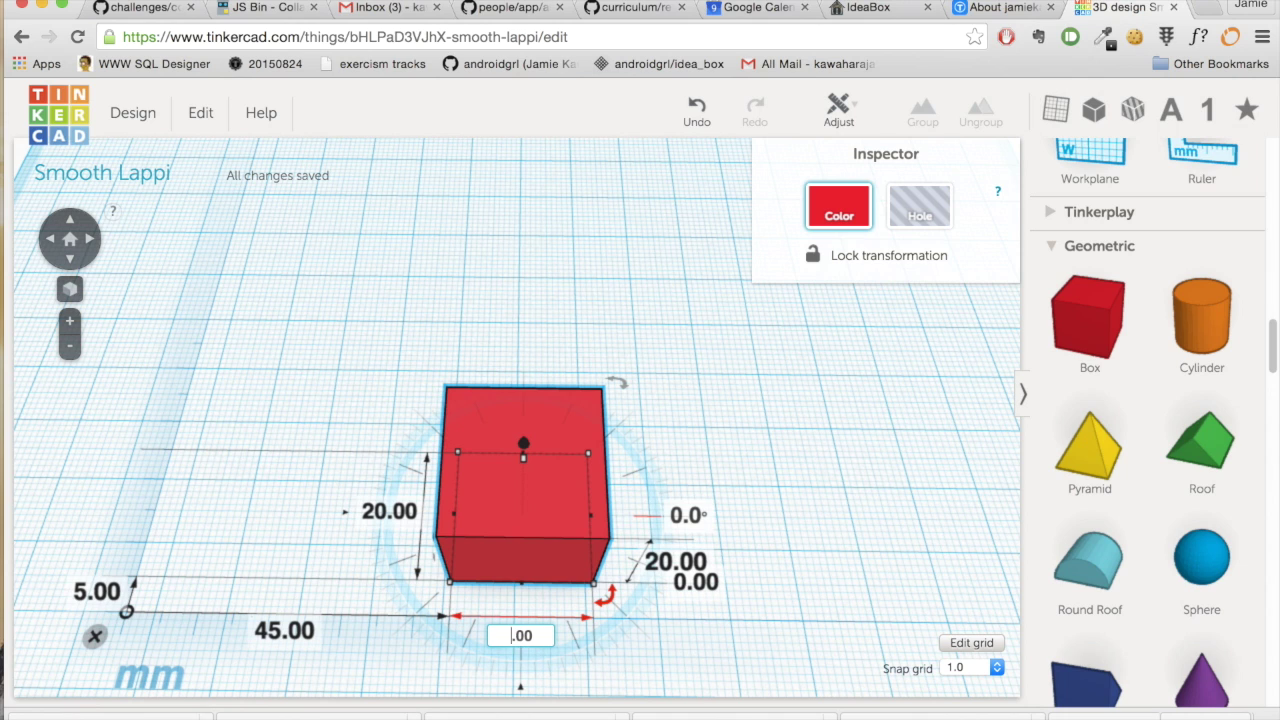
{"action": "left_click", "coordinate": [390, 512]}
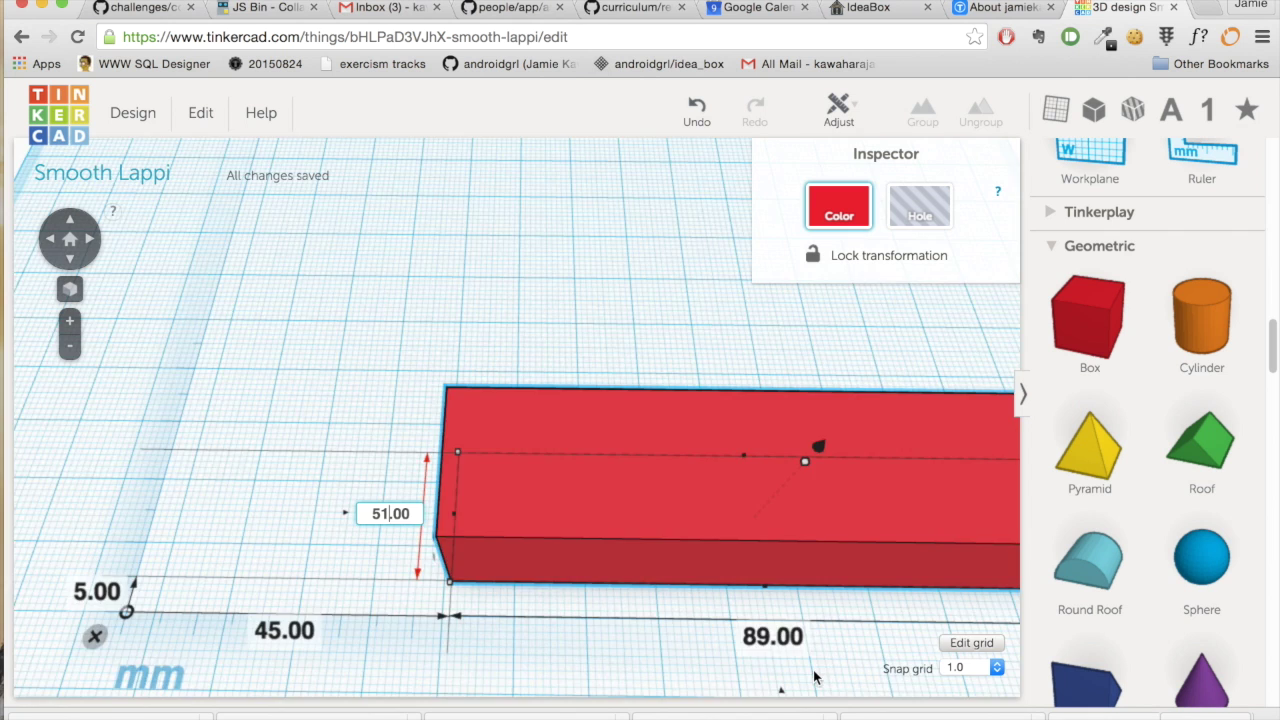
{"action": "scroll", "coordinate": [815, 677], "scroll_direction": "down", "scroll_amount": 3}
{"action": "left_click", "coordinate": [905, 500]}
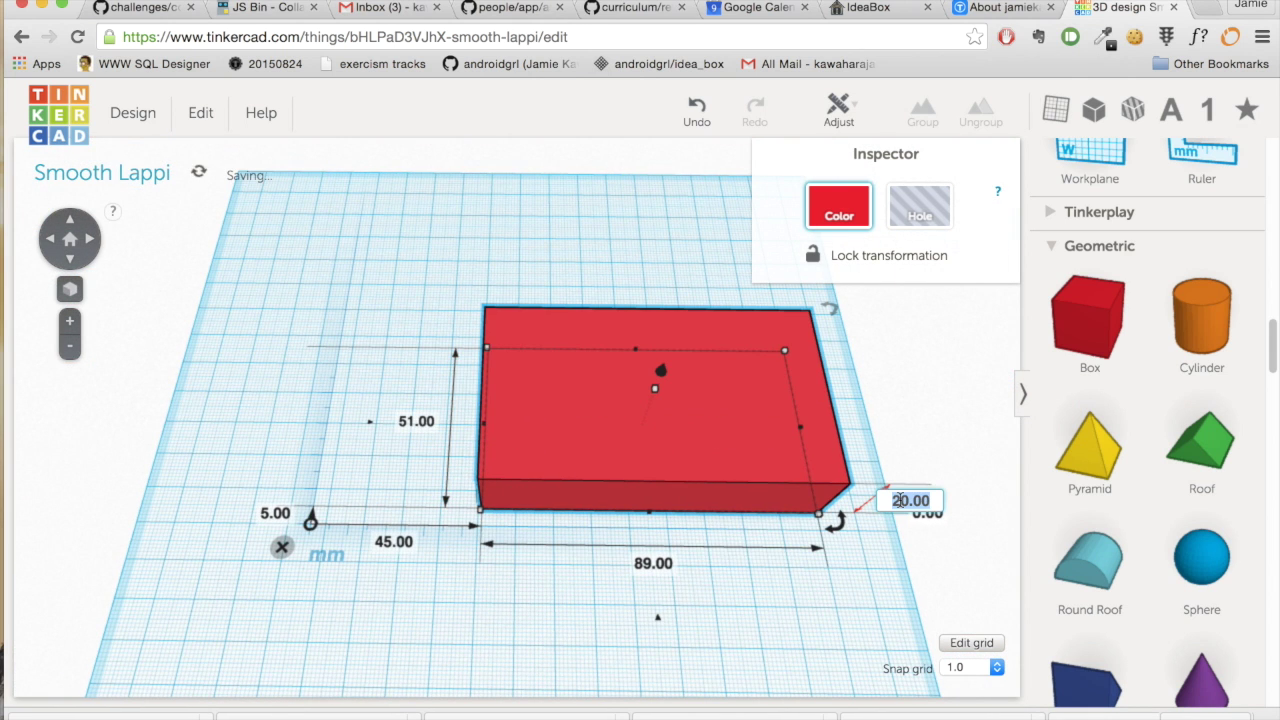
{"action": "left_click", "coordinate": [900, 500]}
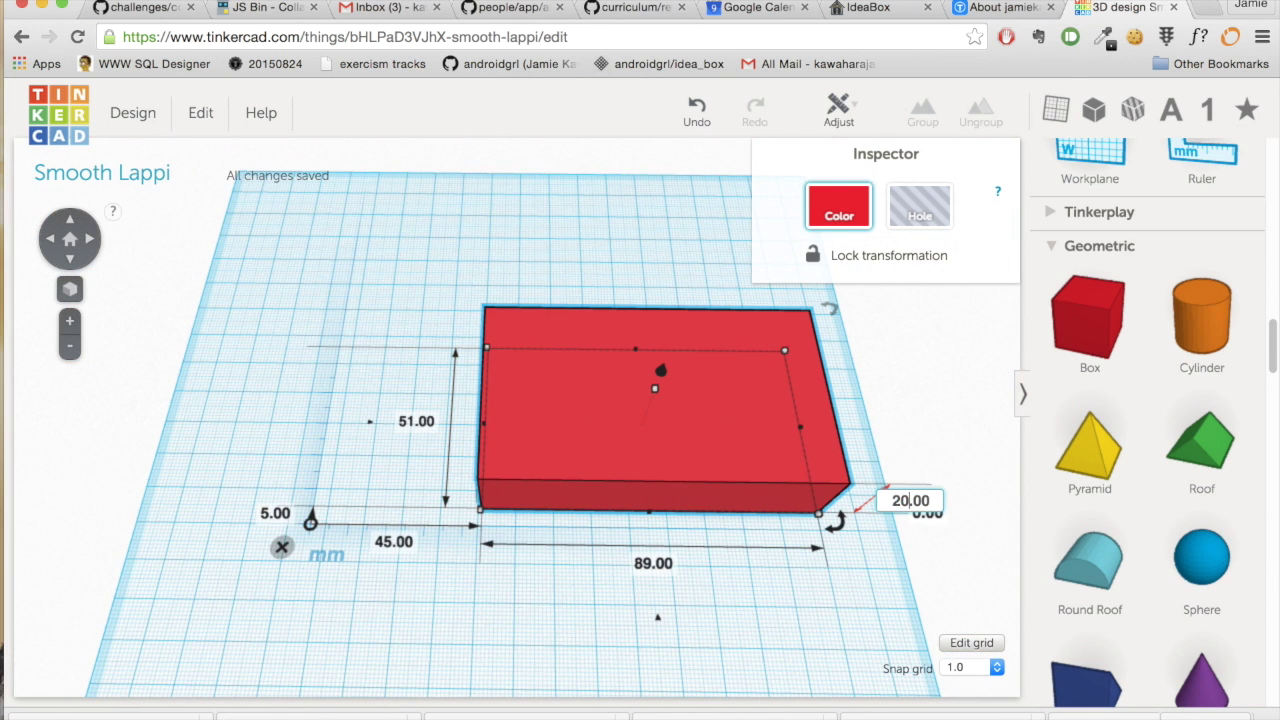
{"action": "type", "text": "1"}
{"action": "left_click", "coordinate": [470, 629]}
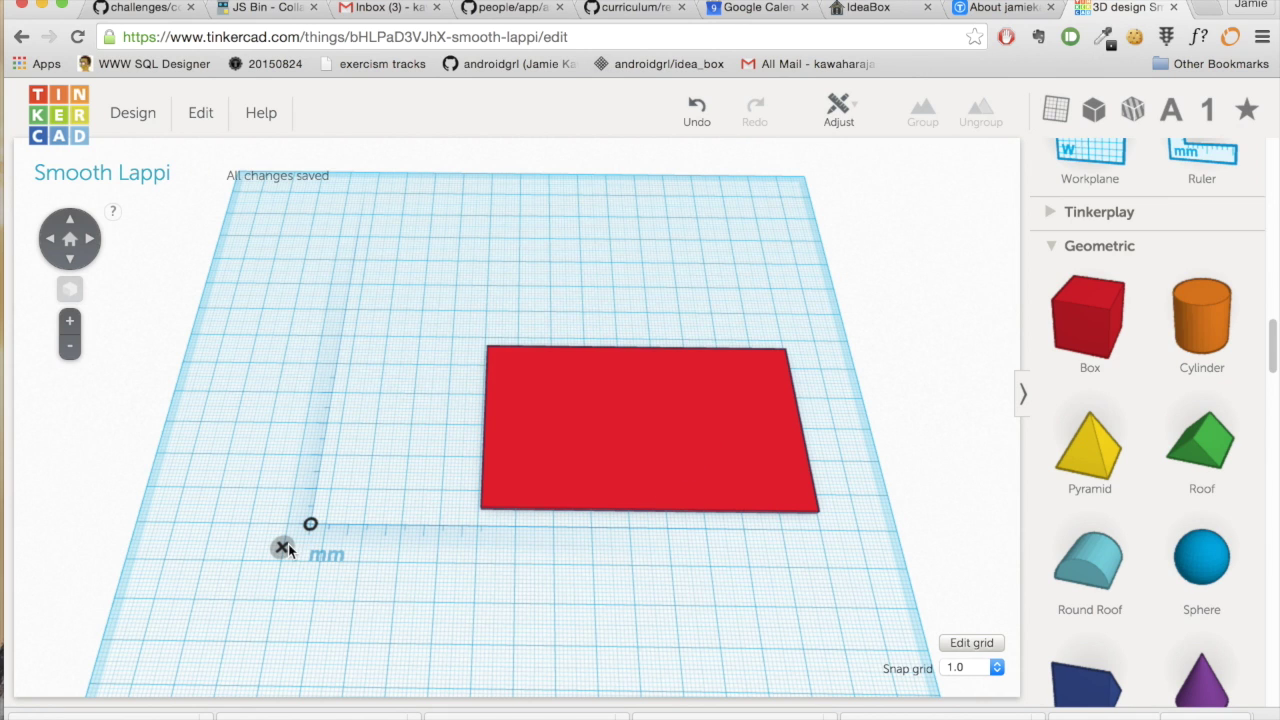
{"action": "left_click", "coordinate": [282, 547]}
- Move the red plate about 50 mm left, then toward the back of the workplane
{"action": "left_click_drag", "start_coordinate": [687, 424], "coordinate": [502, 434]}
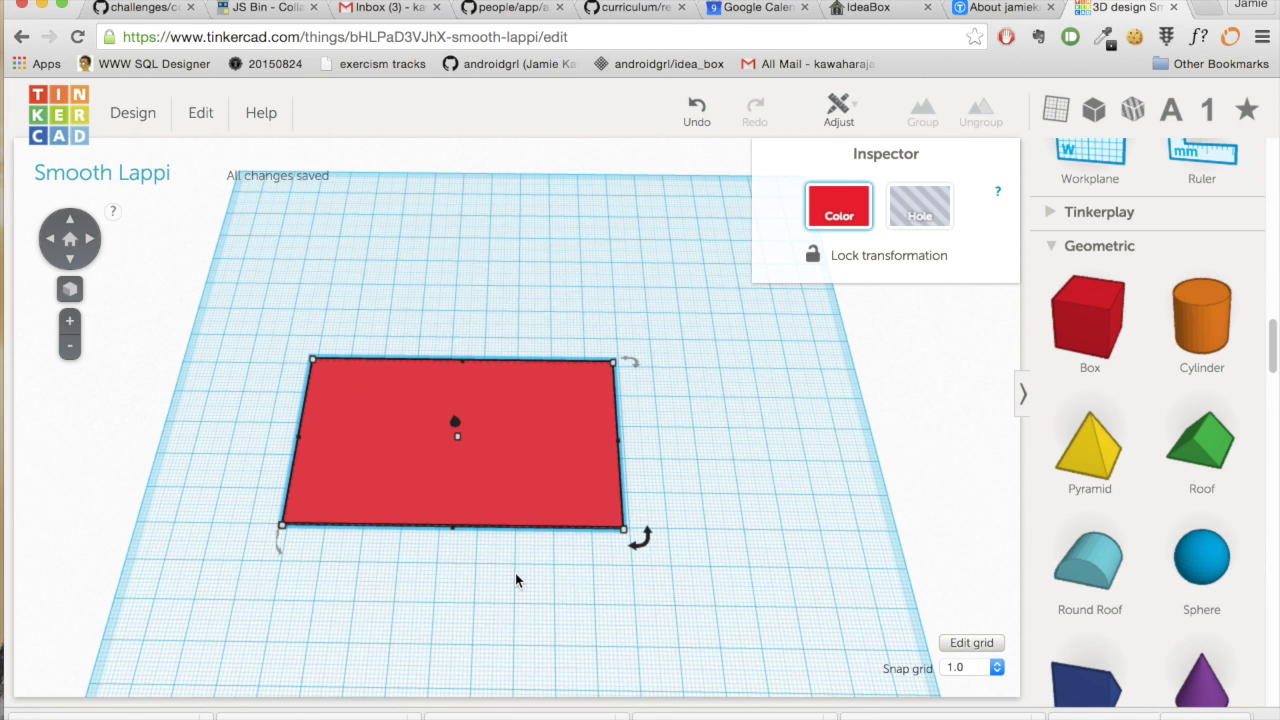
{"action": "scroll", "coordinate": [515, 573], "scroll_direction": "up", "scroll_amount": 5}
{"action": "mouse_move", "coordinate": [875, 604]}
{"action": "right_mouse_down"}
{"action": "mouse_move", "coordinate": [836, 390]}
{"action": "mouse_move", "coordinate": [846, 615]}
{"action": "mouse_move", "coordinate": [859, 571]}
{"action": "mouse_move", "coordinate": [881, 598]}
{"action": "right_mouse_up"}
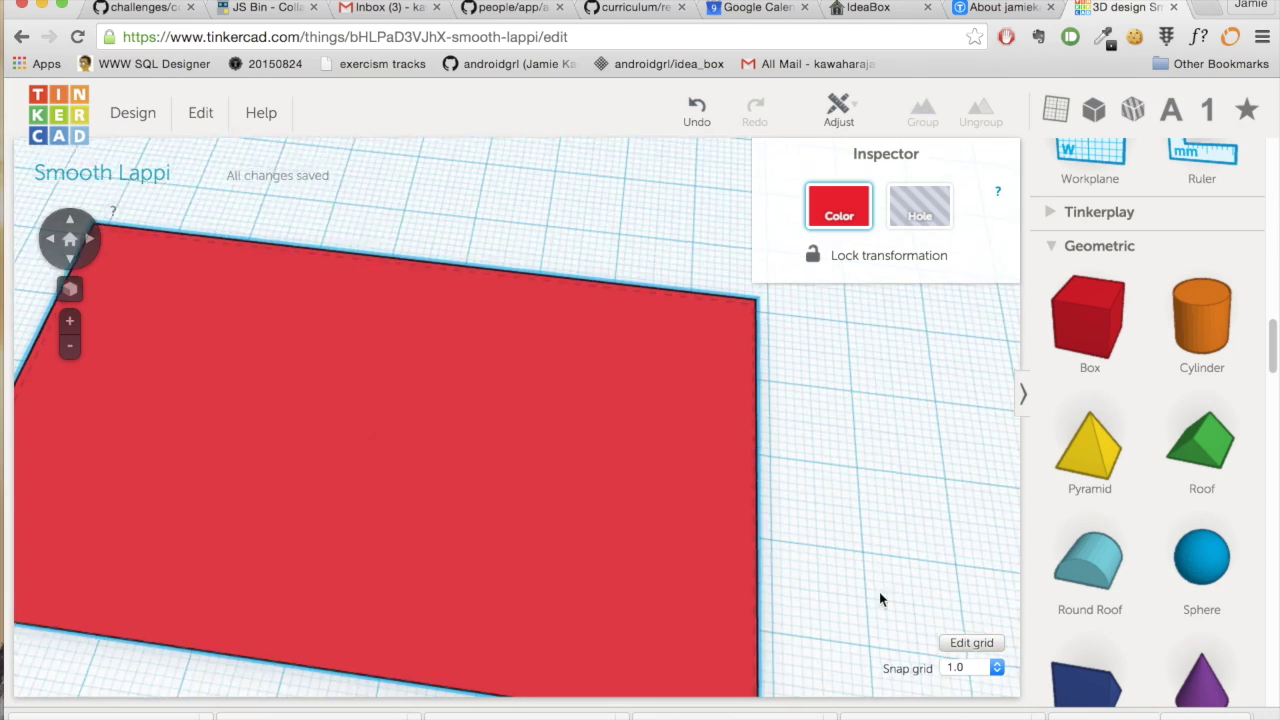
{"action": "scroll", "coordinate": [902, 597], "scroll_direction": "down", "scroll_amount": 3}
{"action": "scroll", "coordinate": [819, 570], "scroll_direction": "down", "scroll_amount": 3}
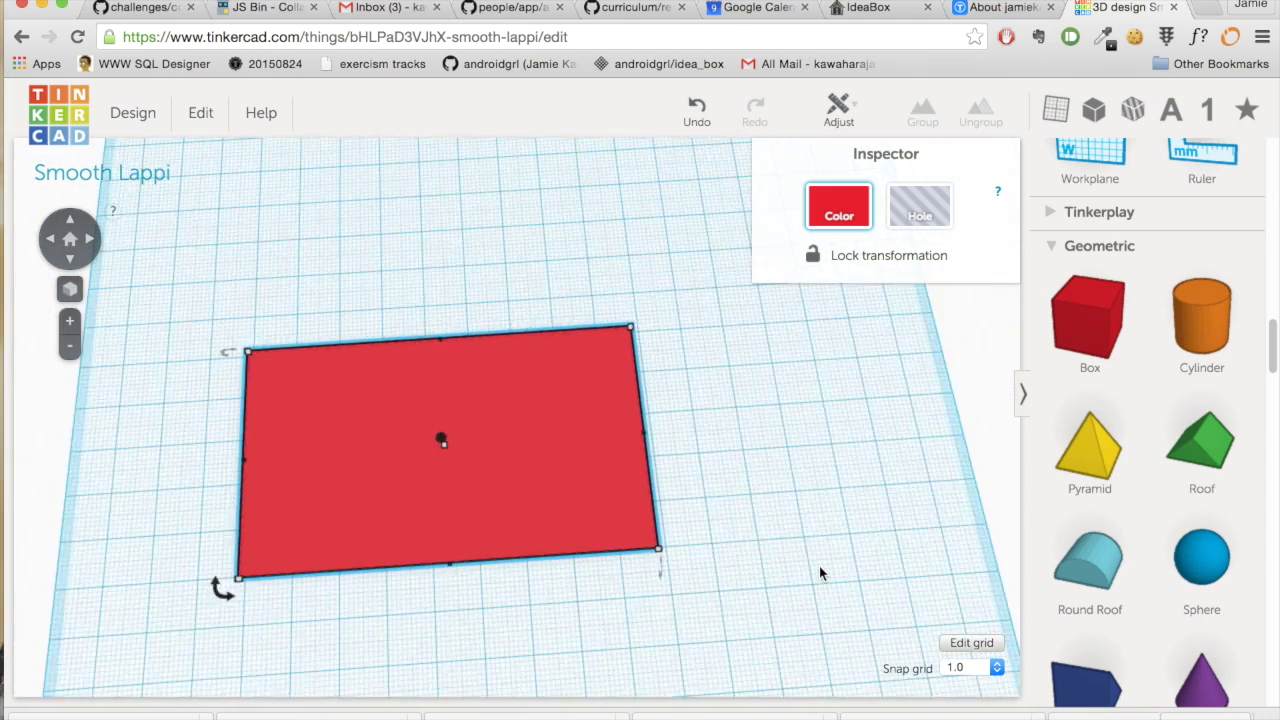
{"action": "scroll", "coordinate": [819, 566], "scroll_direction": "down", "scroll_amount": 2}
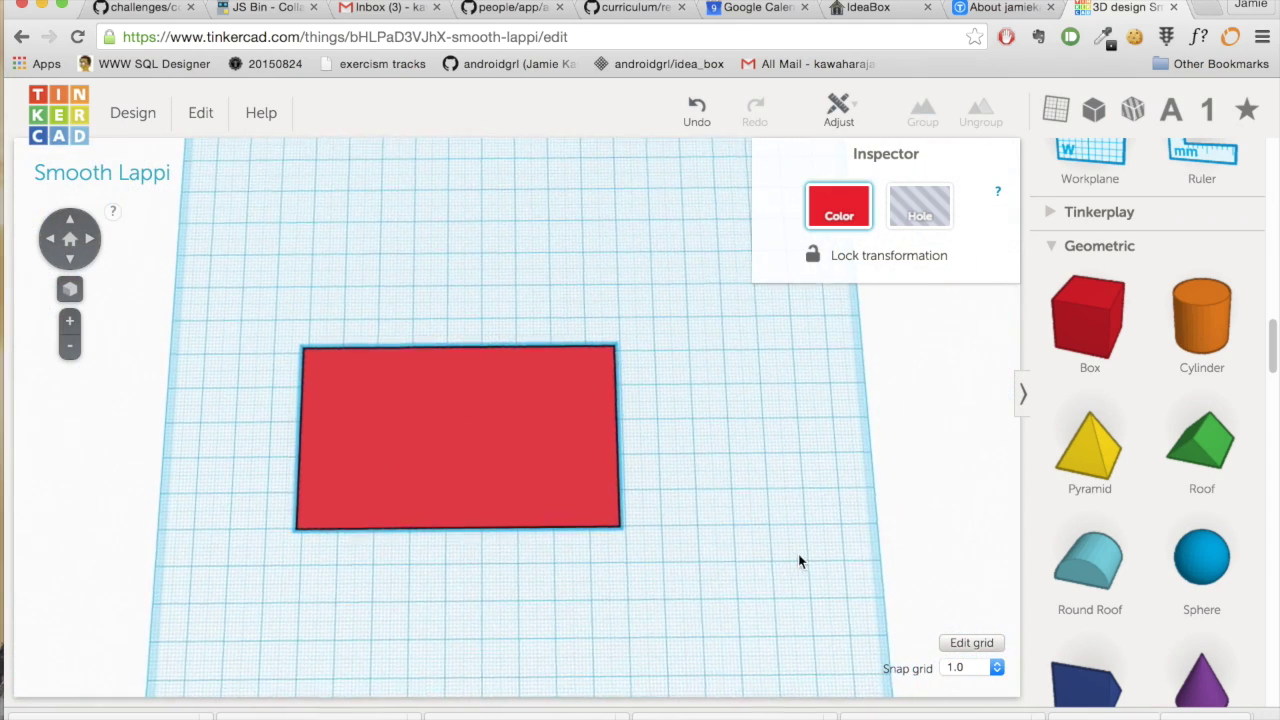
{"action": "left_click", "coordinate": [465, 472]}
{"action": "left_click_drag", "start_coordinate": [494, 449], "coordinate": [454, 257]}
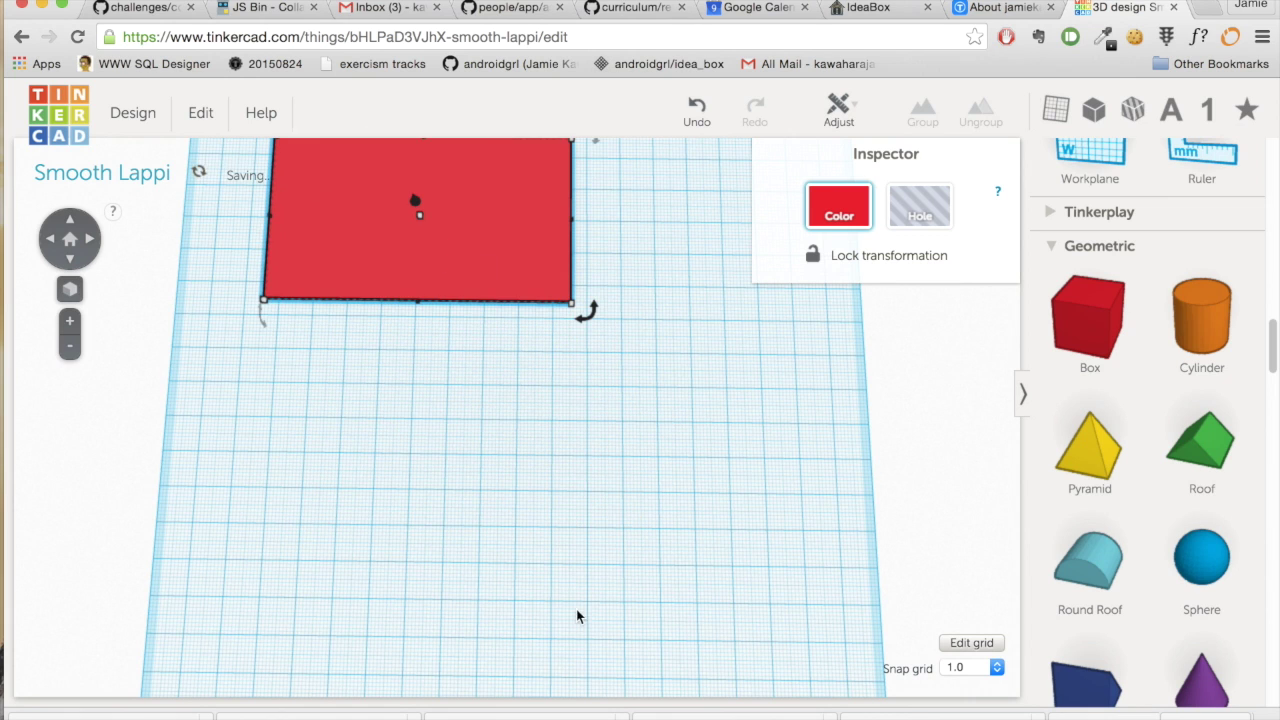
{"action": "scroll", "coordinate": [1125, 540], "scroll_direction": "down", "scroll_amount": 2}
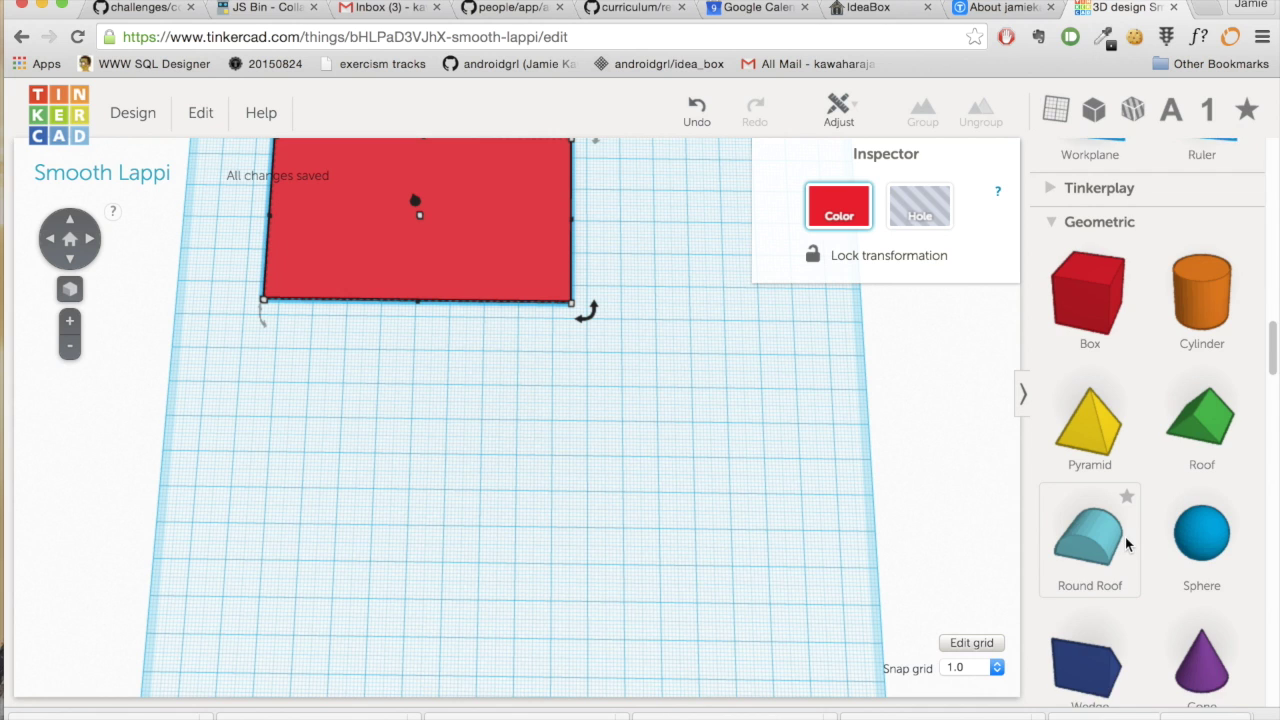
{"action": "scroll", "coordinate": [1126, 543], "scroll_direction": "down", "scroll_amount": 15}
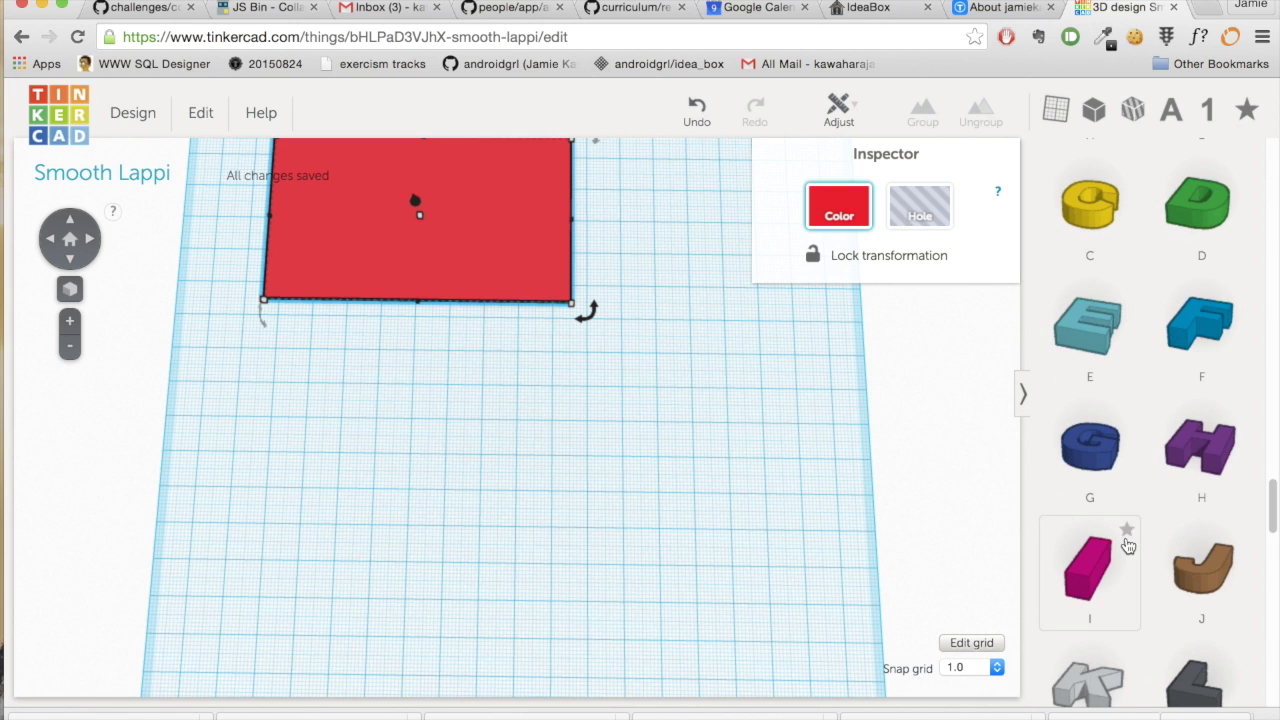
{"action": "scroll", "coordinate": [1126, 543], "scroll_direction": "up", "scroll_amount": 20}
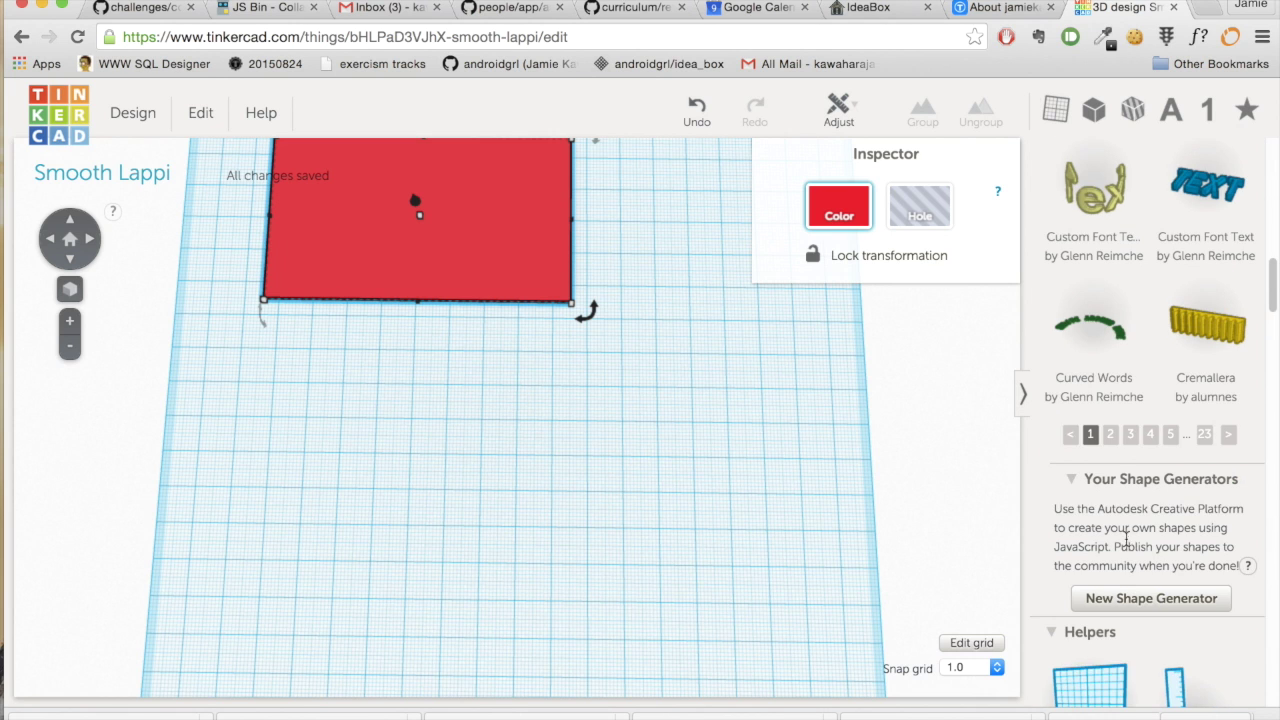
- Add a custom-font text shape spelling the person's name
{"action": "left_click_drag", "start_coordinate": [1222, 212], "coordinate": [400, 431]}
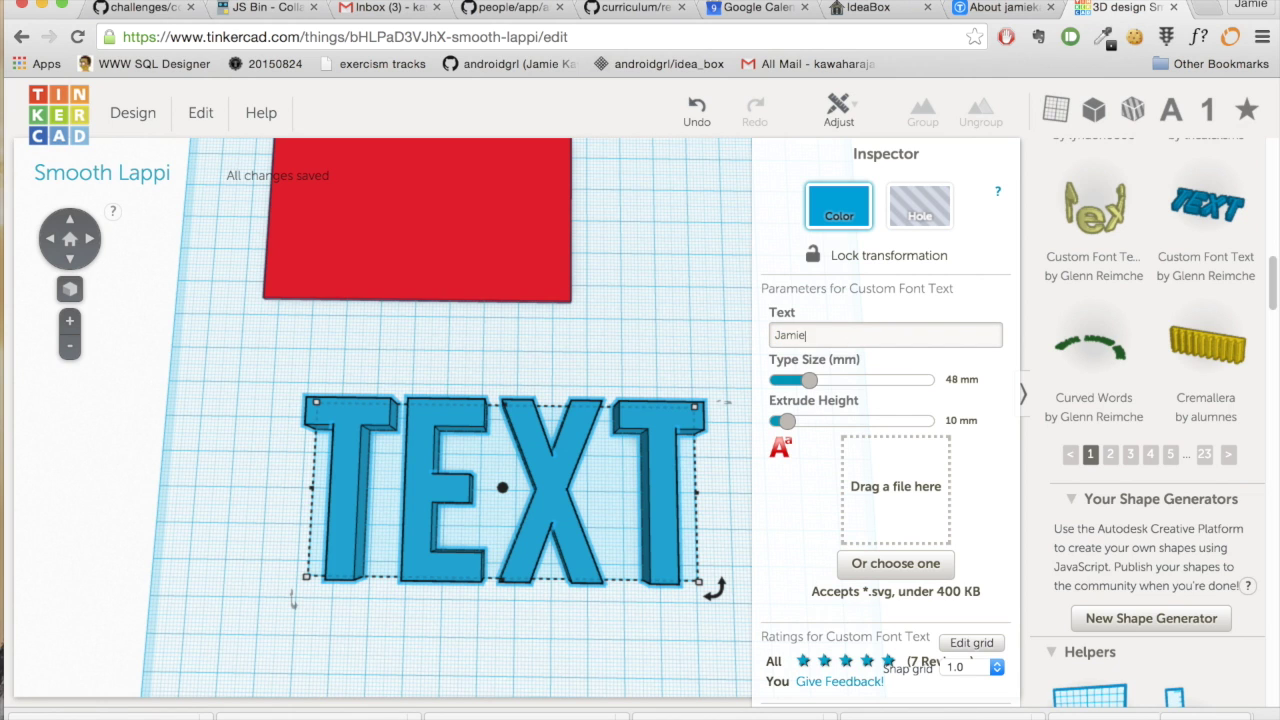
{"action": "type", "text": "hara"}
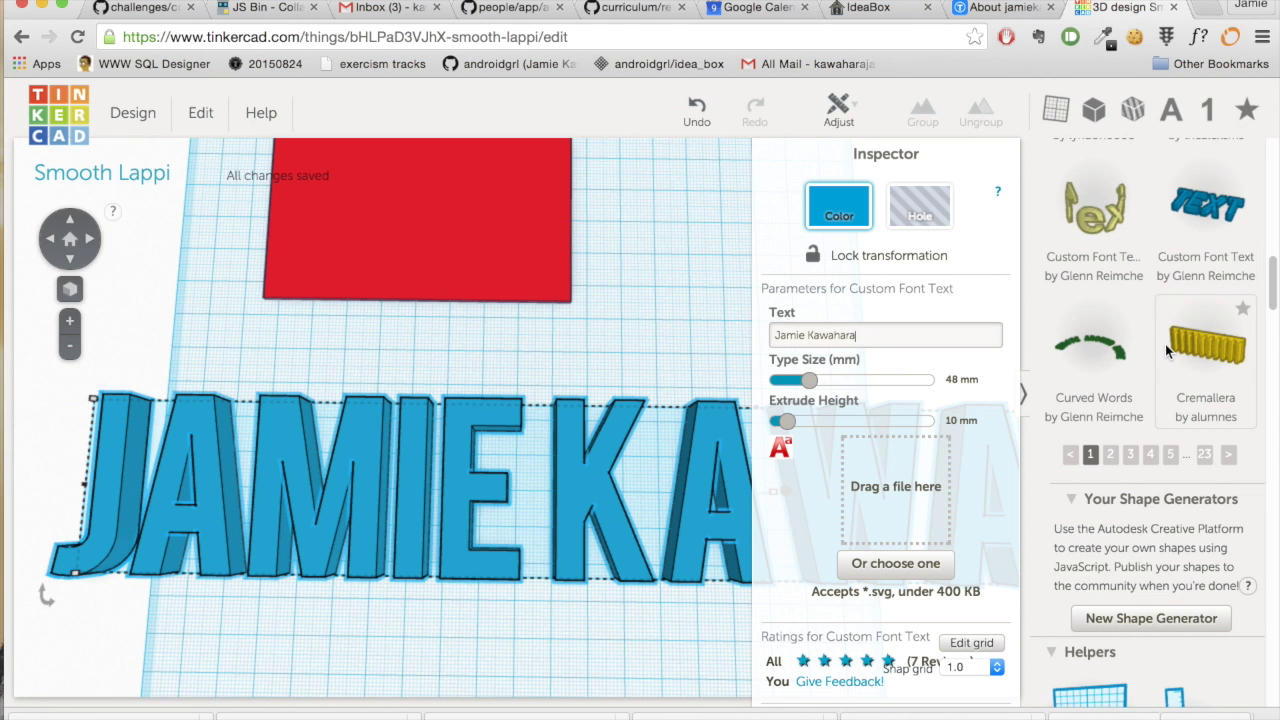
{"action": "scroll", "coordinate": [1168, 351], "scroll_direction": "down", "scroll_amount": 2}
{"action": "scroll", "coordinate": [1168, 351], "scroll_direction": "up", "scroll_amount": 12}
{"action": "scroll", "coordinate": [1165, 352], "scroll_direction": "down", "scroll_amount": 8}
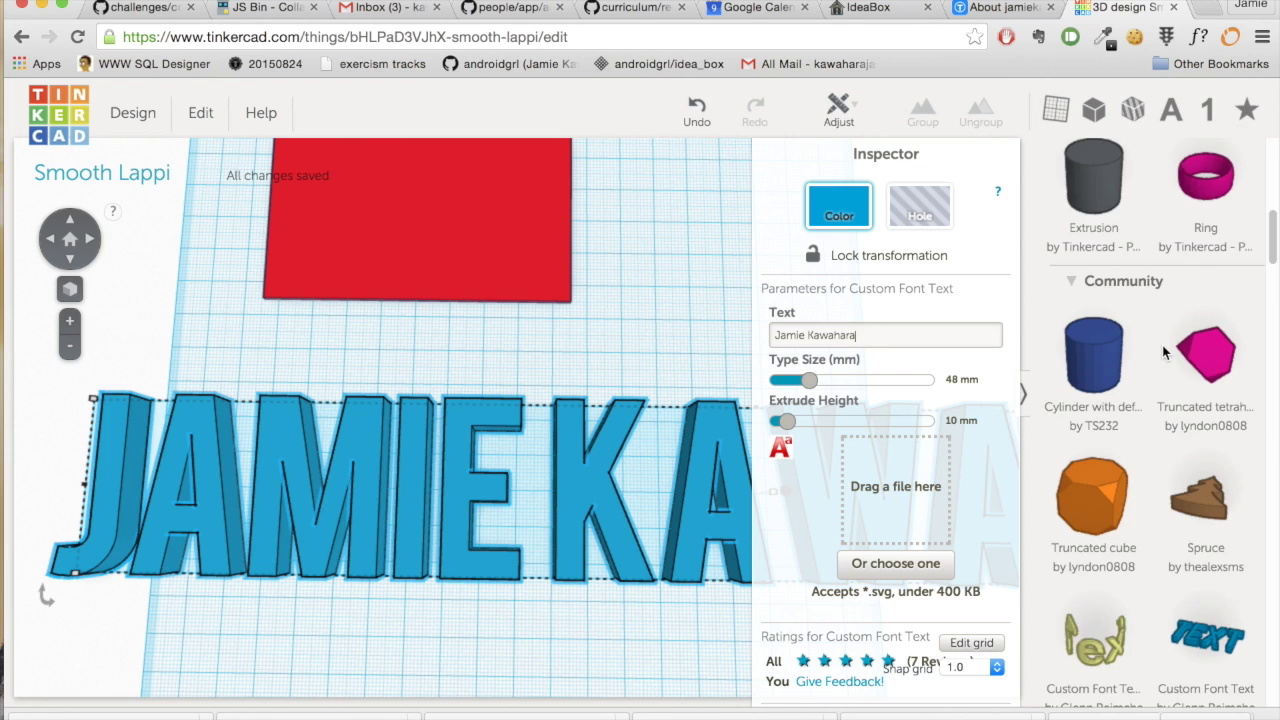
{"action": "scroll", "coordinate": [1162, 345], "scroll_direction": "down", "scroll_amount": 5}
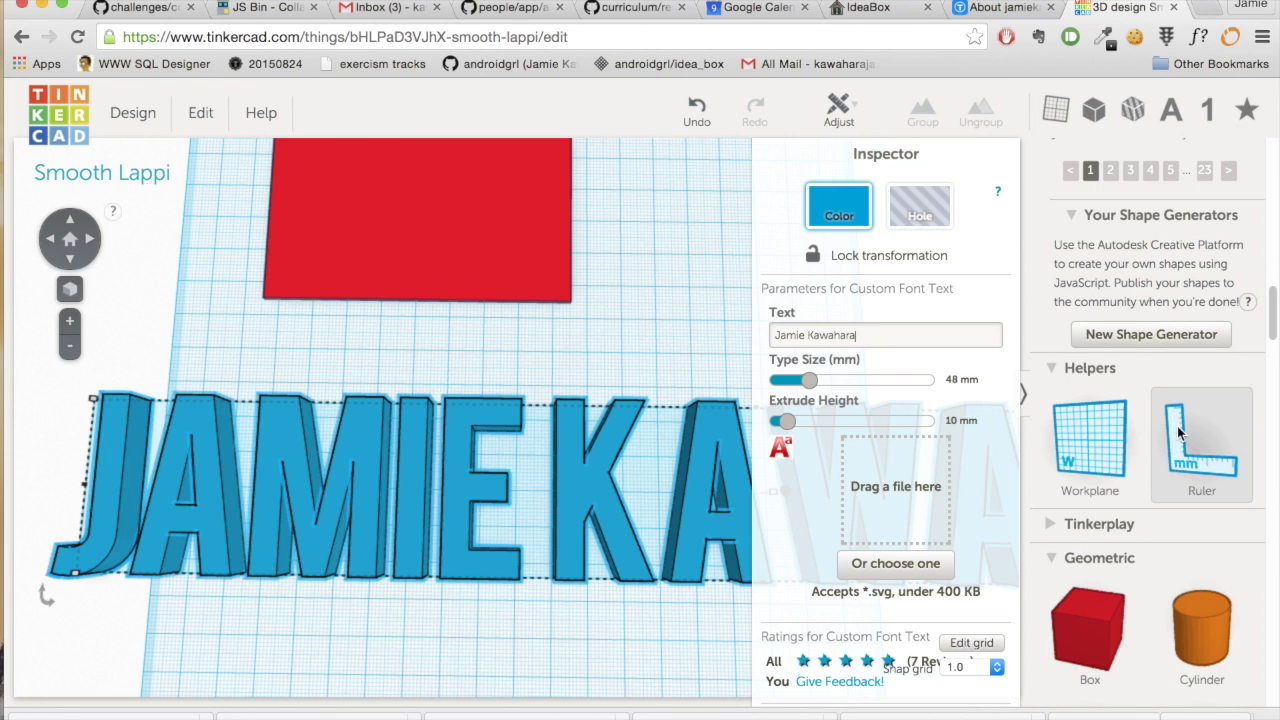
- Place a ruler at the name text's corner and begin editing its 40 mm width
{"action": "left_click", "coordinate": [245, 654]}
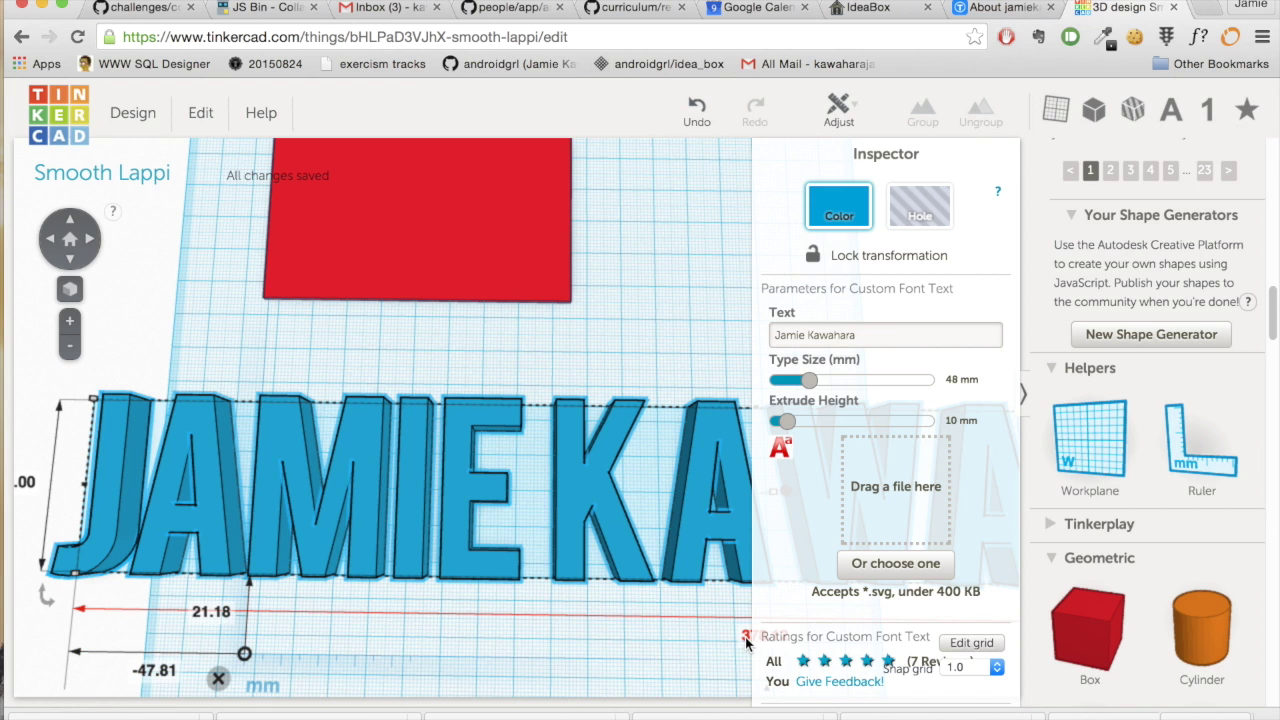
{"action": "scroll", "coordinate": [745, 637], "scroll_direction": "down", "scroll_amount": 5}
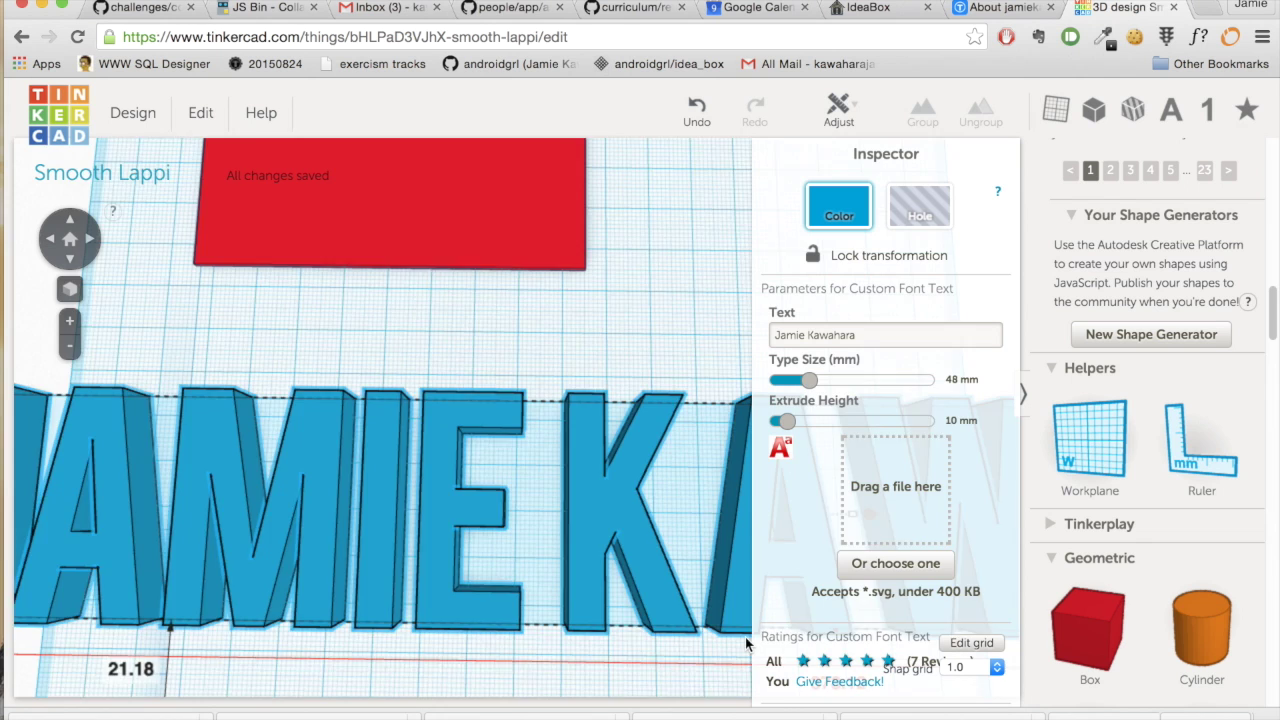
{"action": "left_click", "coordinate": [636, 553]}
{"action": "left_click", "coordinate": [637, 554]}
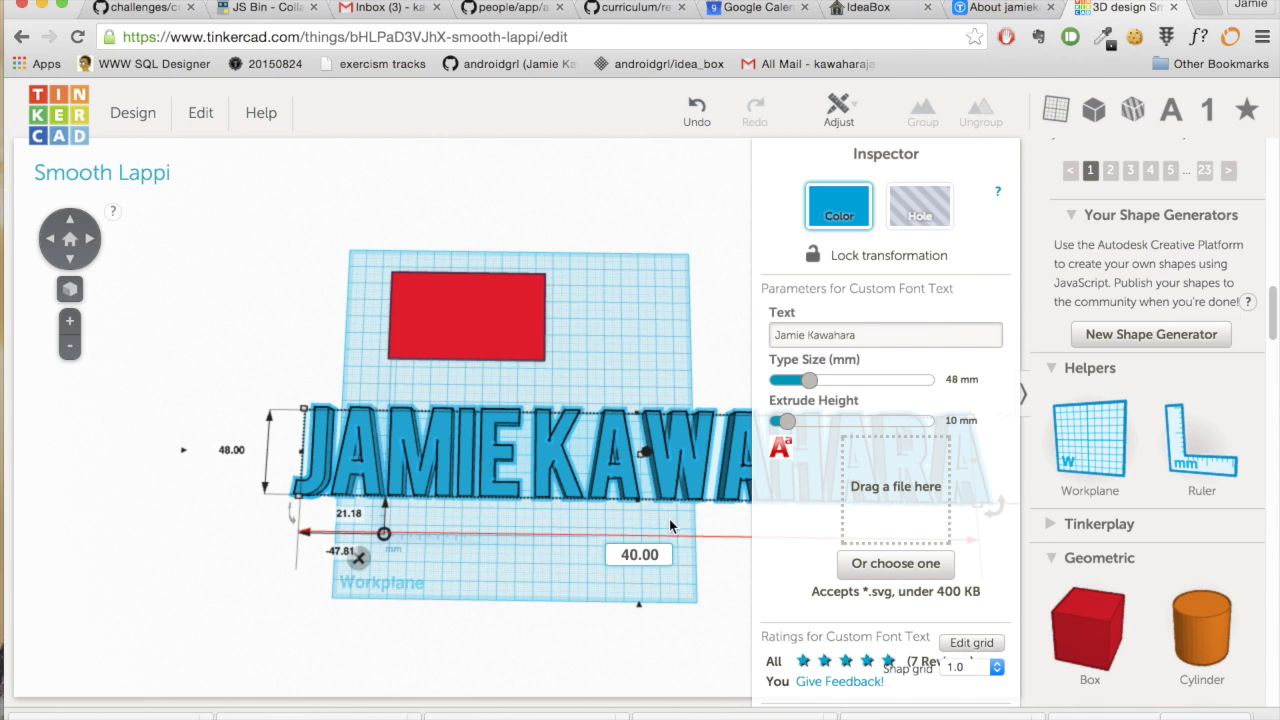
- Apply the 40 mm width and set the name text's depth to 5 mm
{"action": "left_click", "coordinate": [237, 451]}
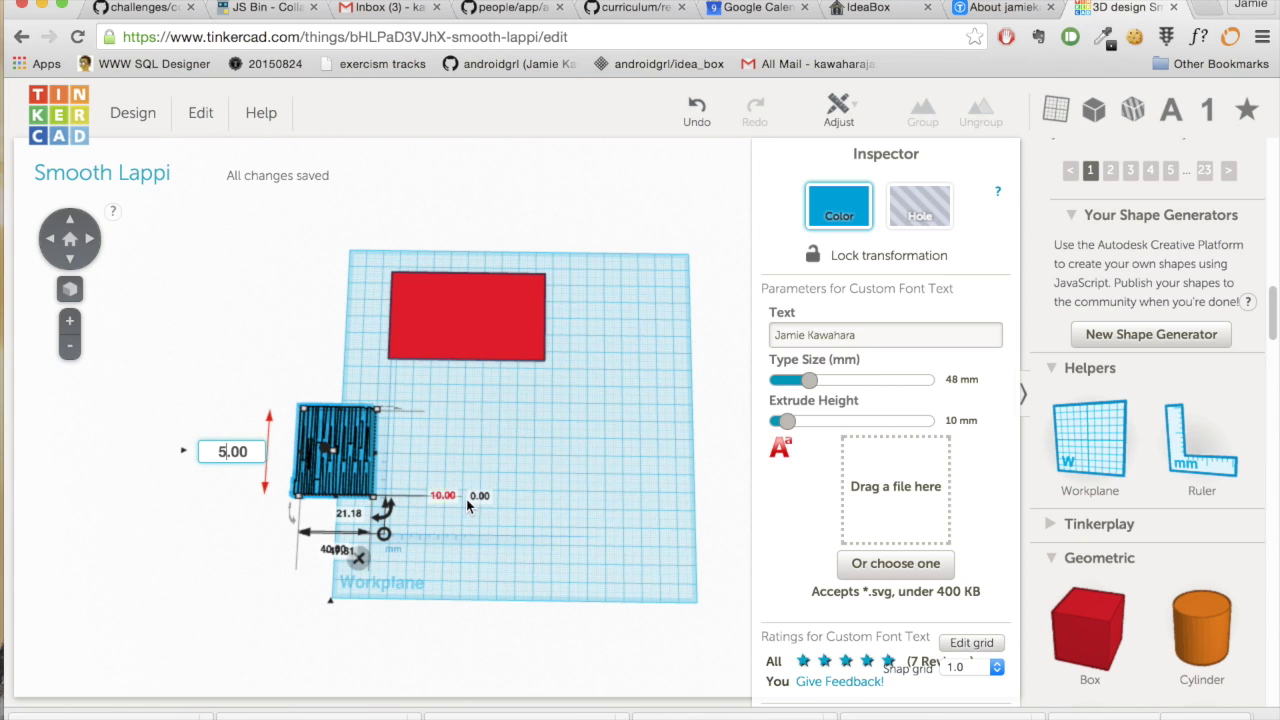
{"action": "type", "text": "5"}
{"action": "key", "text": "Return"}
{"action": "right_click_drag", "start_coordinate": [555, 557], "coordinate": [551, 385]}
- Lower the name text's height from 10 mm to 0.50 mm
{"action": "left_click", "coordinate": [432, 478]}
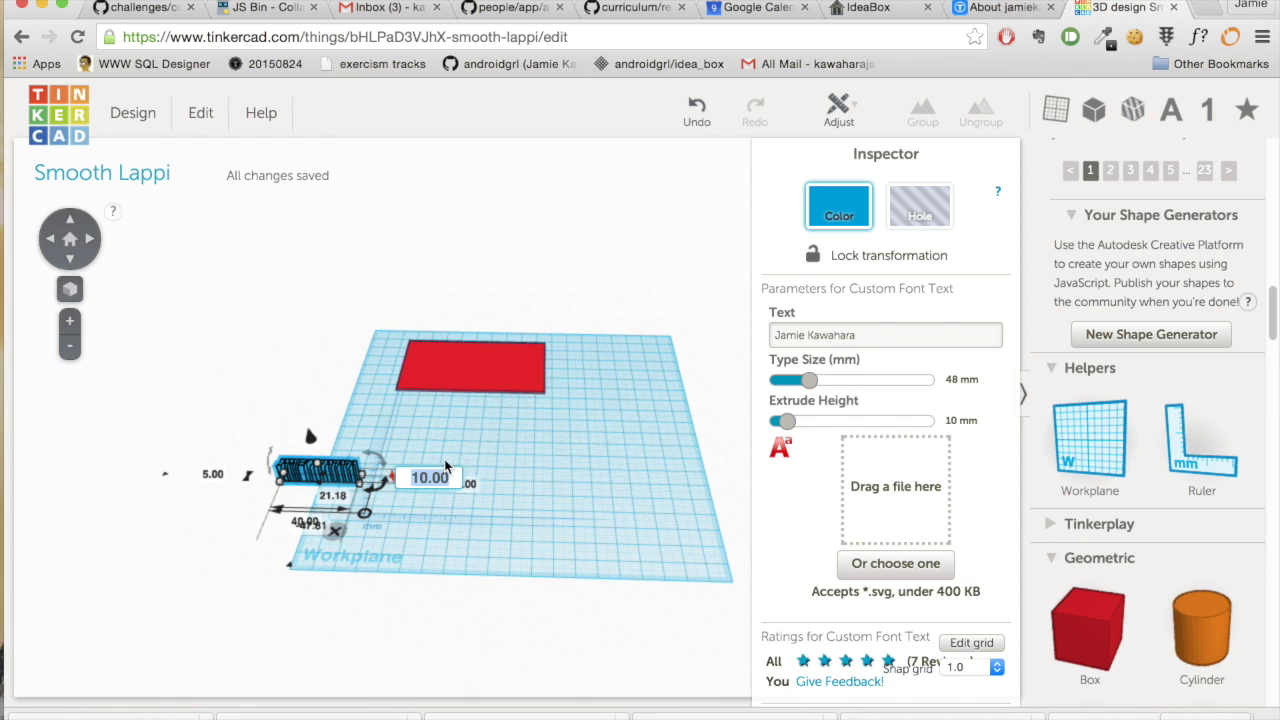
{"action": "left_click", "coordinate": [430, 479]}
{"action": "key", "text": "Right"}
{"action": "key", "text": "Right"}
{"action": "key", "text": "BackSpace"}
{"action": "key", "text": "BackSpace"}
{"action": "key", "text": "BackSpace"}
{"action": "key", "text": "BackSpace"}
{"action": "key", "text": "BackSpace"}
{"action": "type", "text": "0.50"}
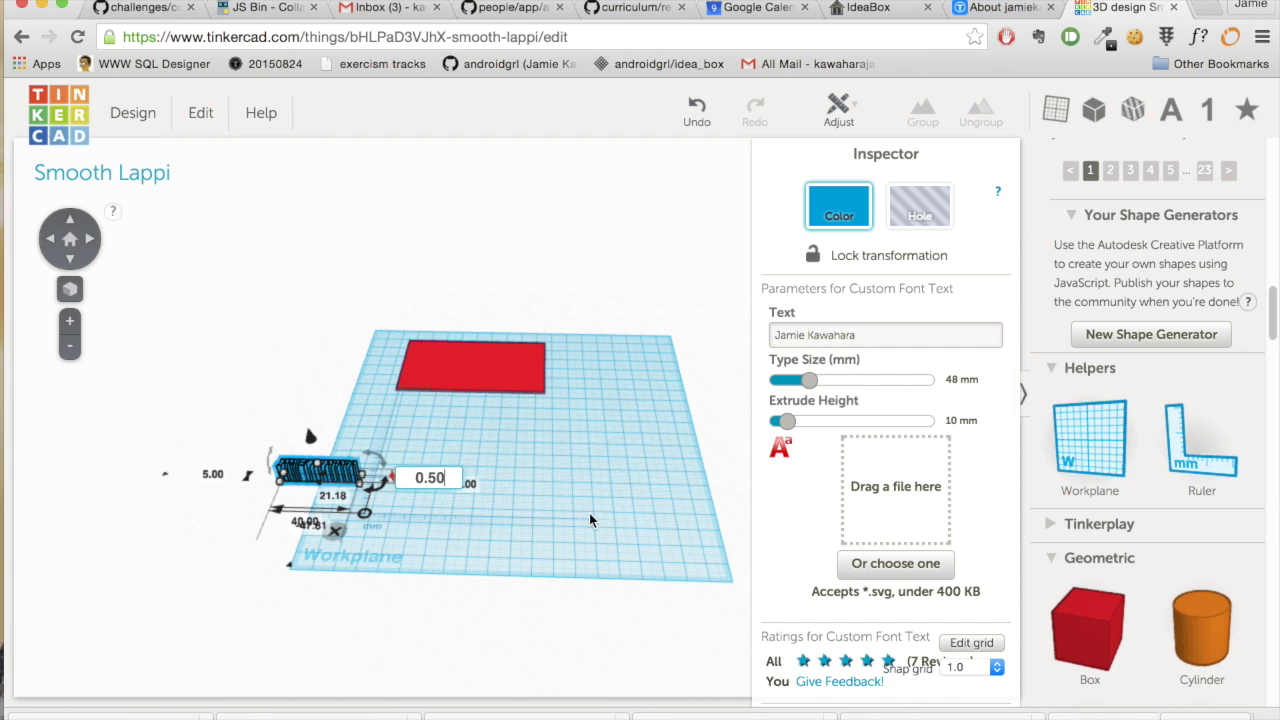
{"action": "left_click", "coordinate": [590, 514]}
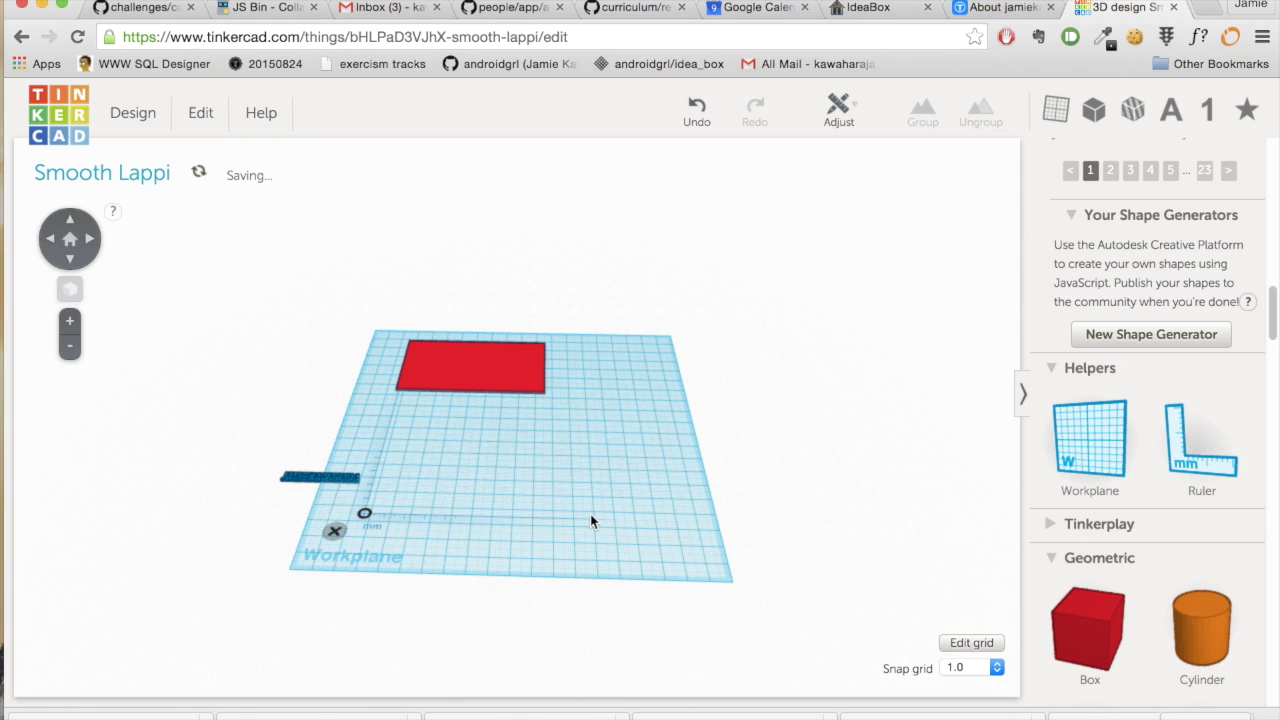
{"action": "left_click", "coordinate": [337, 481]}
- Drag the name text toward the red plate so it sits just in front of it
{"action": "left_click_drag", "start_coordinate": [337, 481], "coordinate": [485, 415]}
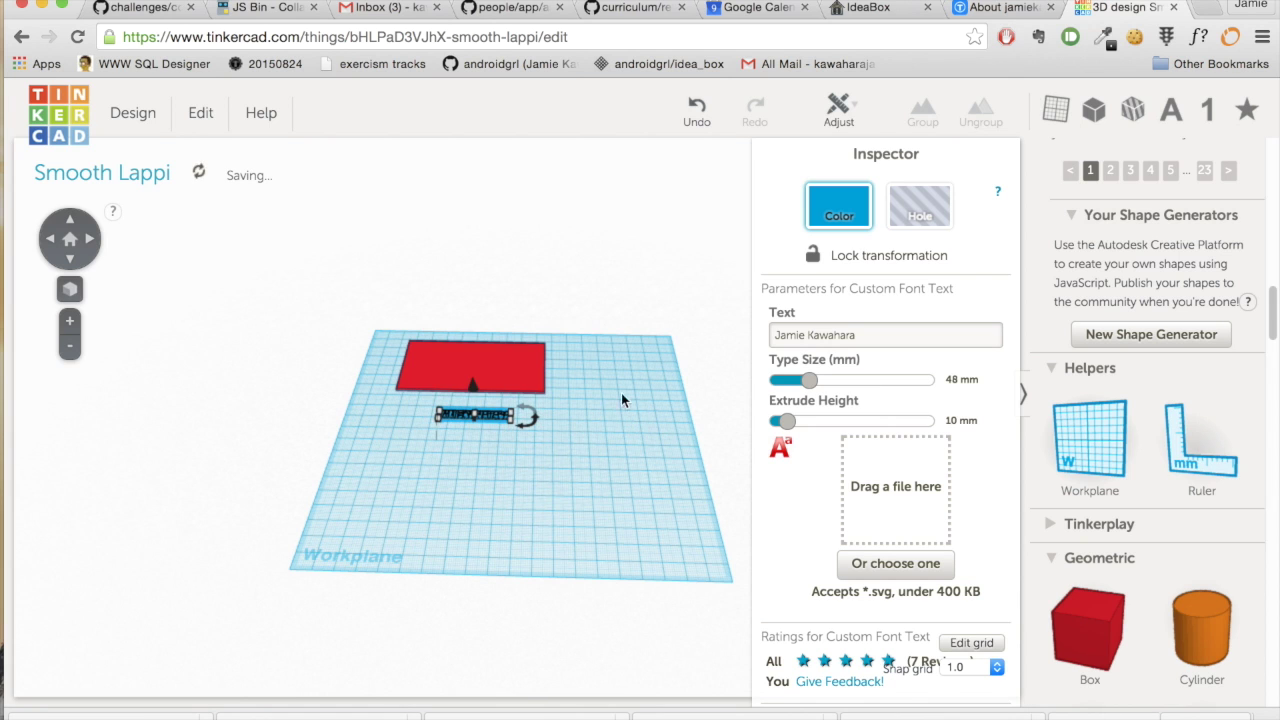
{"action": "right_click_drag", "start_coordinate": [611, 375], "coordinate": [621, 532]}
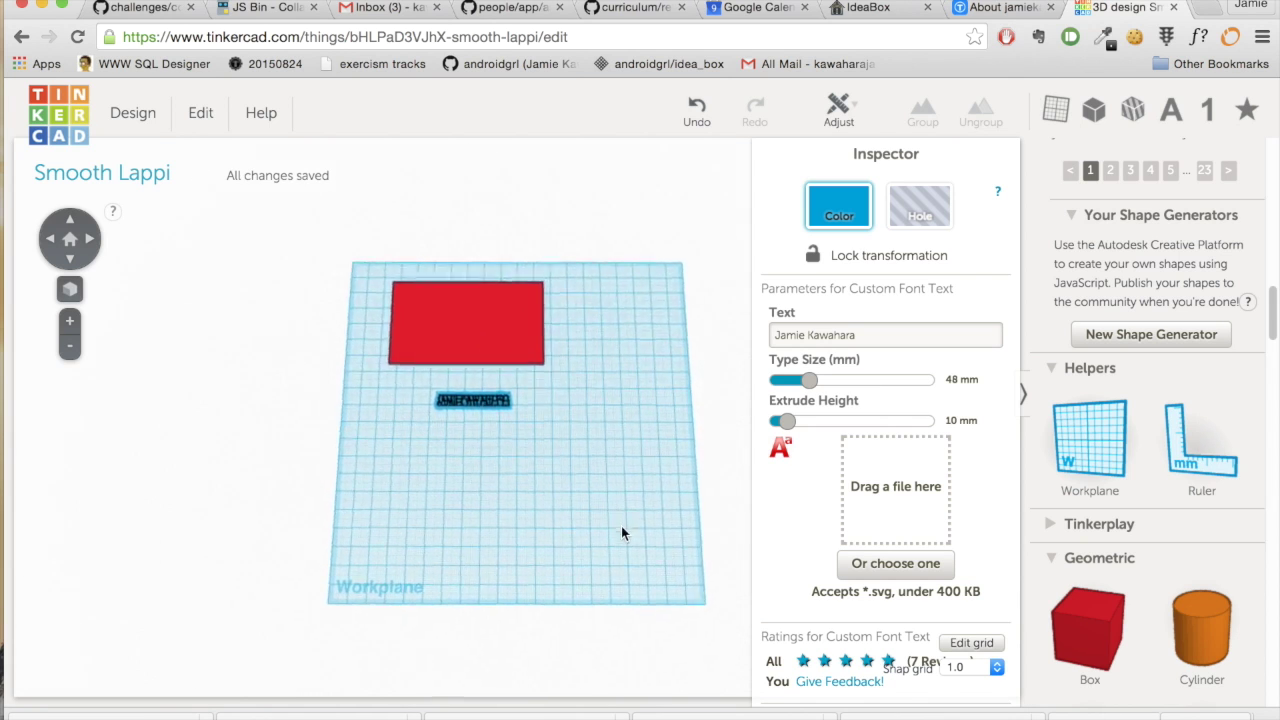
{"action": "left_click", "coordinate": [533, 435]}
{"action": "left_click", "coordinate": [504, 409]}
{"action": "left_click_drag", "start_coordinate": [506, 423], "coordinate": [577, 452]}
- Slide the red plate down until it sits directly behind the name text, roughly centred
{"action": "key", "text": "f"}
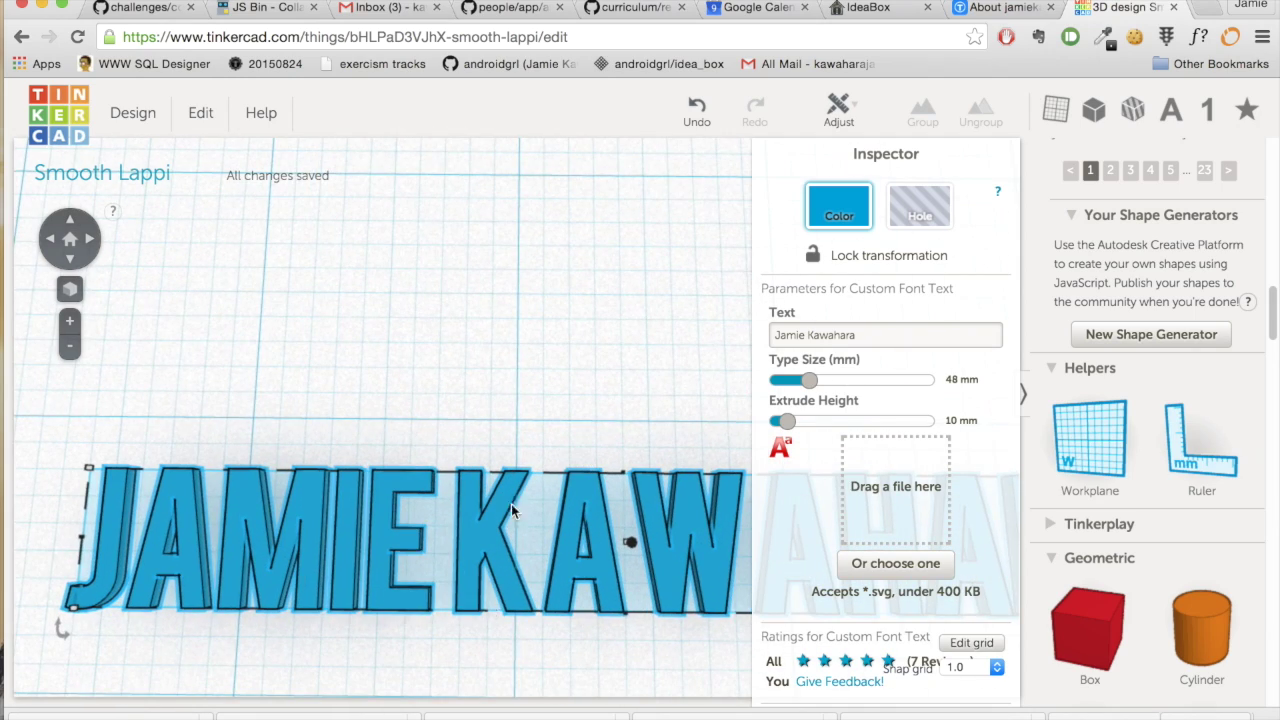
{"action": "right_click_drag", "start_coordinate": [507, 378], "coordinate": [492, 222]}
{"action": "right_click_drag", "start_coordinate": [404, 648], "coordinate": [420, 685]}
{"action": "right_click_drag", "start_coordinate": [508, 372], "coordinate": [536, 523]}
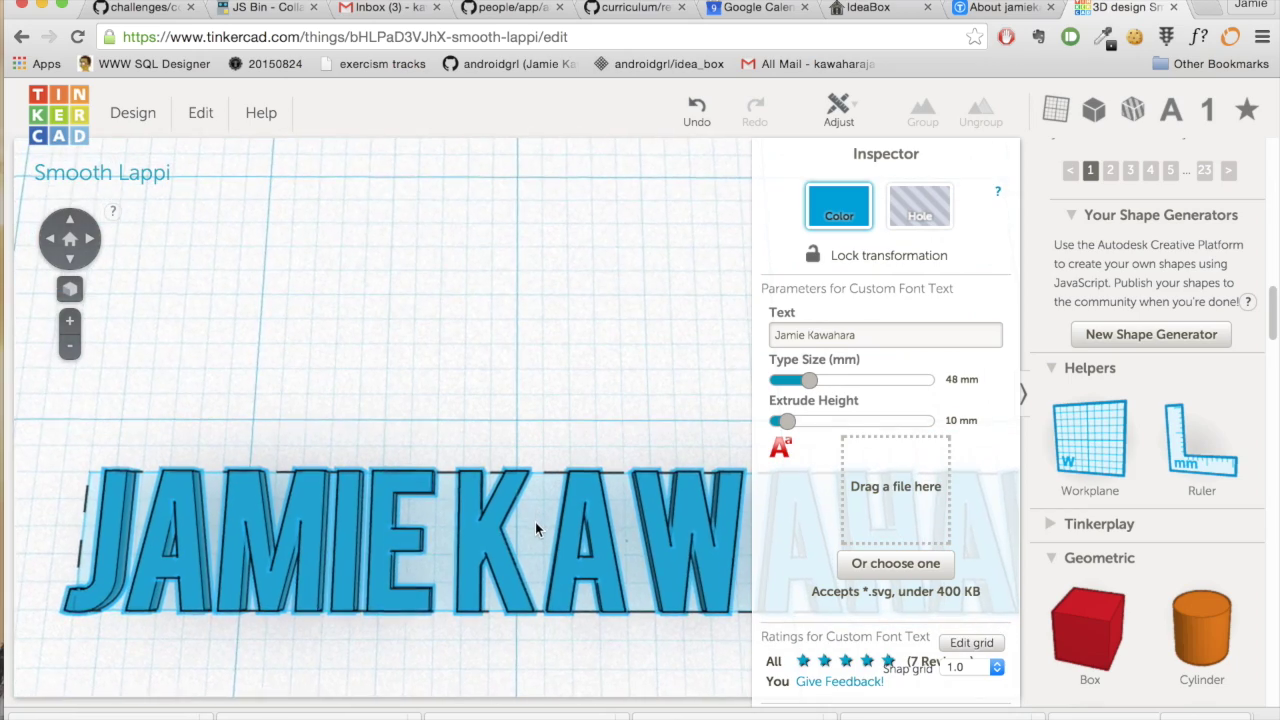
{"action": "scroll", "coordinate": [531, 552], "scroll_direction": "down", "scroll_amount": 10}
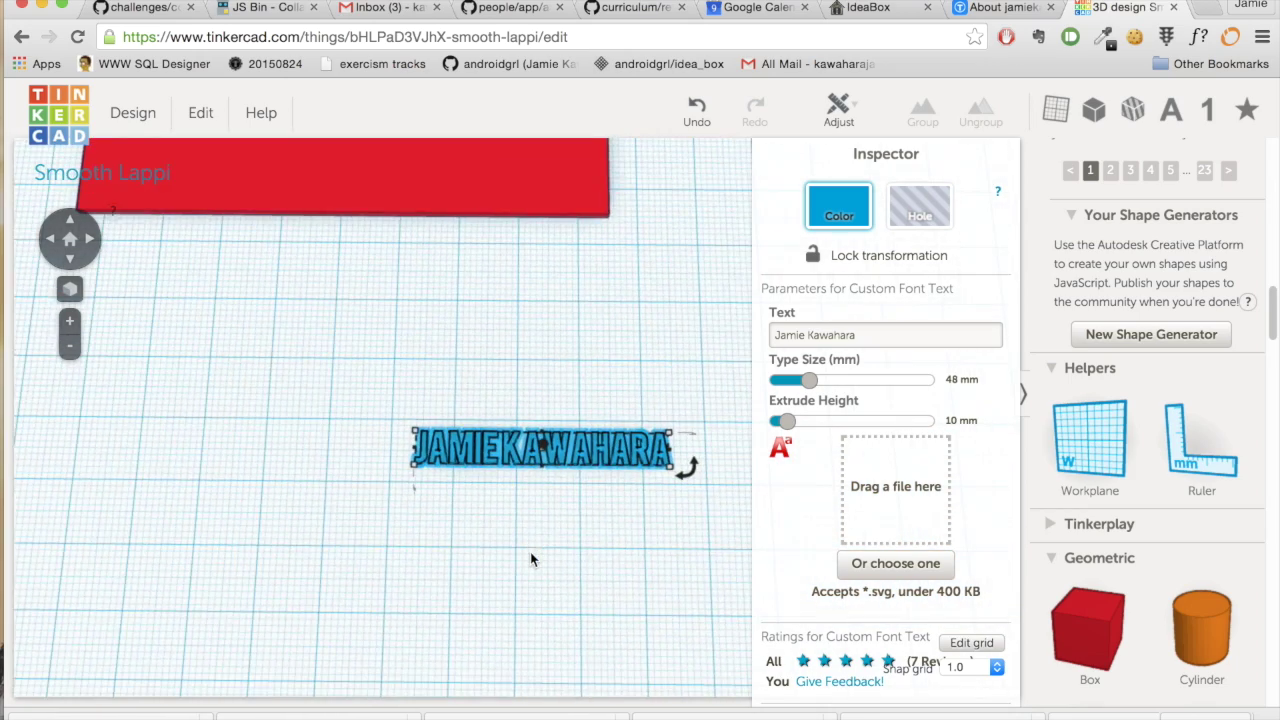
{"action": "scroll", "coordinate": [530, 556], "scroll_direction": "down", "scroll_amount": 5}
{"action": "left_click", "coordinate": [501, 248]}
{"action": "left_click_drag", "start_coordinate": [500, 250], "coordinate": [598, 317]}
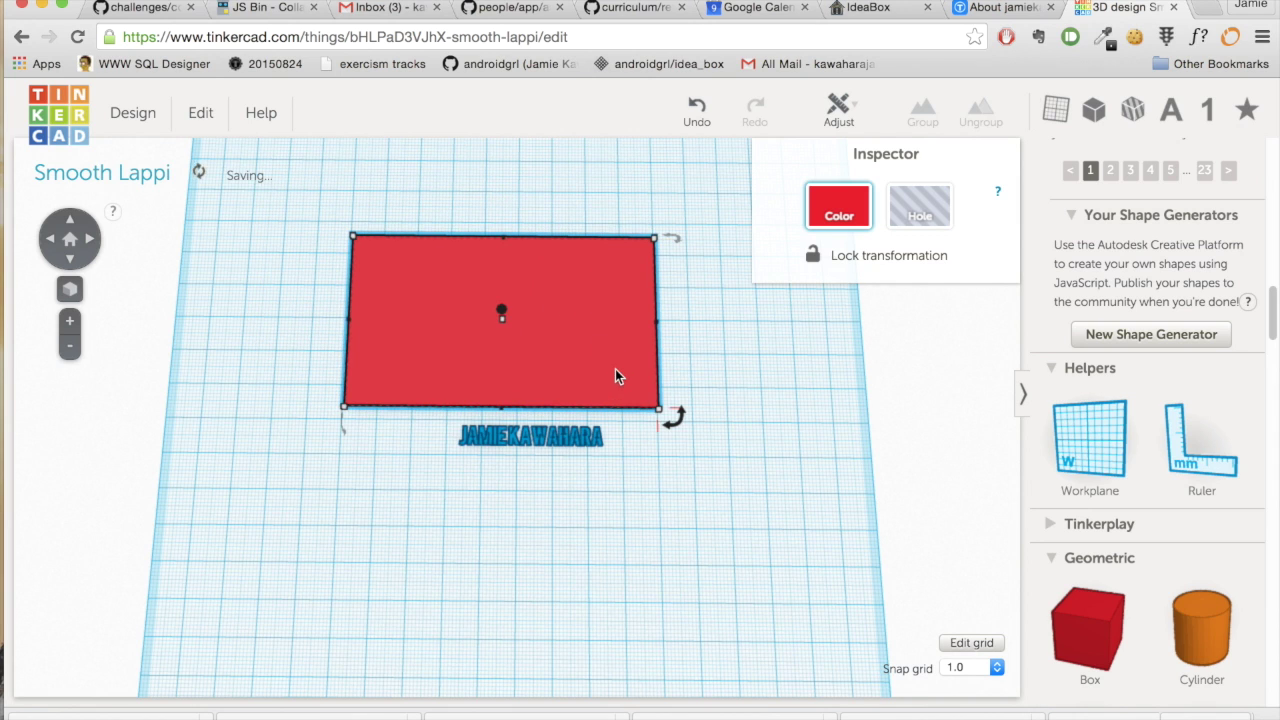
- Place a workplane on the red plate's top surface and drag the name text onto it
{"action": "left_click", "coordinate": [1090, 440]}
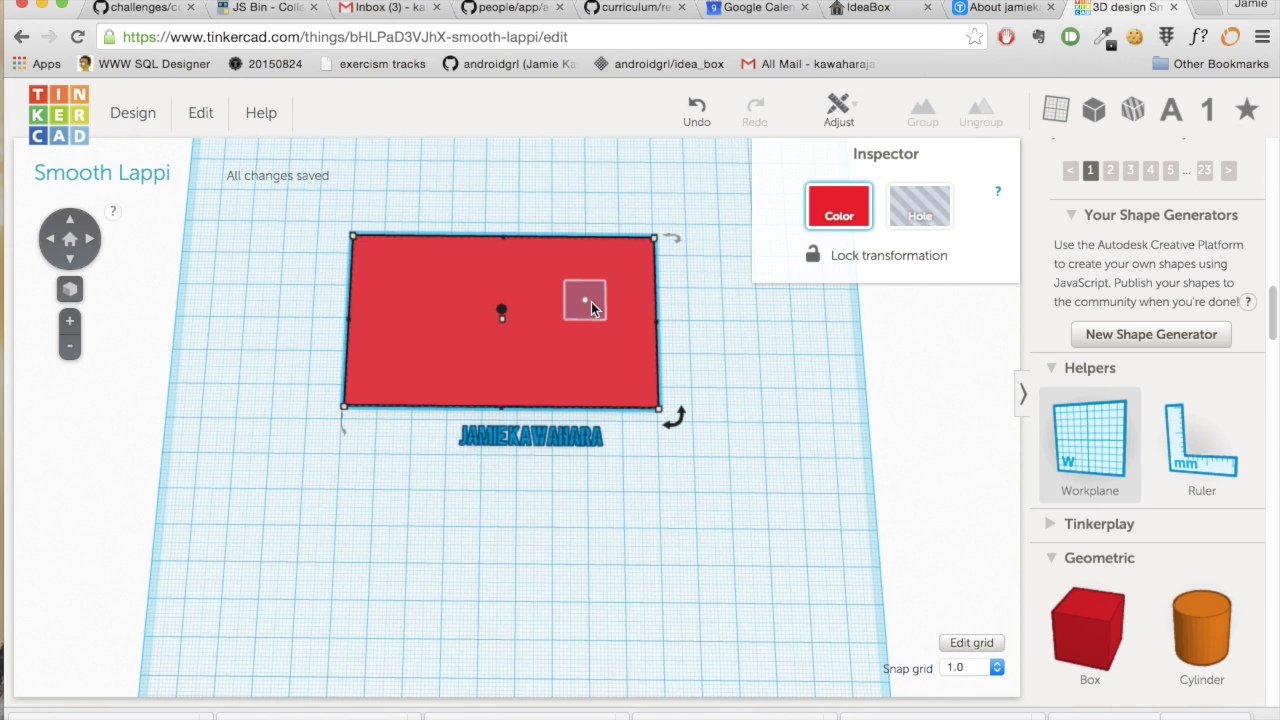
{"action": "left_click", "coordinate": [591, 308]}
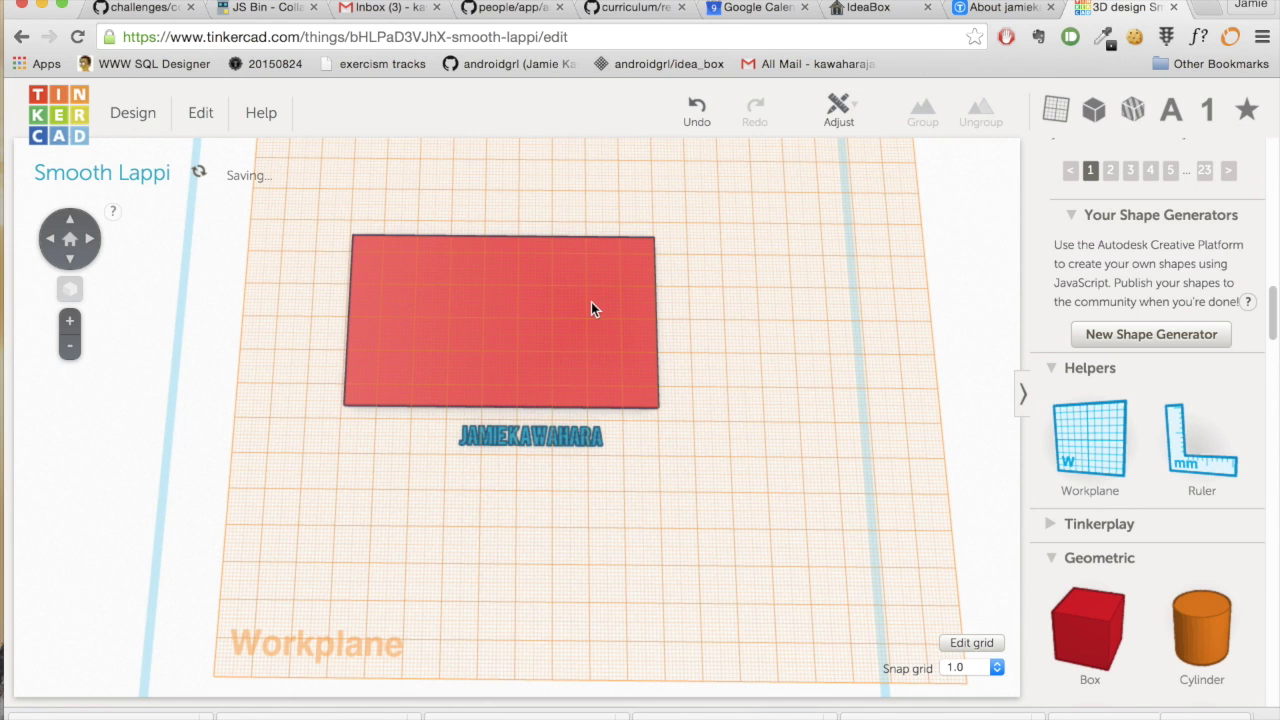
{"action": "left_click", "coordinate": [566, 434]}
{"action": "left_click_drag", "start_coordinate": [566, 435], "coordinate": [602, 268]}
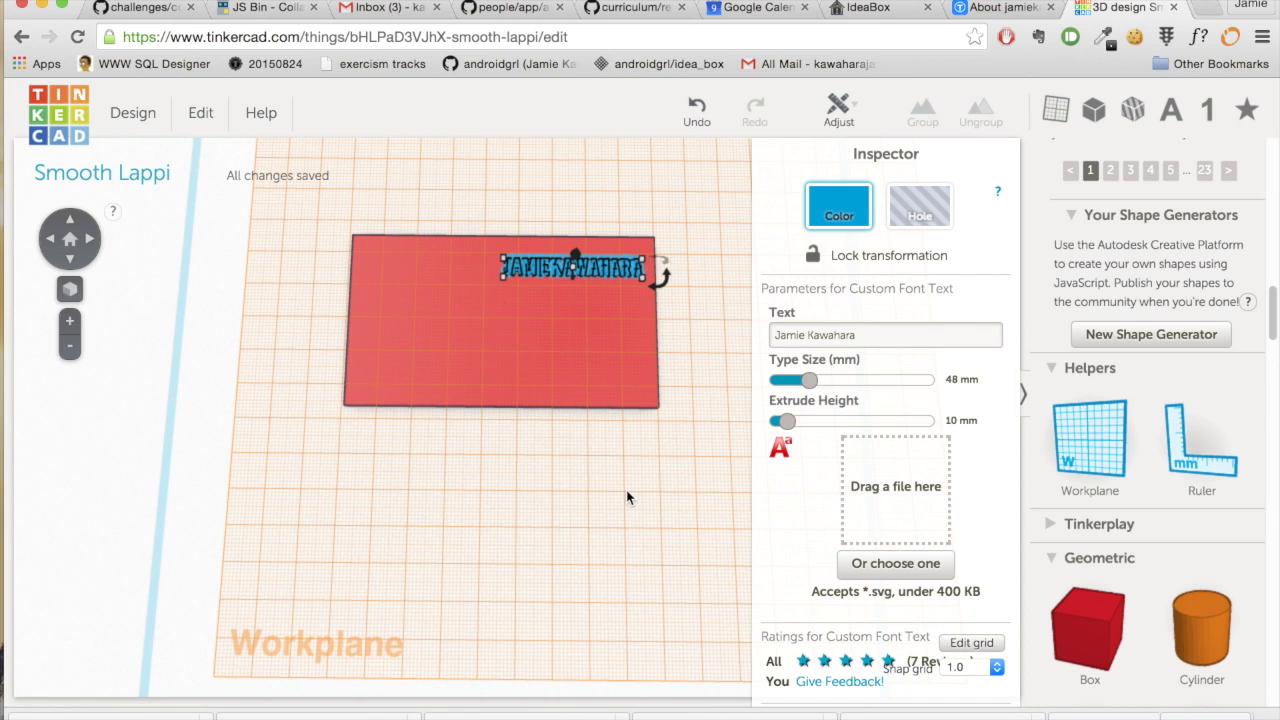
{"action": "scroll", "coordinate": [627, 491], "scroll_direction": "down", "scroll_amount": 4}
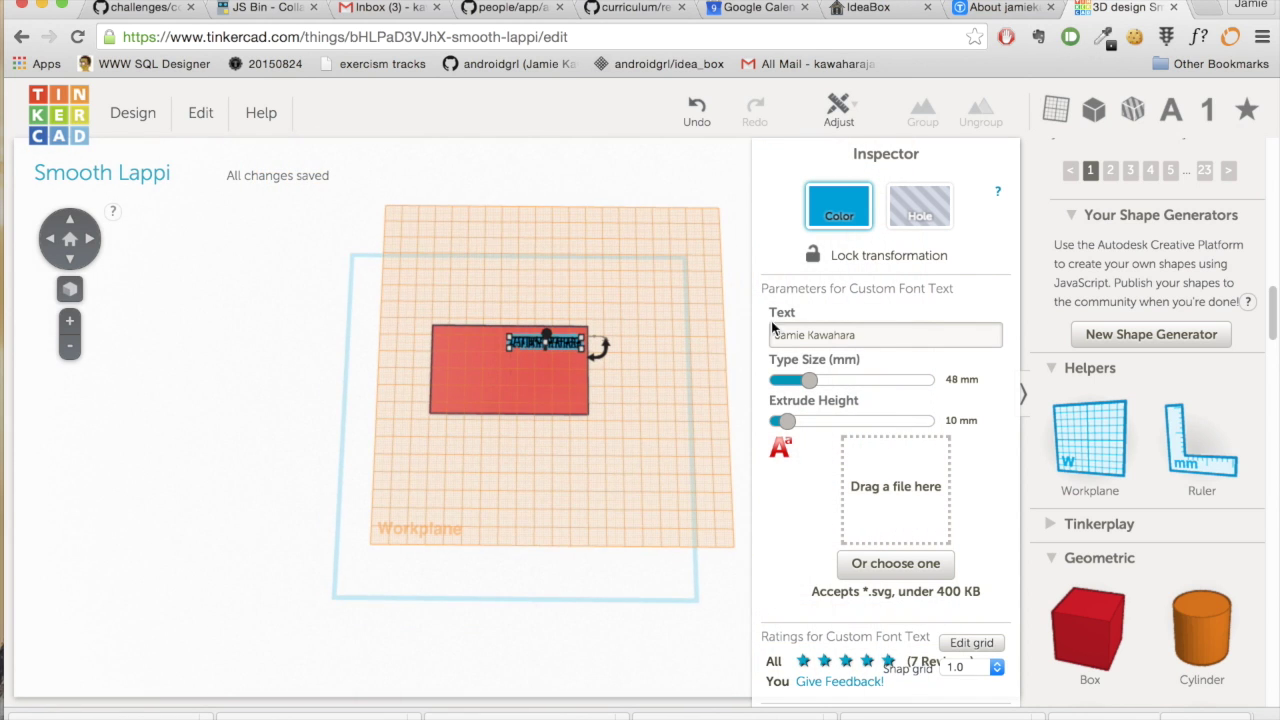
- Reset to the default workplane grid and move the red plate about 24 mm forward
{"action": "left_click", "coordinate": [630, 454]}
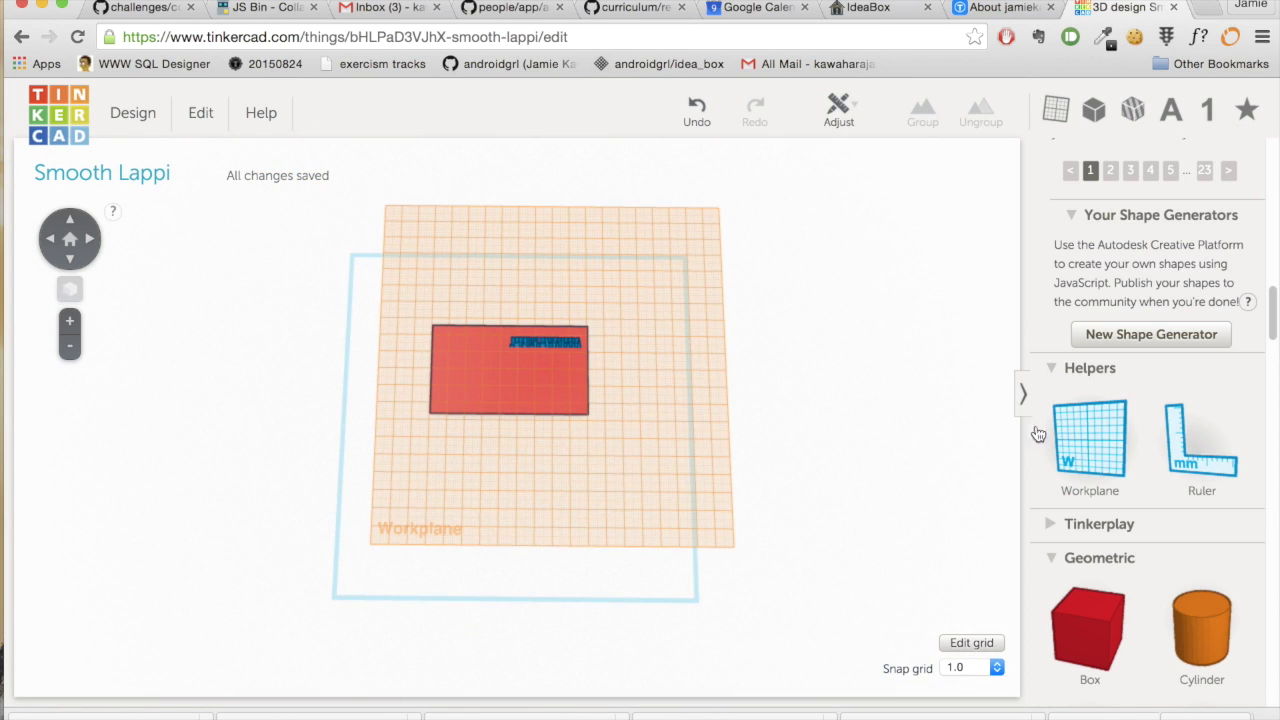
{"action": "left_click_drag", "start_coordinate": [1097, 434], "coordinate": [558, 578]}
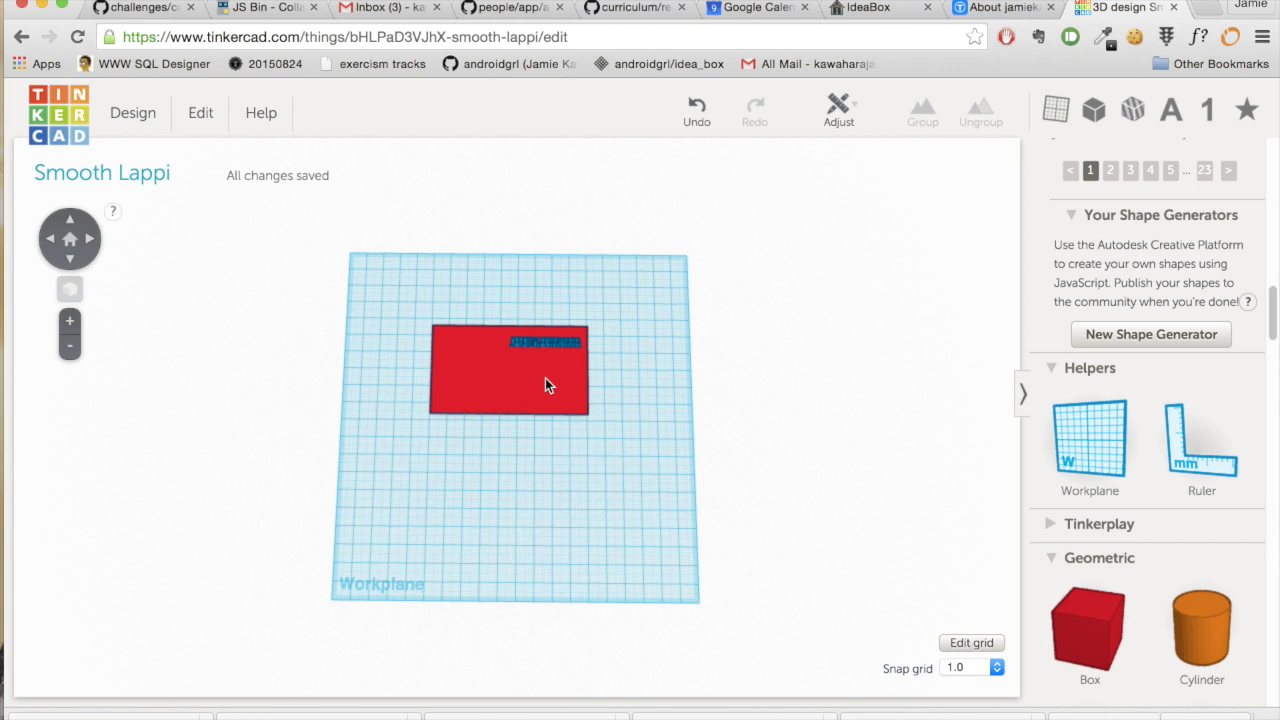
{"action": "scroll", "coordinate": [545, 378], "scroll_direction": "up", "scroll_amount": 5}
{"action": "scroll", "coordinate": [545, 386], "scroll_direction": "up", "scroll_amount": 2}
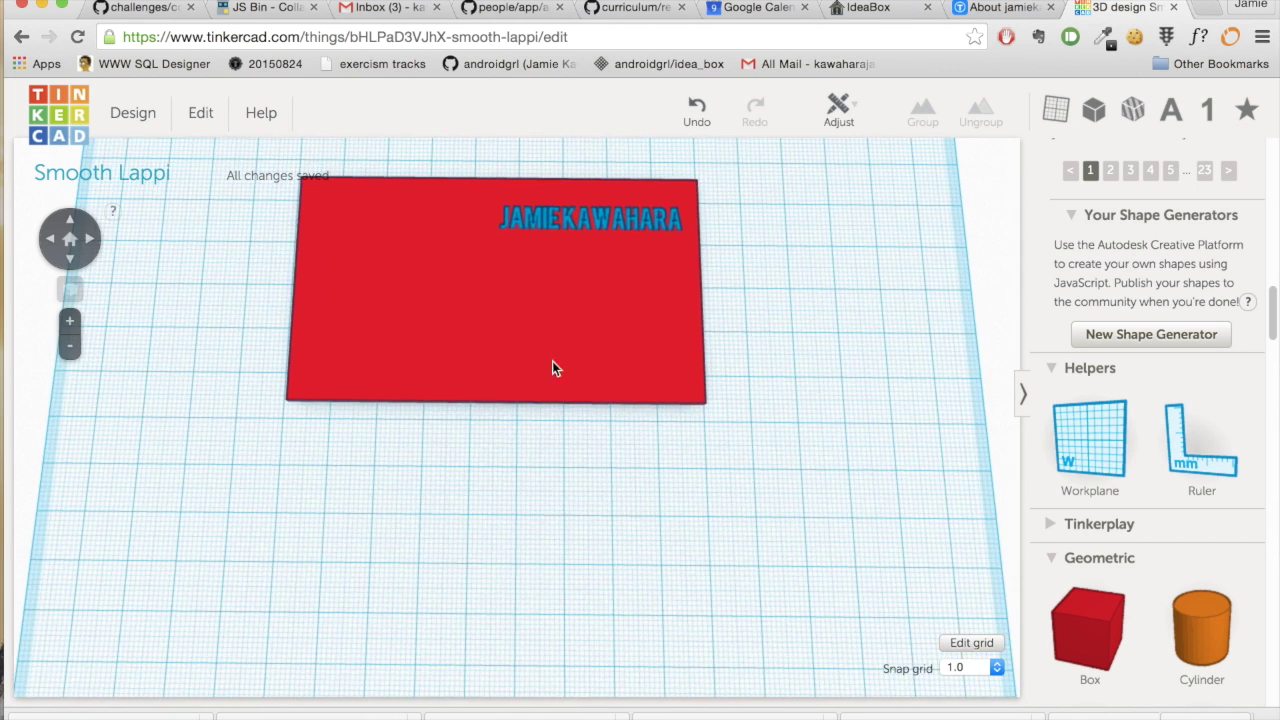
{"action": "left_click_drag", "start_coordinate": [548, 300], "coordinate": [566, 402]}
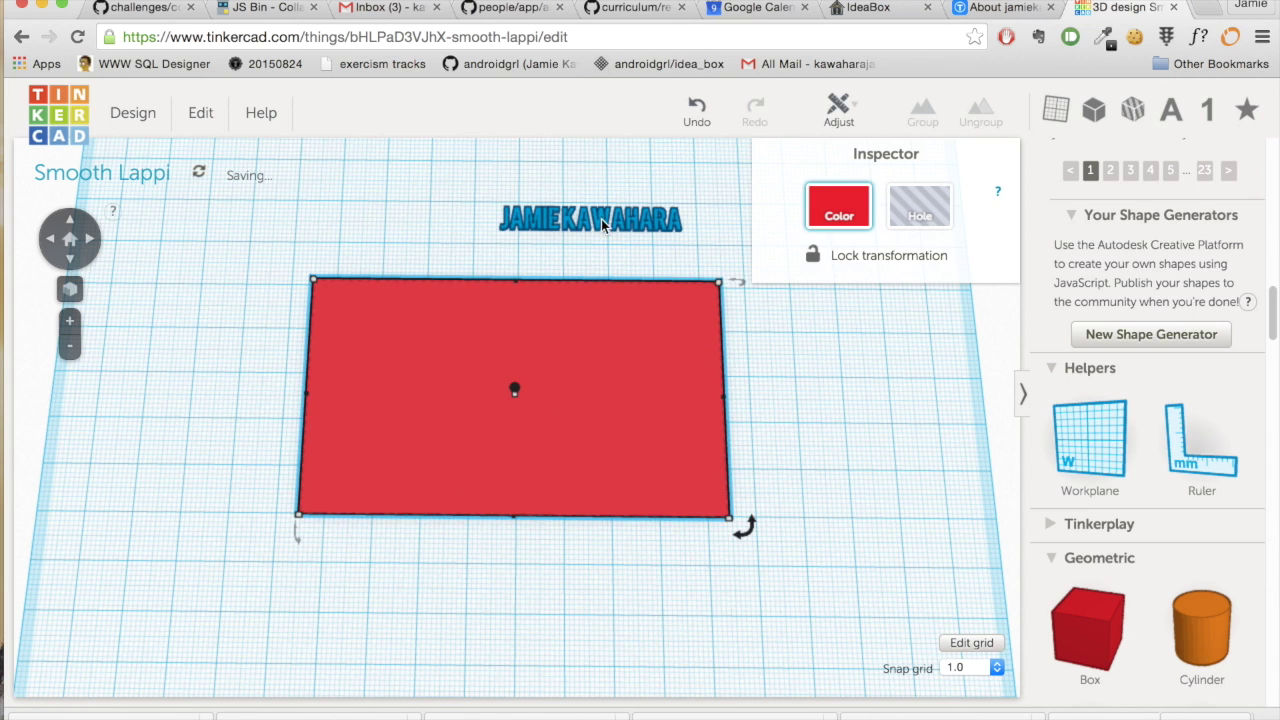
- Orbit and zoom around the plate to check the name text lies flat near its back edge
{"action": "left_click_drag", "start_coordinate": [597, 221], "coordinate": [612, 330]}
{"action": "scroll", "coordinate": [590, 452], "scroll_direction": "up", "scroll_amount": 5}
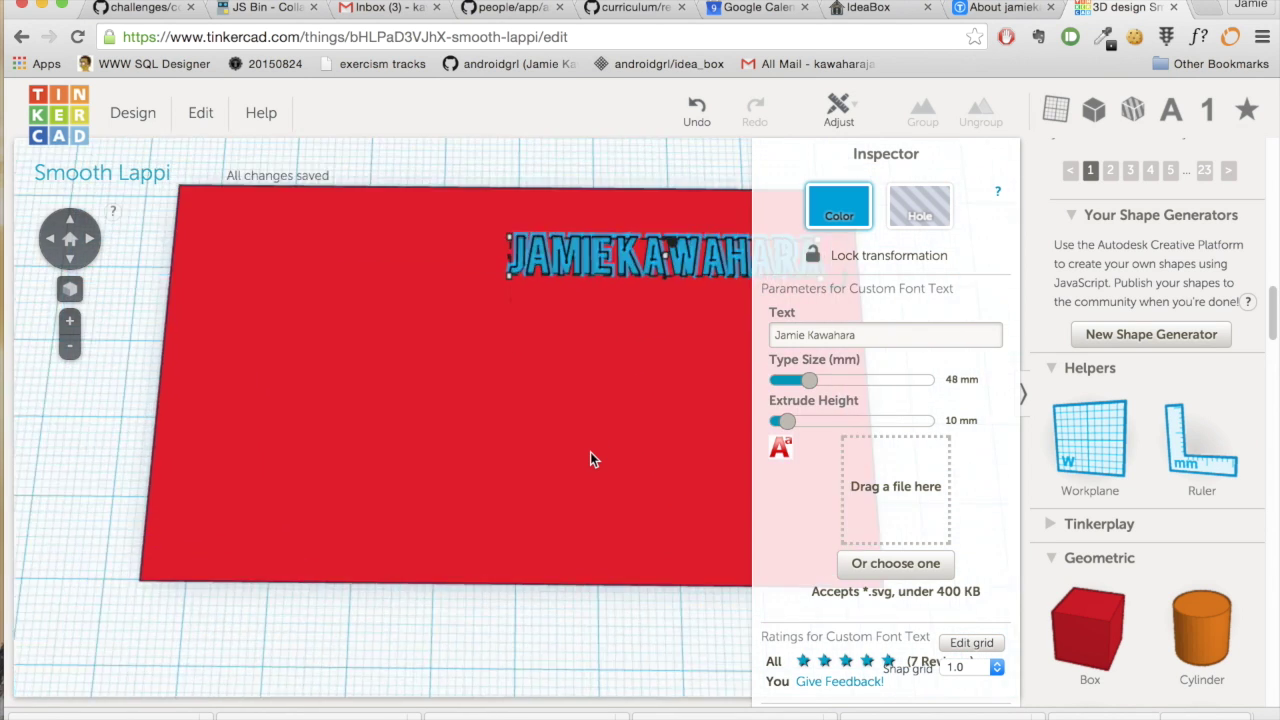
{"action": "scroll", "coordinate": [574, 449], "scroll_direction": "down", "scroll_amount": 4}
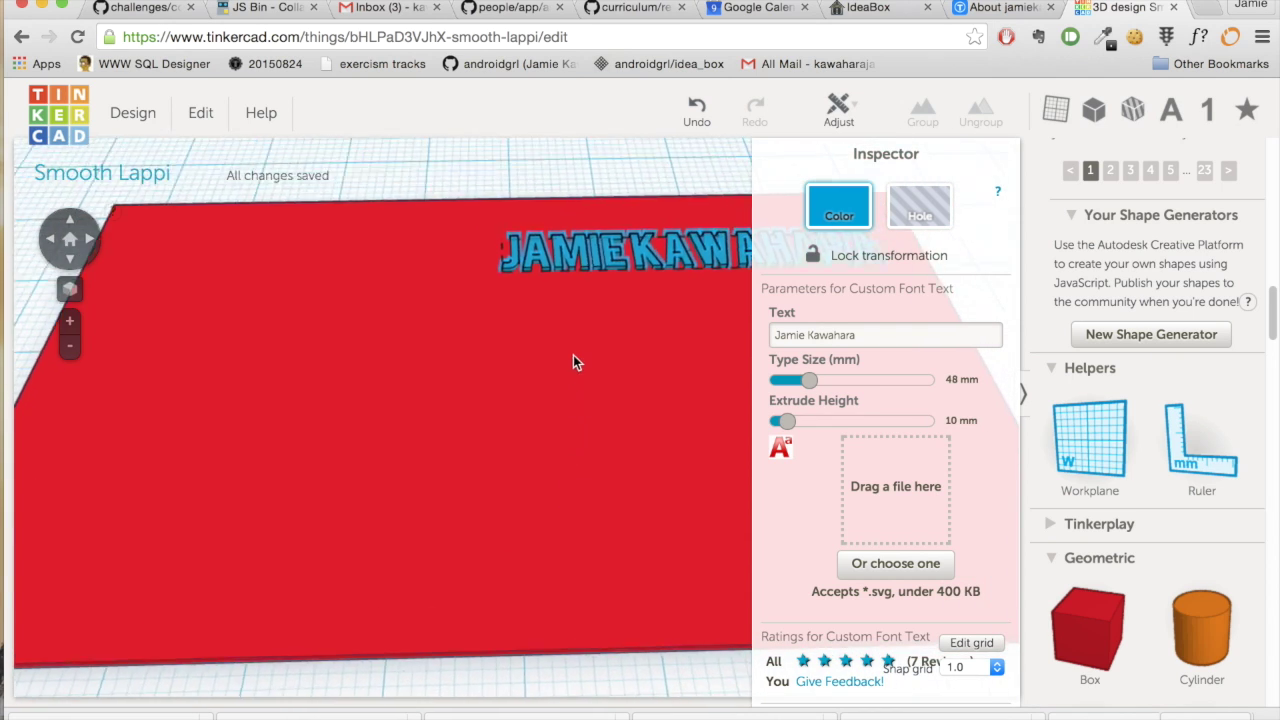
{"action": "right_click_drag", "start_coordinate": [567, 332], "coordinate": [757, 400]}
{"action": "scroll", "coordinate": [553, 454], "scroll_direction": "up", "scroll_amount": 5}
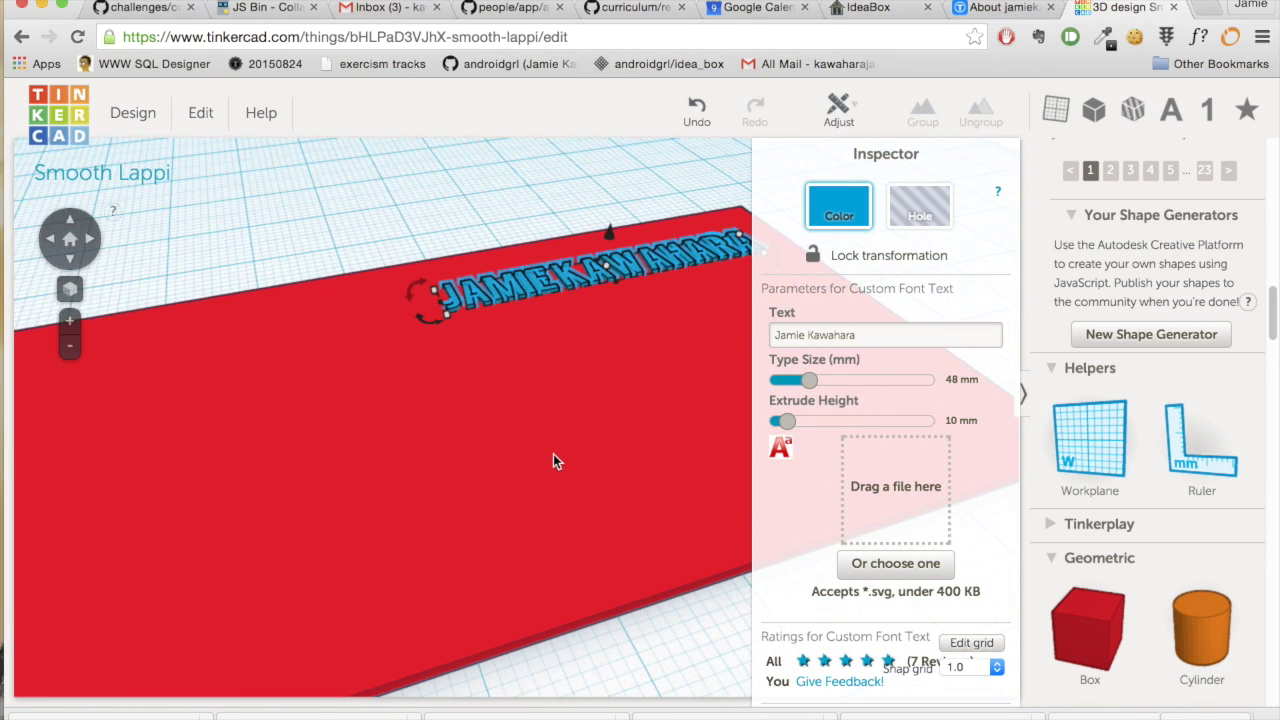
{"action": "scroll", "coordinate": [550, 453], "scroll_direction": "down", "scroll_amount": 4}
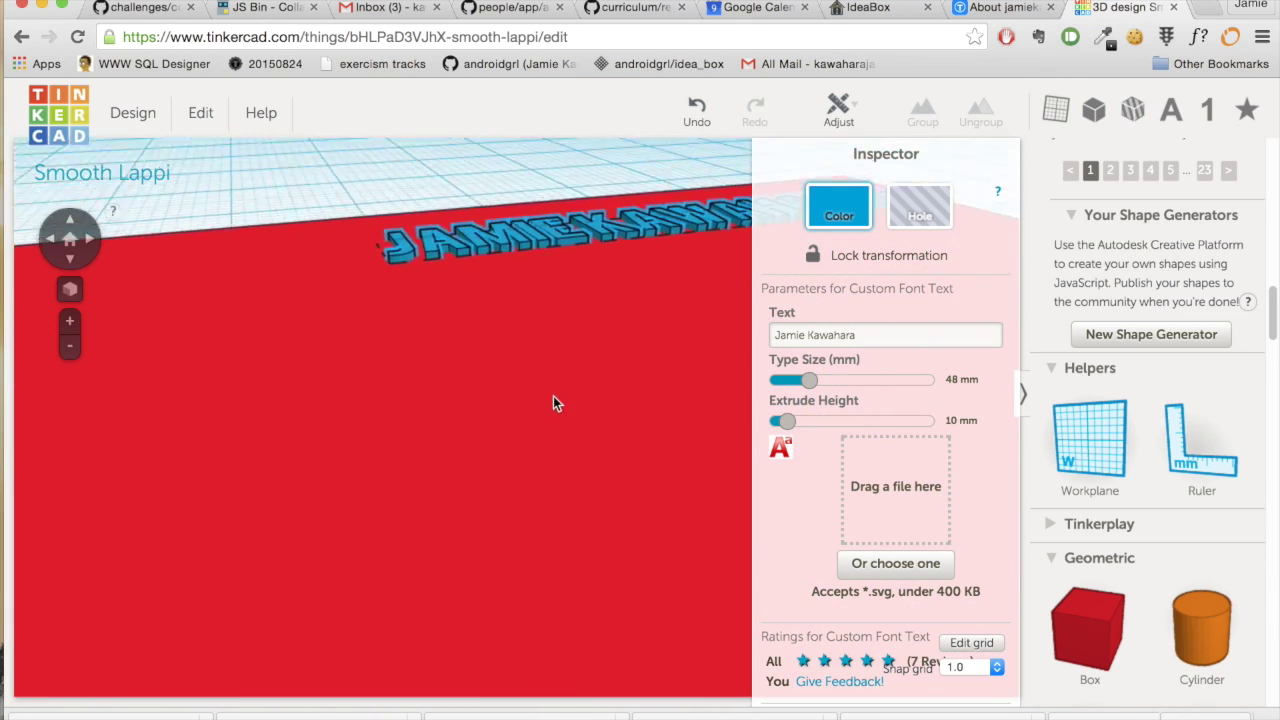
{"action": "right_click_drag", "start_coordinate": [559, 505], "coordinate": [512, 628]}
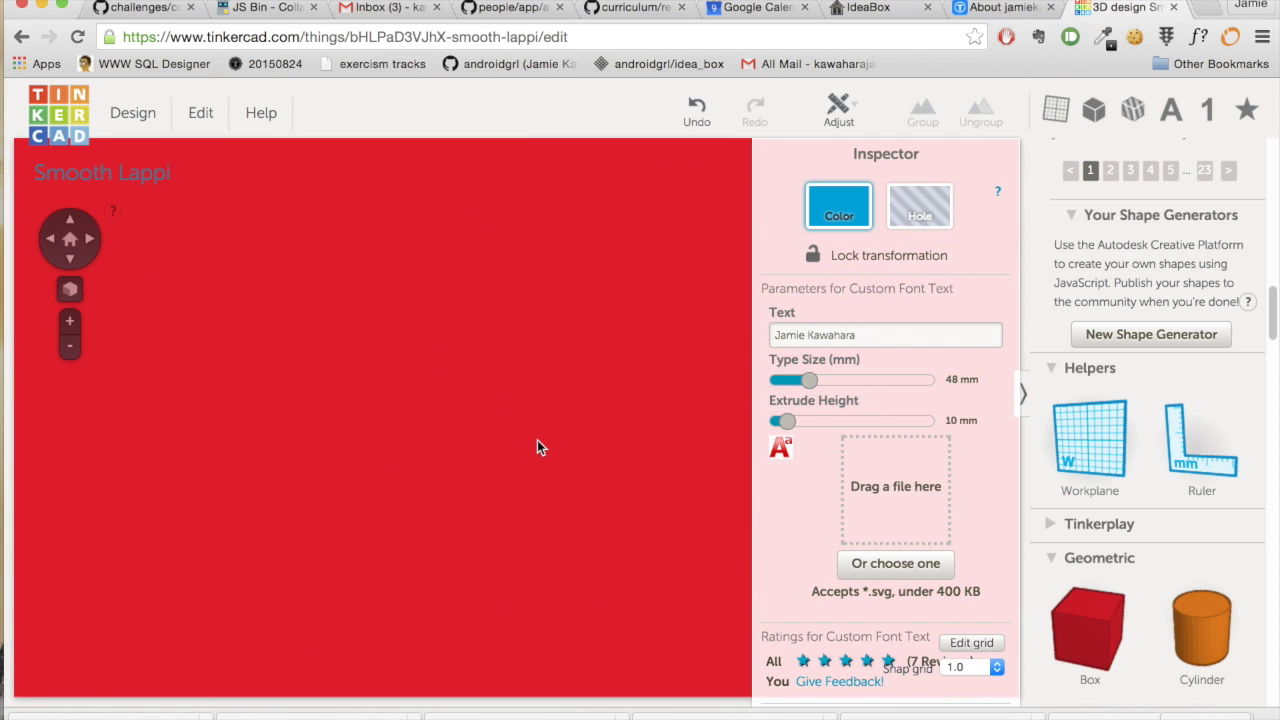
{"action": "scroll", "coordinate": [538, 440], "scroll_direction": "down", "scroll_amount": 10}
{"action": "scroll", "coordinate": [538, 440], "scroll_direction": "up", "scroll_amount": 5}
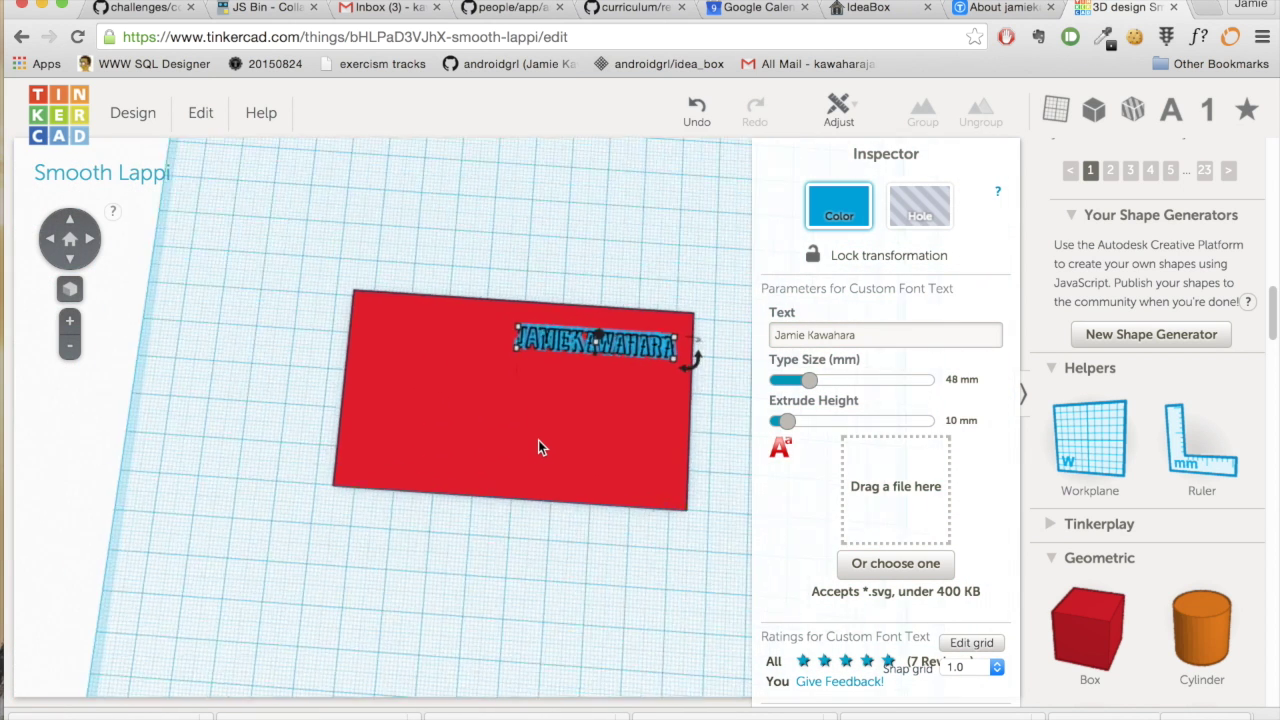
{"action": "right_click_drag", "start_coordinate": [538, 440], "coordinate": [492, 627]}
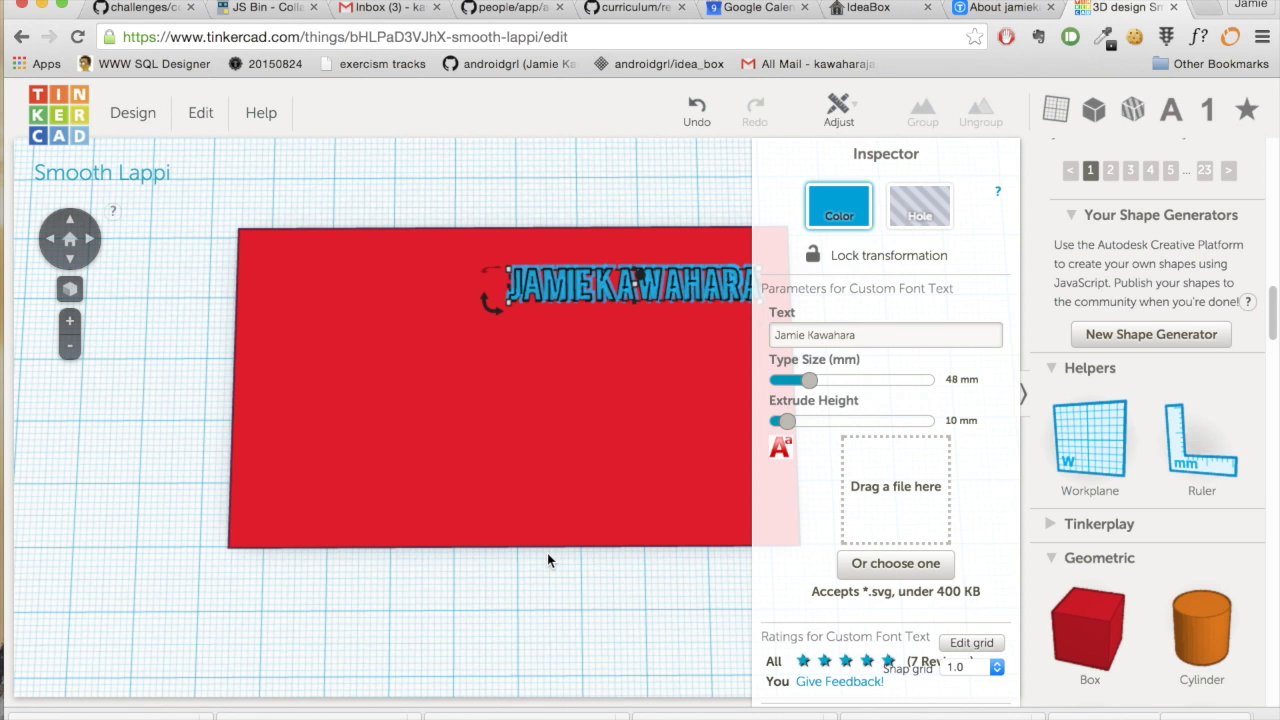
{"action": "scroll", "coordinate": [547, 560], "scroll_direction": "down", "scroll_amount": 2}
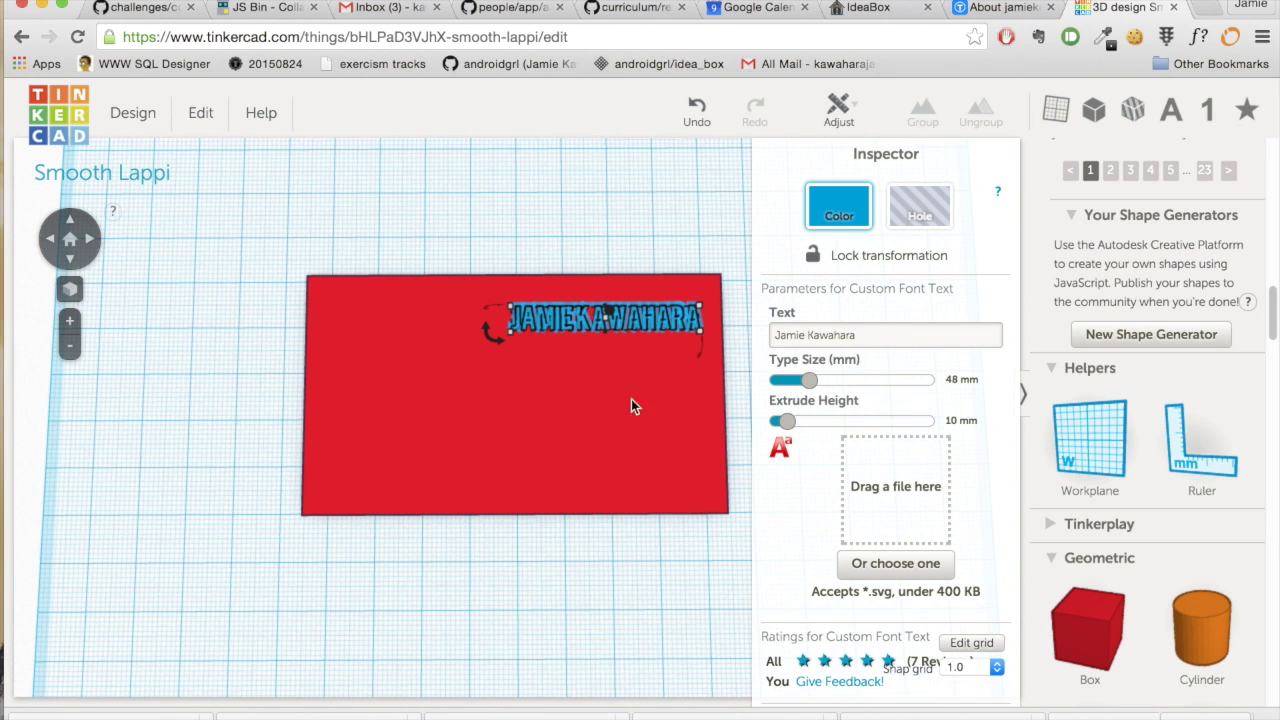
- Copy the name text and paste it four times using the Edit menu
{"action": "left_click", "coordinate": [190, 118]}
{"action": "left_click", "coordinate": [200, 150]}
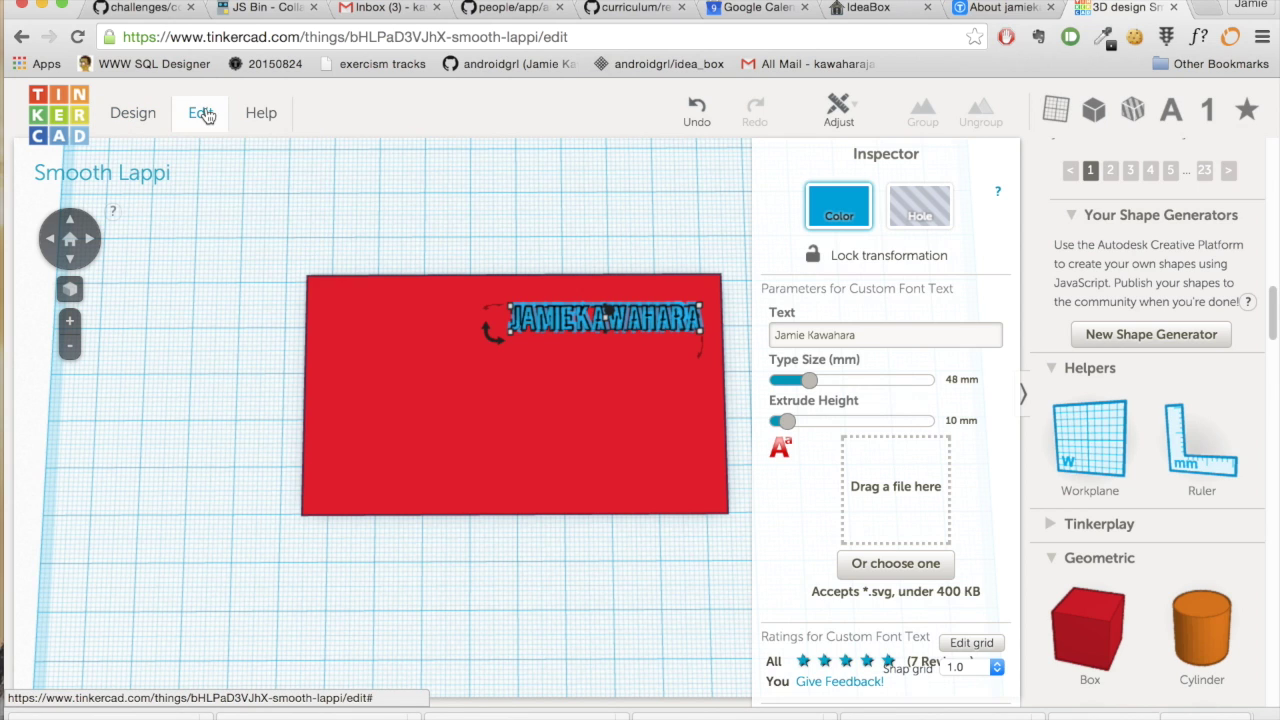
{"action": "left_click", "coordinate": [203, 115]}
{"action": "left_click", "coordinate": [206, 174]}
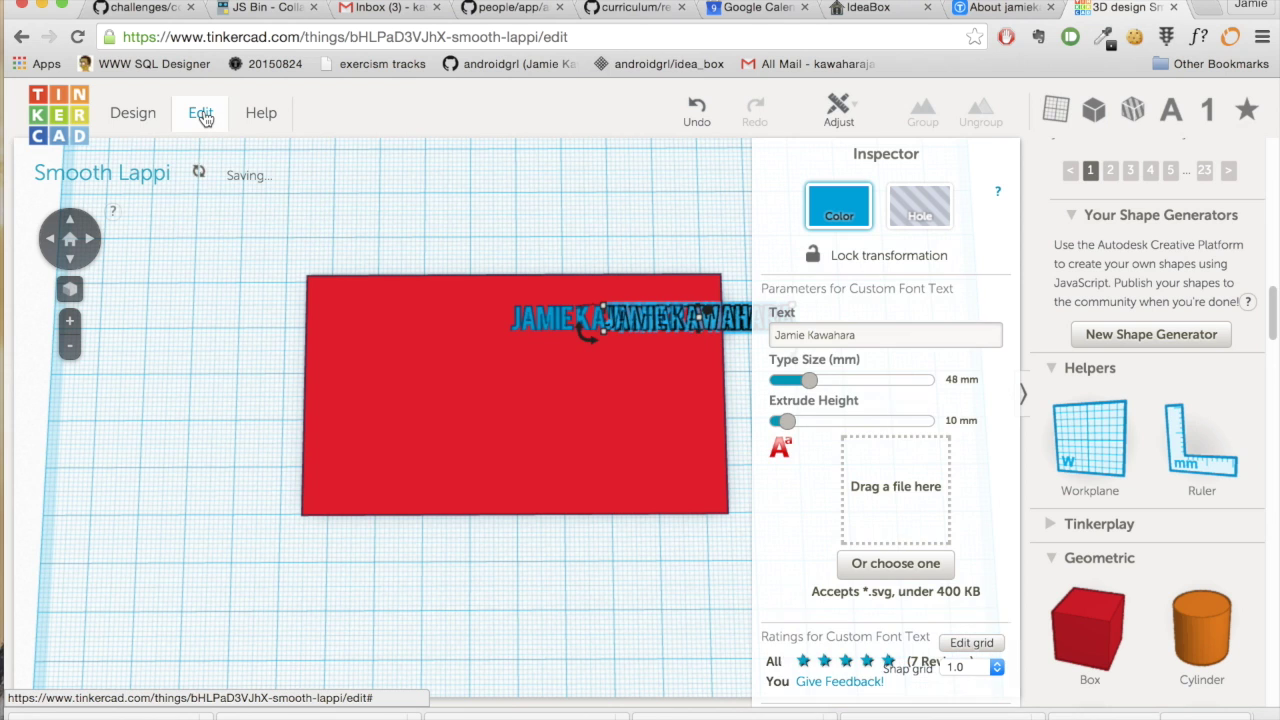
{"action": "left_click", "coordinate": [203, 117]}
{"action": "left_click", "coordinate": [202, 142]}
{"action": "left_click", "coordinate": [200, 114]}
{"action": "left_click", "coordinate": [206, 176]}
{"action": "left_click", "coordinate": [200, 118]}
{"action": "left_click", "coordinate": [201, 144]}
{"action": "left_click", "coordinate": [203, 117]}
{"action": "left_click", "coordinate": [203, 174]}
{"action": "left_click", "coordinate": [203, 116]}
{"action": "left_click", "coordinate": [206, 148]}
{"action": "left_click", "coordinate": [203, 116]}
{"action": "left_click", "coordinate": [205, 172]}
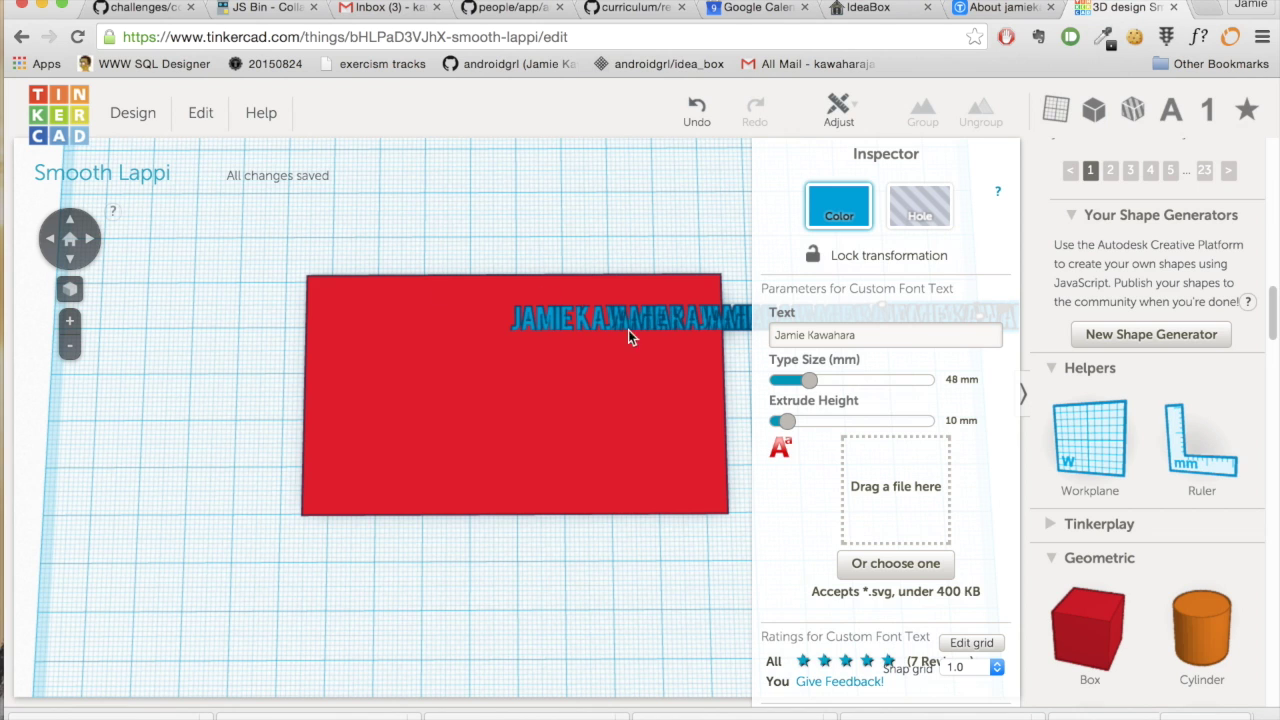
- Arrange the five name copies in stacked rows across the red plate's right half
{"action": "left_click_drag", "start_coordinate": [647, 317], "coordinate": [662, 364]}
{"action": "left_click_drag", "start_coordinate": [674, 319], "coordinate": [579, 320]}
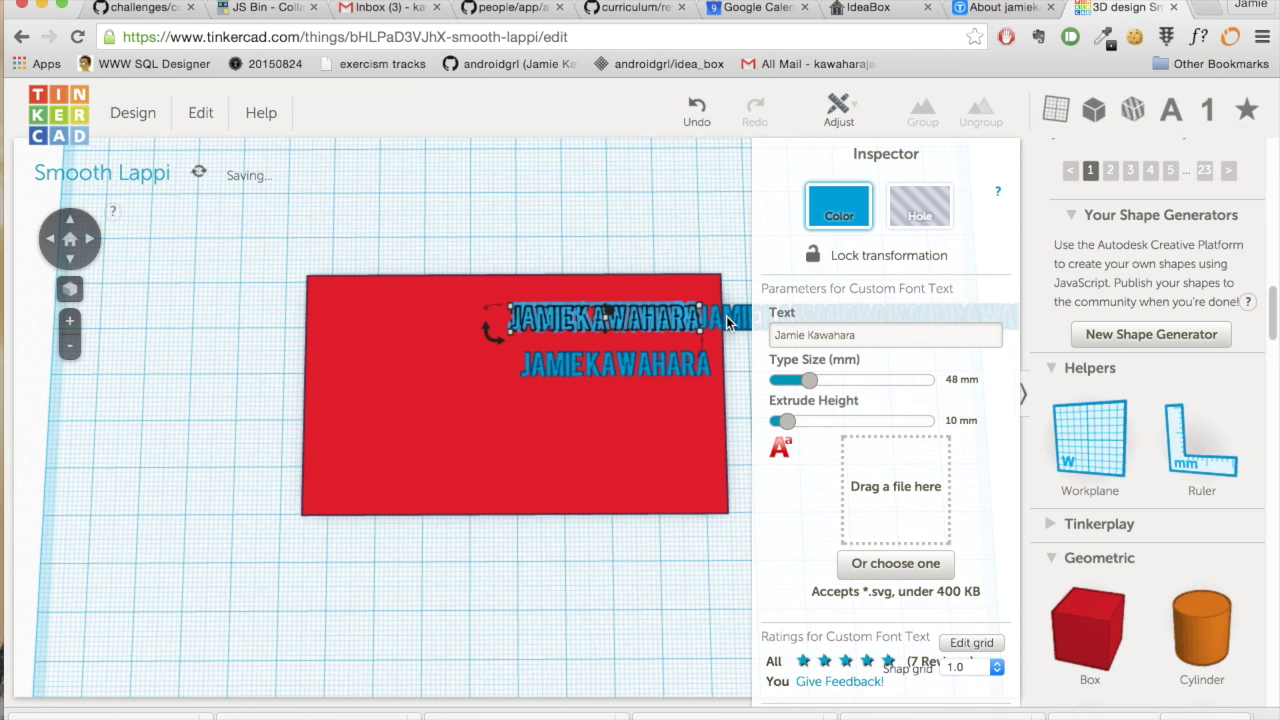
{"action": "left_click_drag", "start_coordinate": [726, 317], "coordinate": [524, 417]}
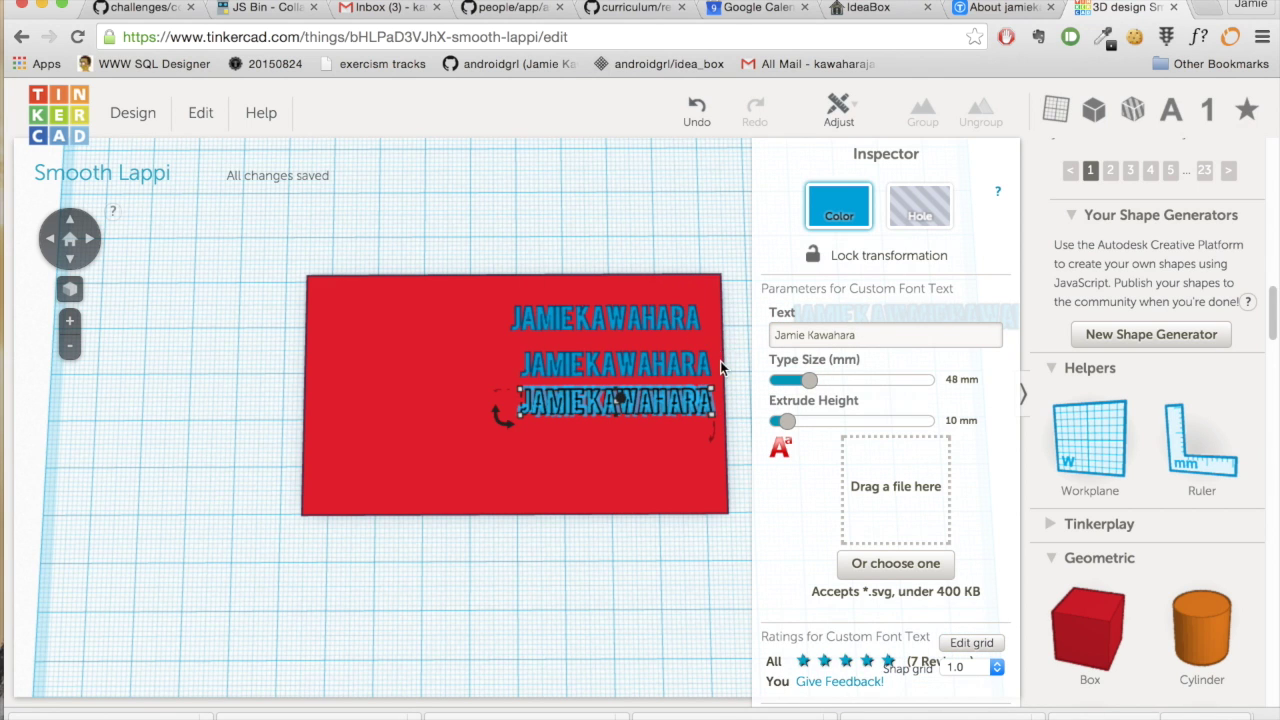
{"action": "scroll", "coordinate": [720, 361], "scroll_direction": "down", "scroll_amount": 3}
{"action": "left_click_drag", "start_coordinate": [711, 358], "coordinate": [605, 416]}
{"action": "left_click_drag", "start_coordinate": [549, 440], "coordinate": [557, 425]}
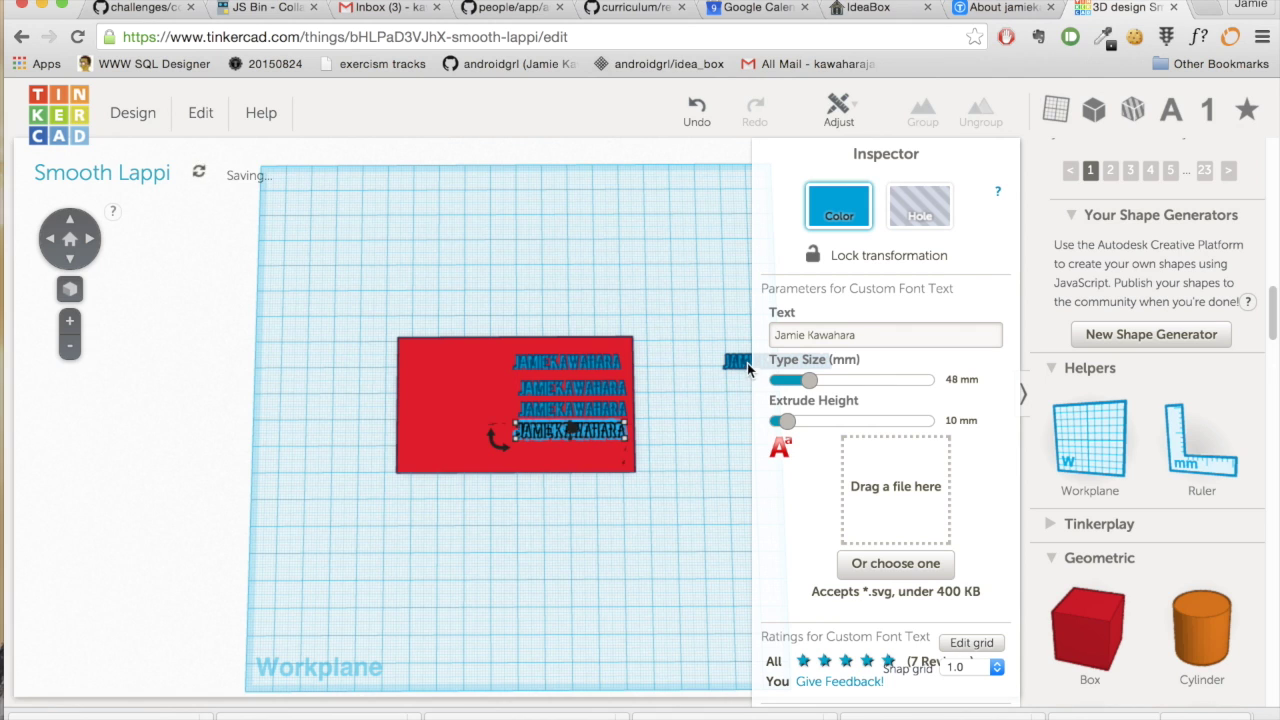
{"action": "left_click_drag", "start_coordinate": [744, 361], "coordinate": [531, 451]}
{"action": "scroll", "coordinate": [701, 451], "scroll_direction": "up", "scroll_amount": 5}
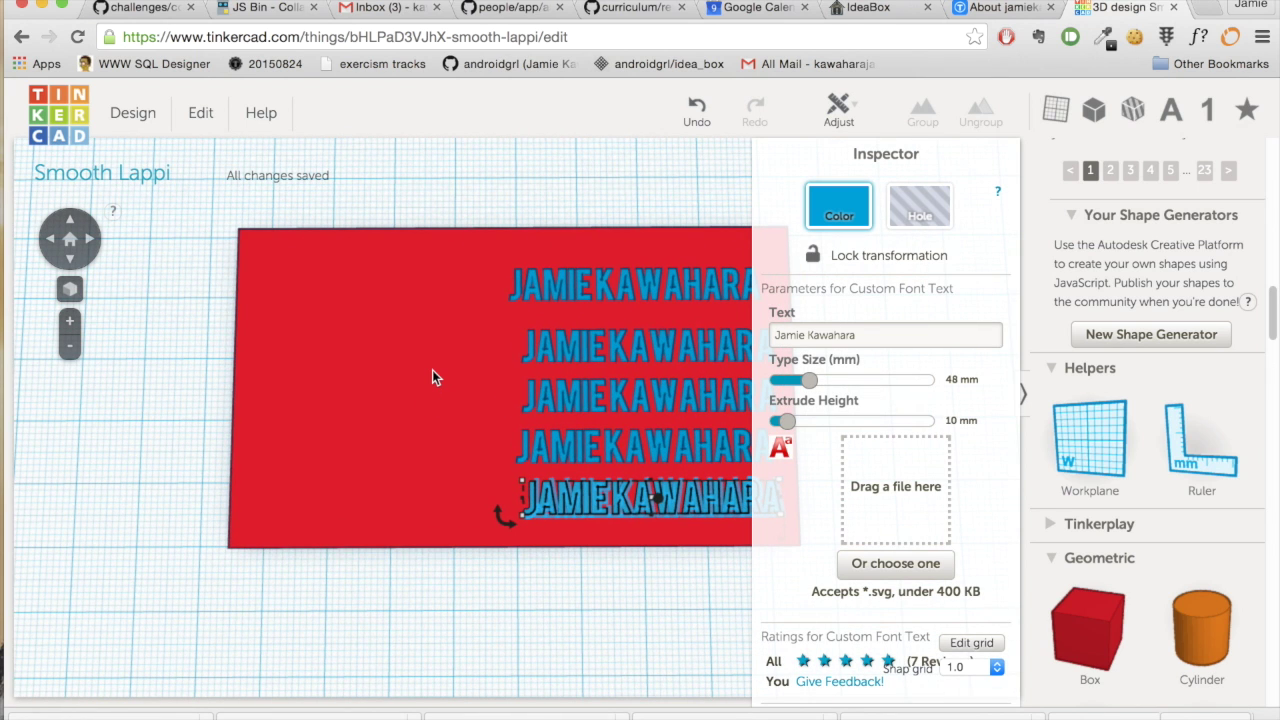
{"action": "scroll", "coordinate": [432, 387], "scroll_direction": "down", "scroll_amount": 2}
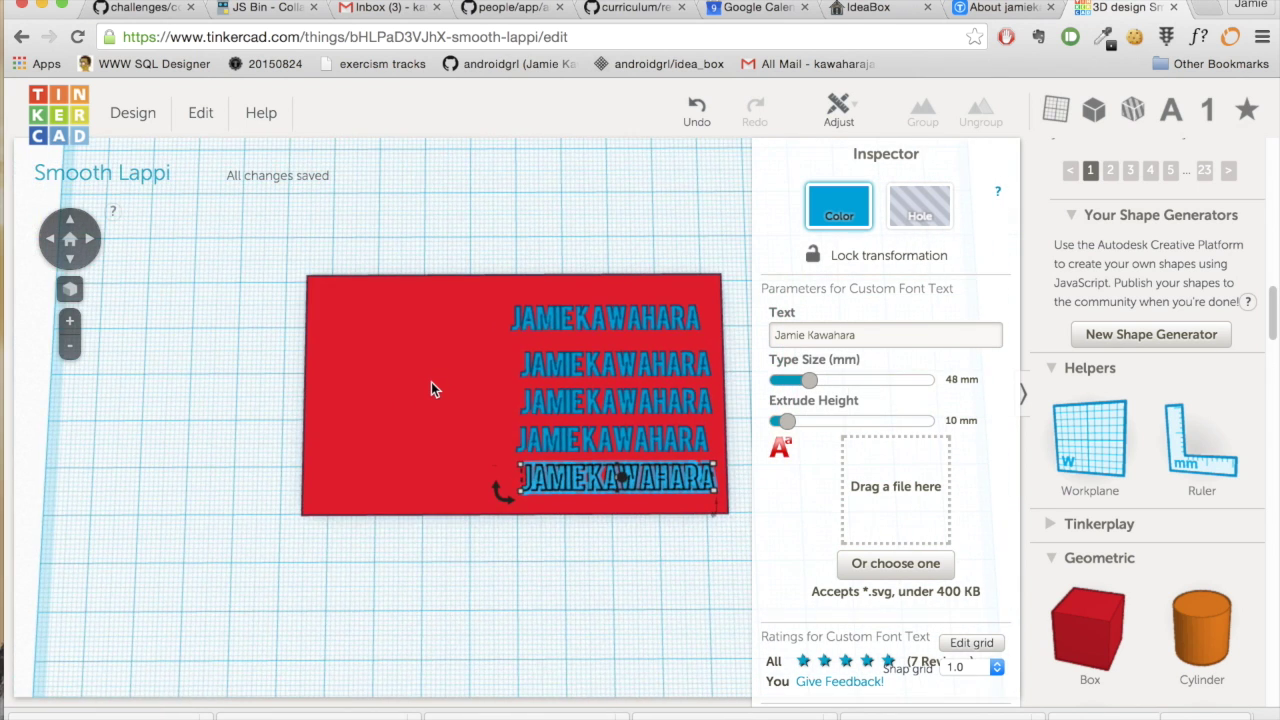
{"action": "left_click", "coordinate": [633, 366]}
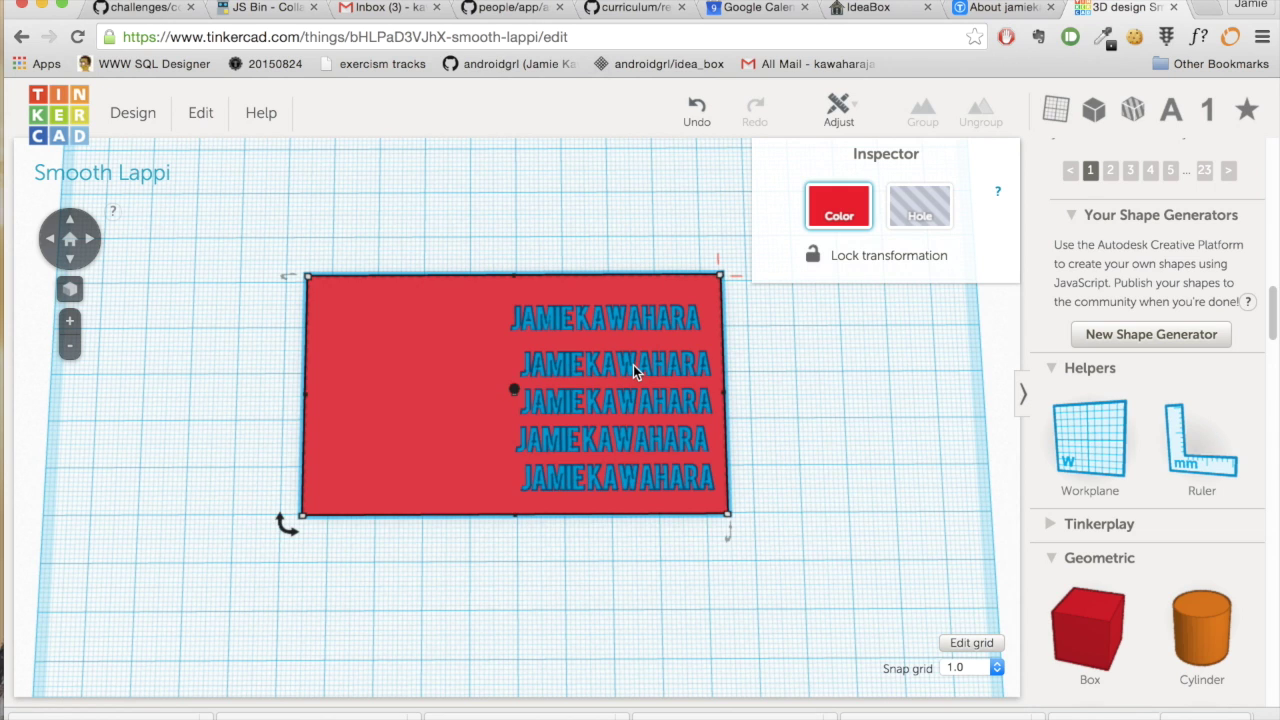
- Replace the second line's text with a social handle and the third line's with a phone number
{"action": "left_click", "coordinate": [631, 367]}
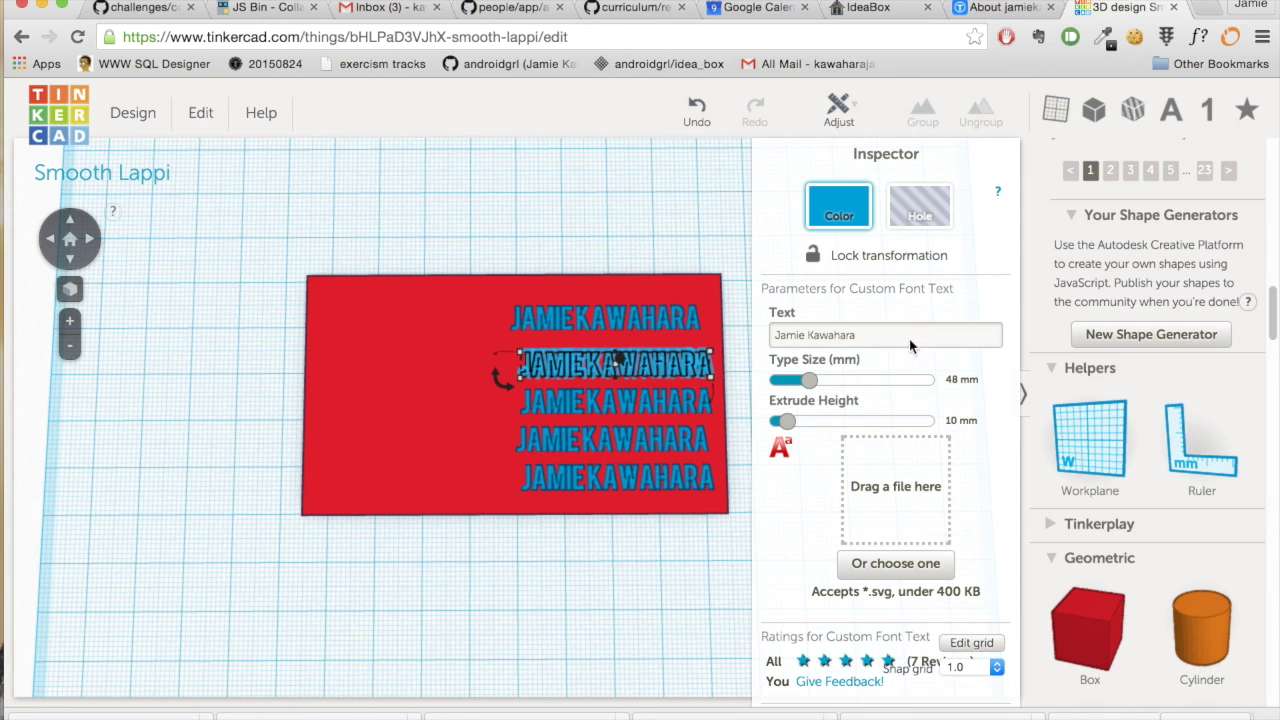
{"action": "left_click_drag", "start_coordinate": [846, 337], "coordinate": [762, 340]}
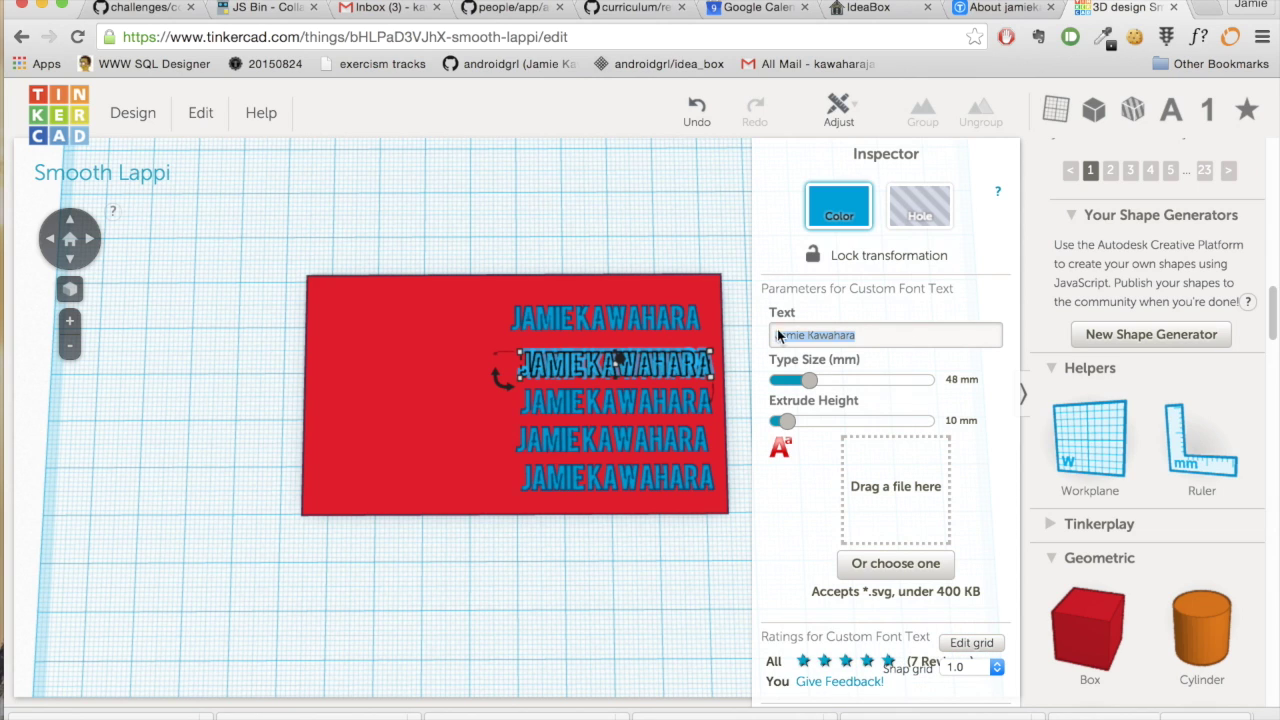
{"action": "type", "text": "@"}
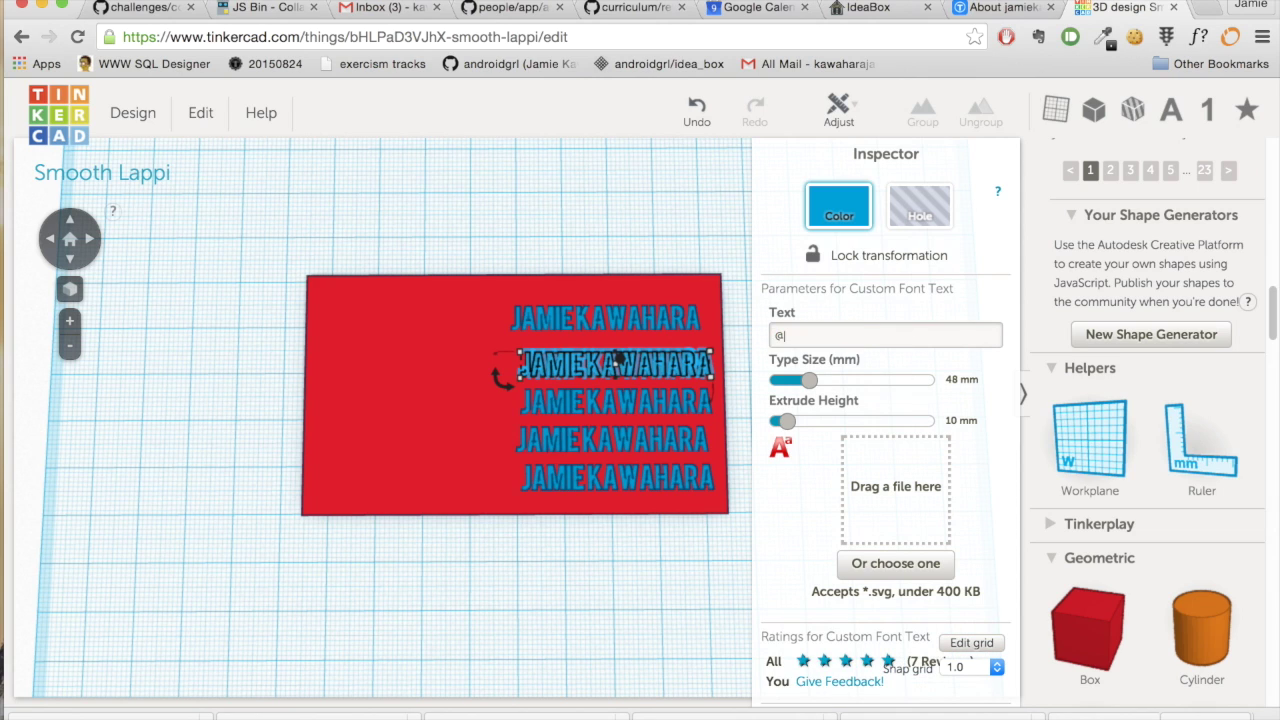
{"action": "type", "text": "androidgrl"}
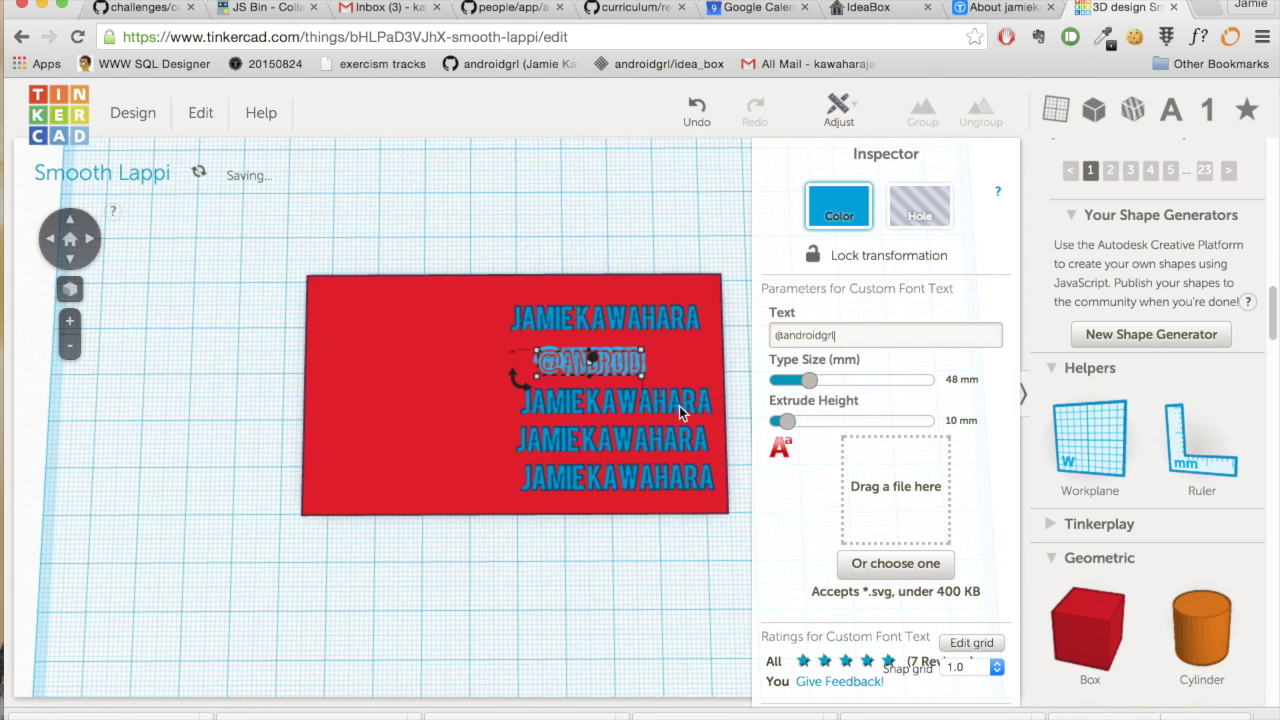
{"action": "left_click", "coordinate": [678, 406]}
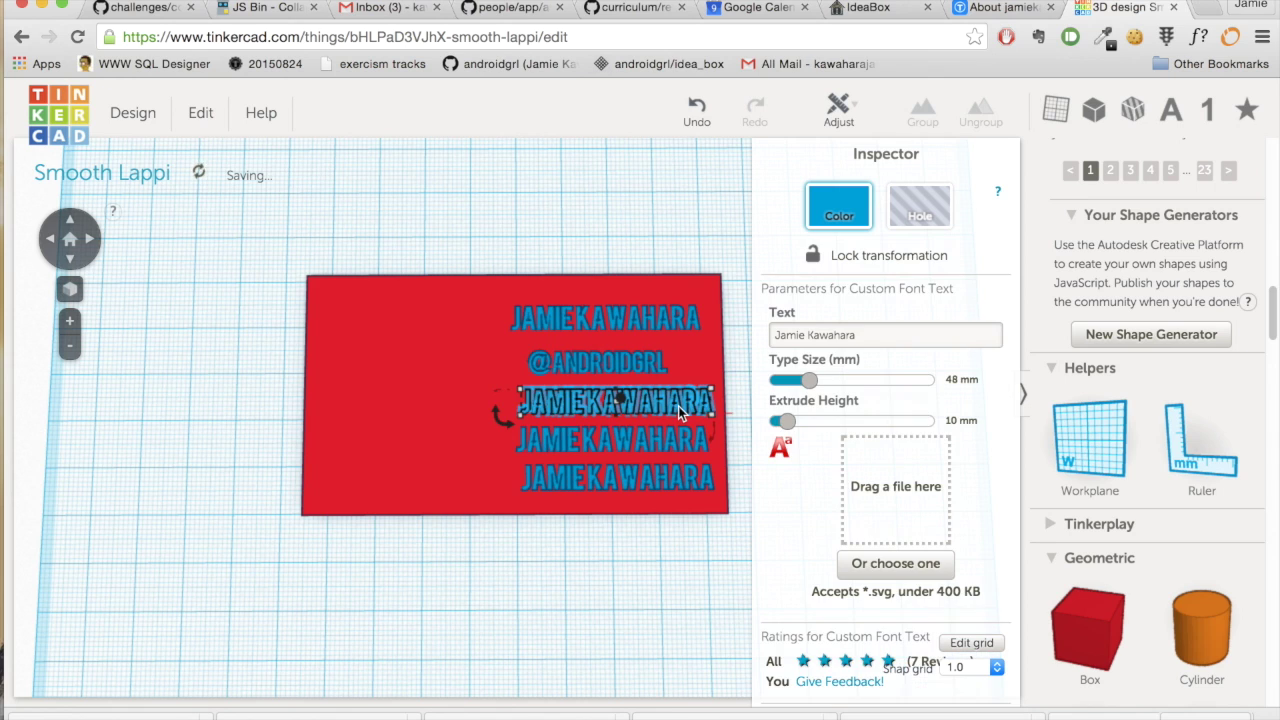
{"action": "left_click_drag", "start_coordinate": [857, 335], "coordinate": [766, 335]}
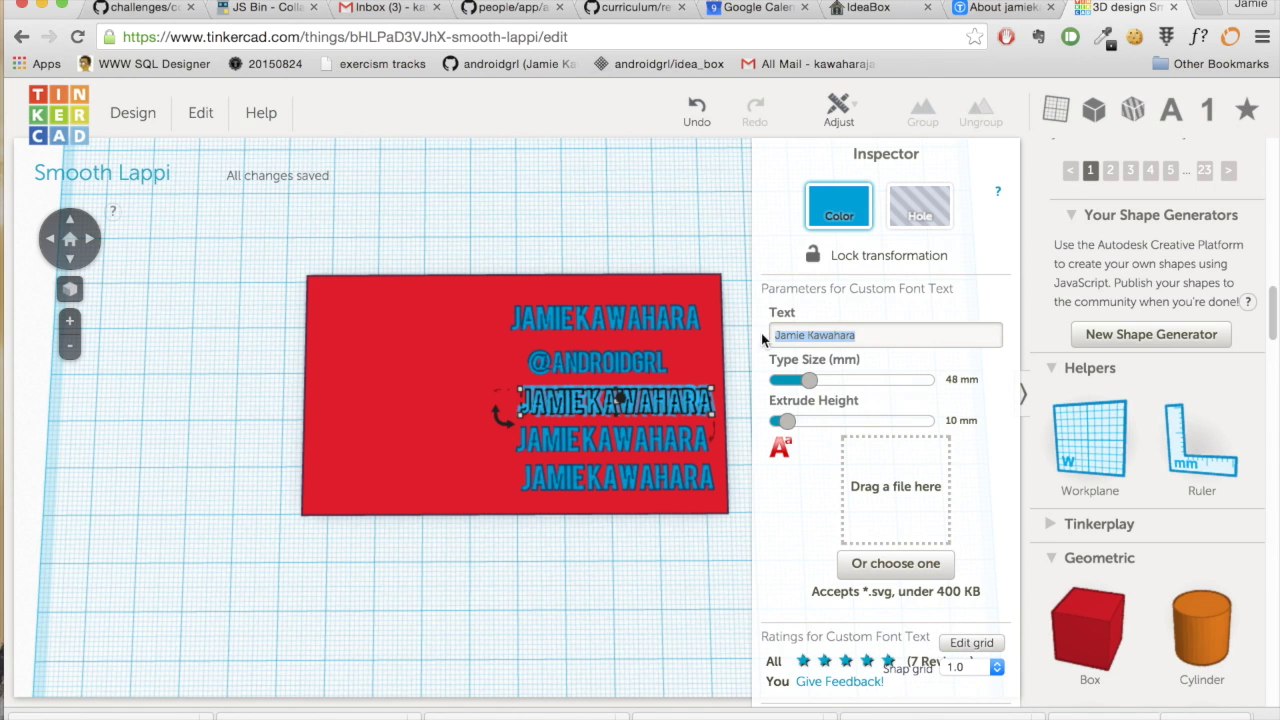
{"action": "type", "text": "123"}
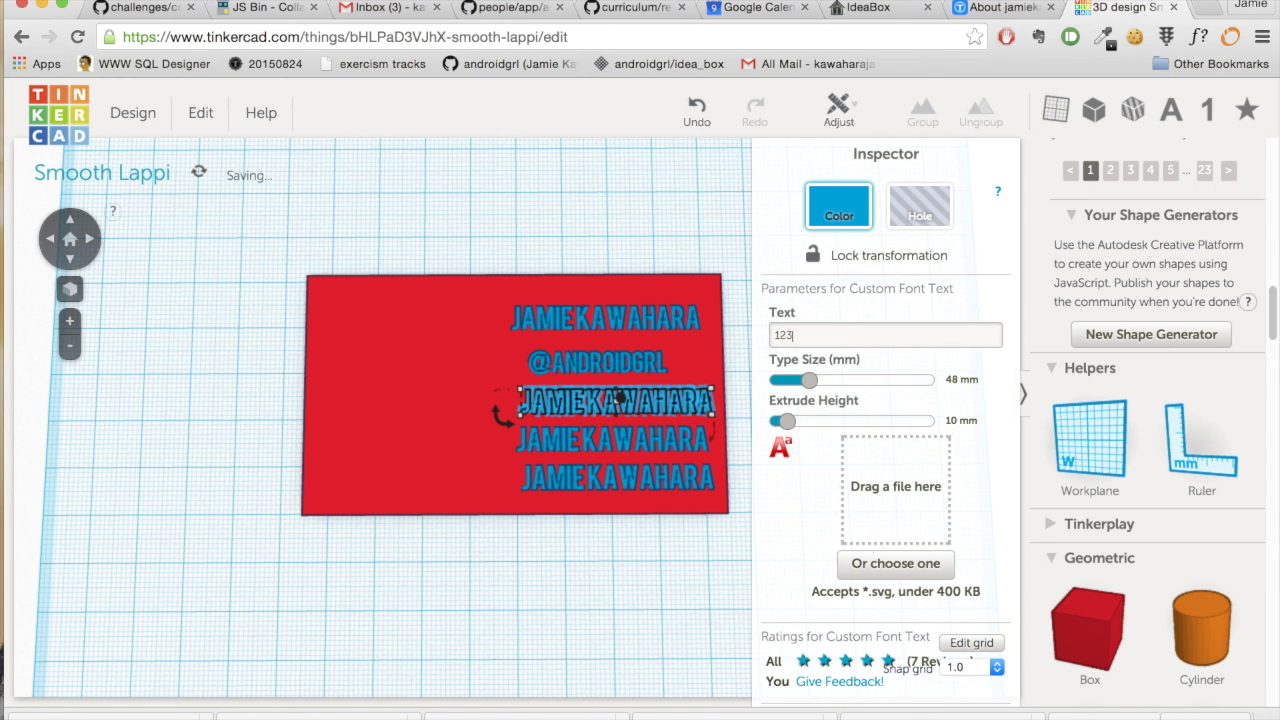
{"action": "type", "text": " 456 7891"}
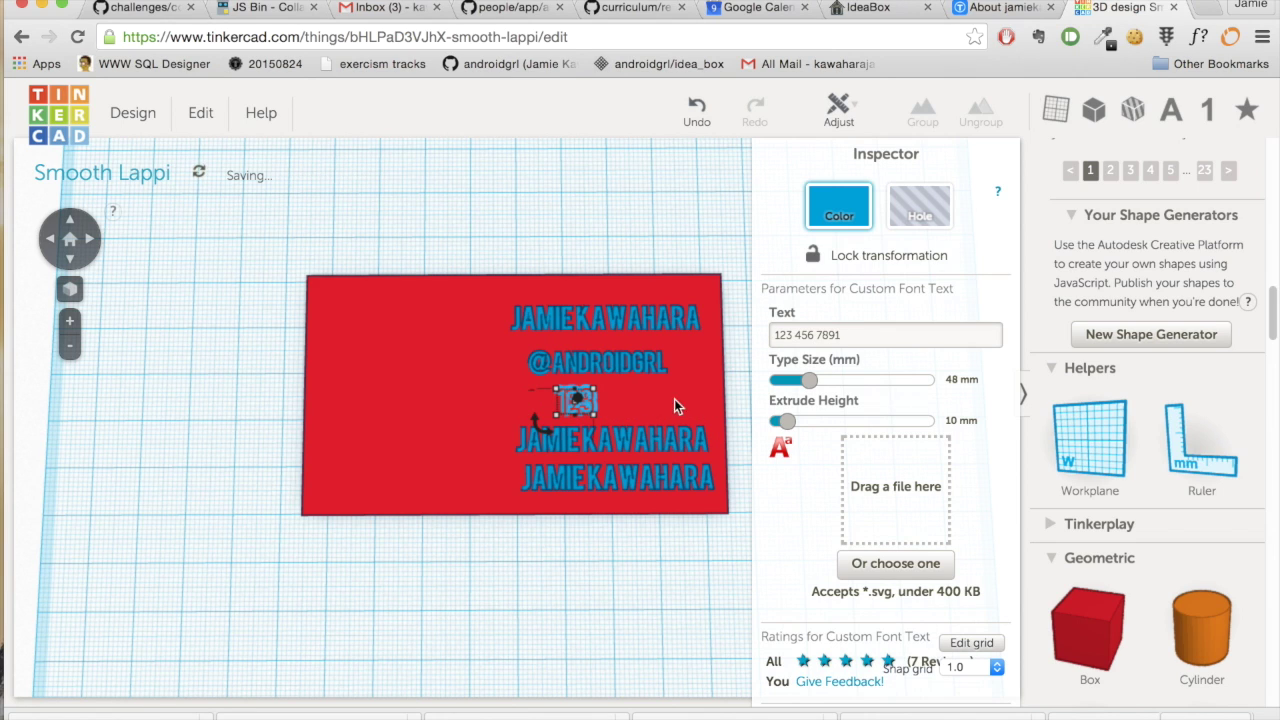
- Change the fourth line to 'Software Developer' and the bottom line to an e-mail address
{"action": "left_click", "coordinate": [630, 442]}
{"action": "left_click", "coordinate": [626, 446]}
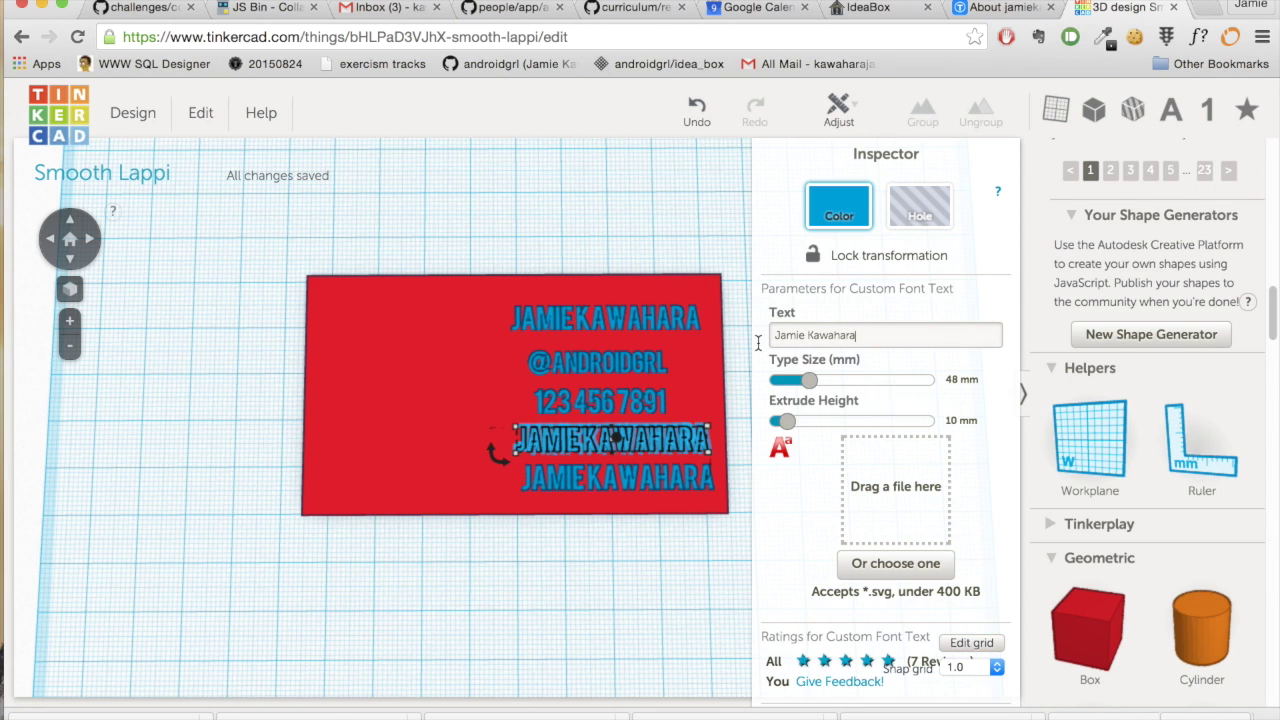
{"action": "left_click_drag", "start_coordinate": [858, 337], "coordinate": [757, 337]}
{"action": "type", "text": "Software Developer"}
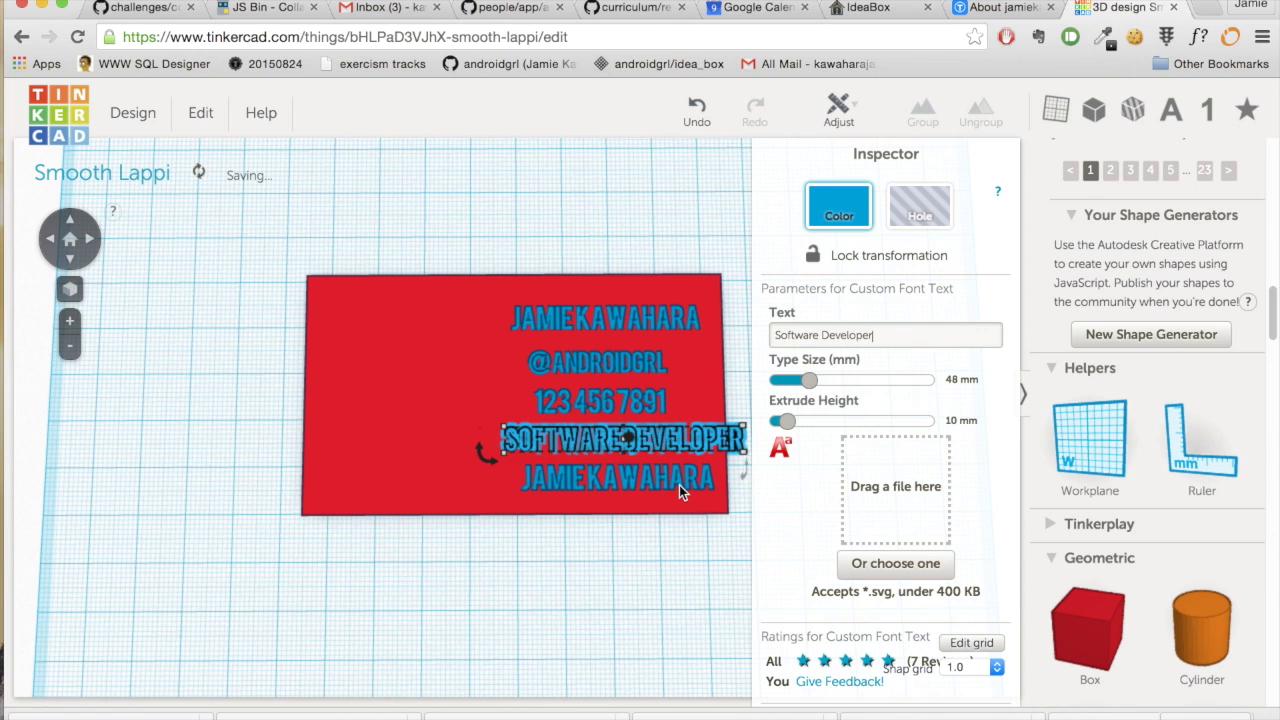
{"action": "left_click", "coordinate": [679, 485]}
{"action": "left_click_drag", "start_coordinate": [862, 333], "coordinate": [764, 338]}
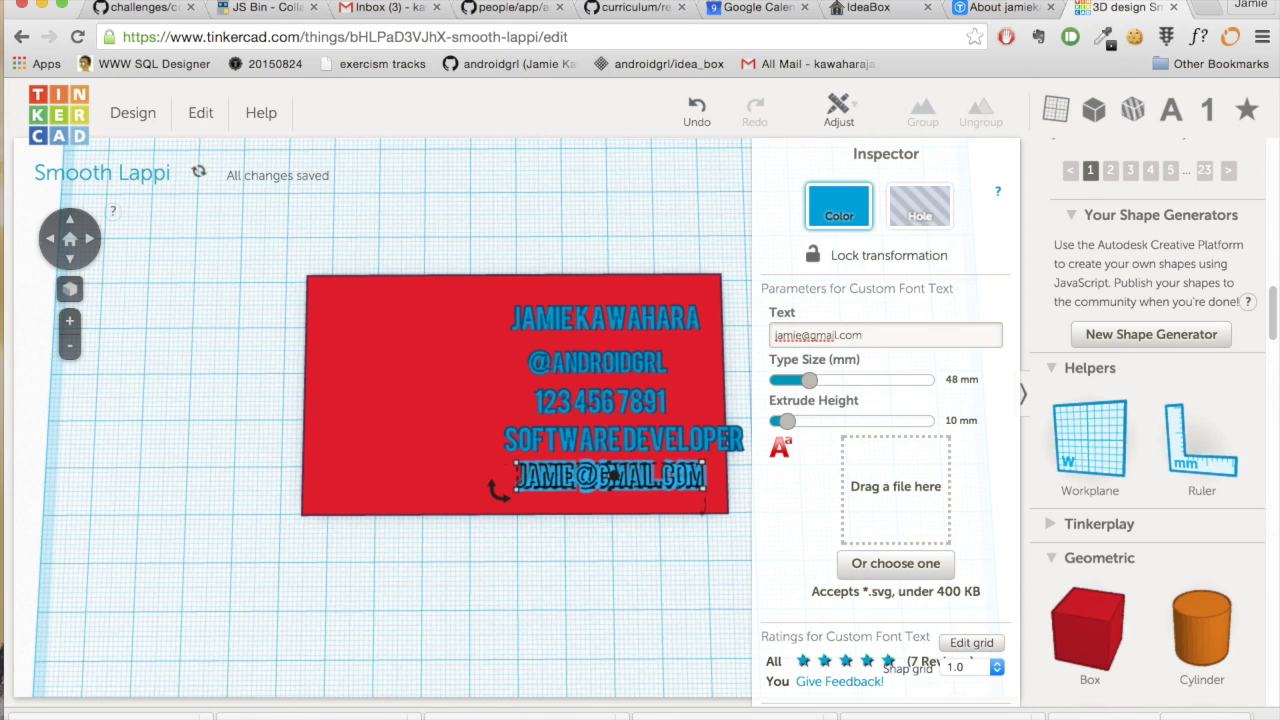
{"action": "left_click", "coordinate": [679, 574]}
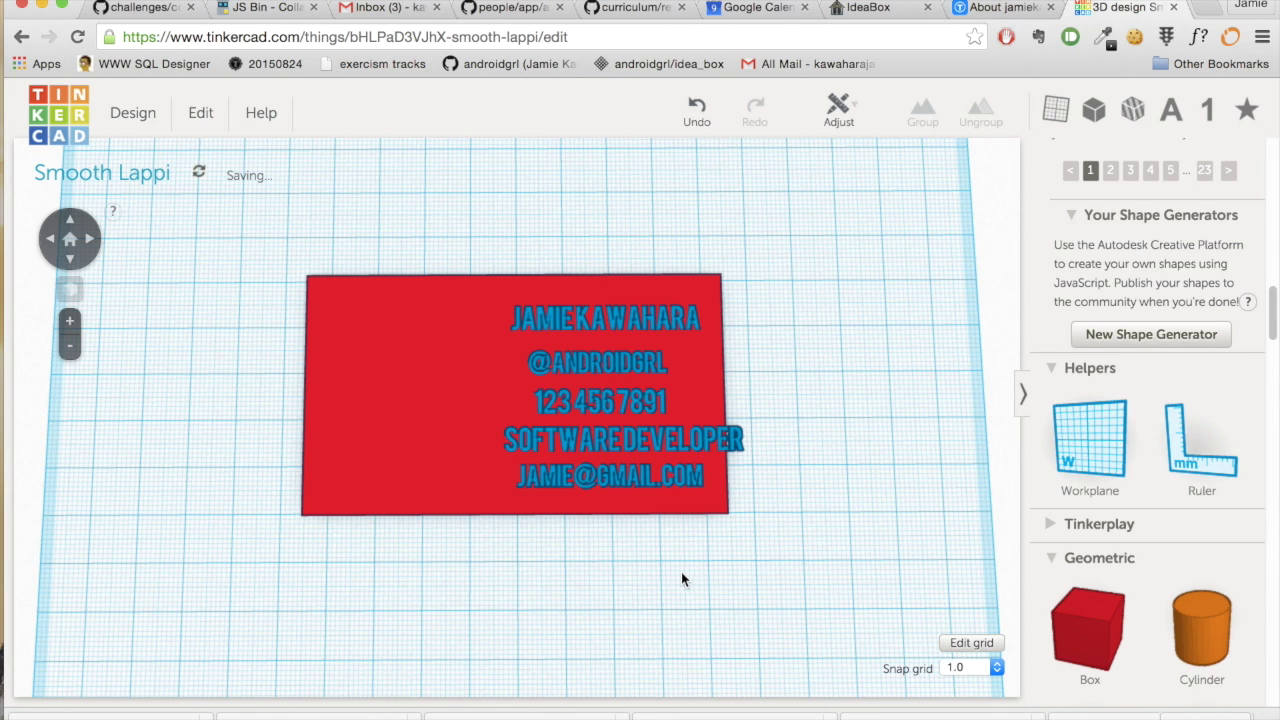
- Resize the Software Developer line from 49.96 mm to 40.00 mm wide, then dismiss the ruler
{"action": "left_click", "coordinate": [699, 448]}
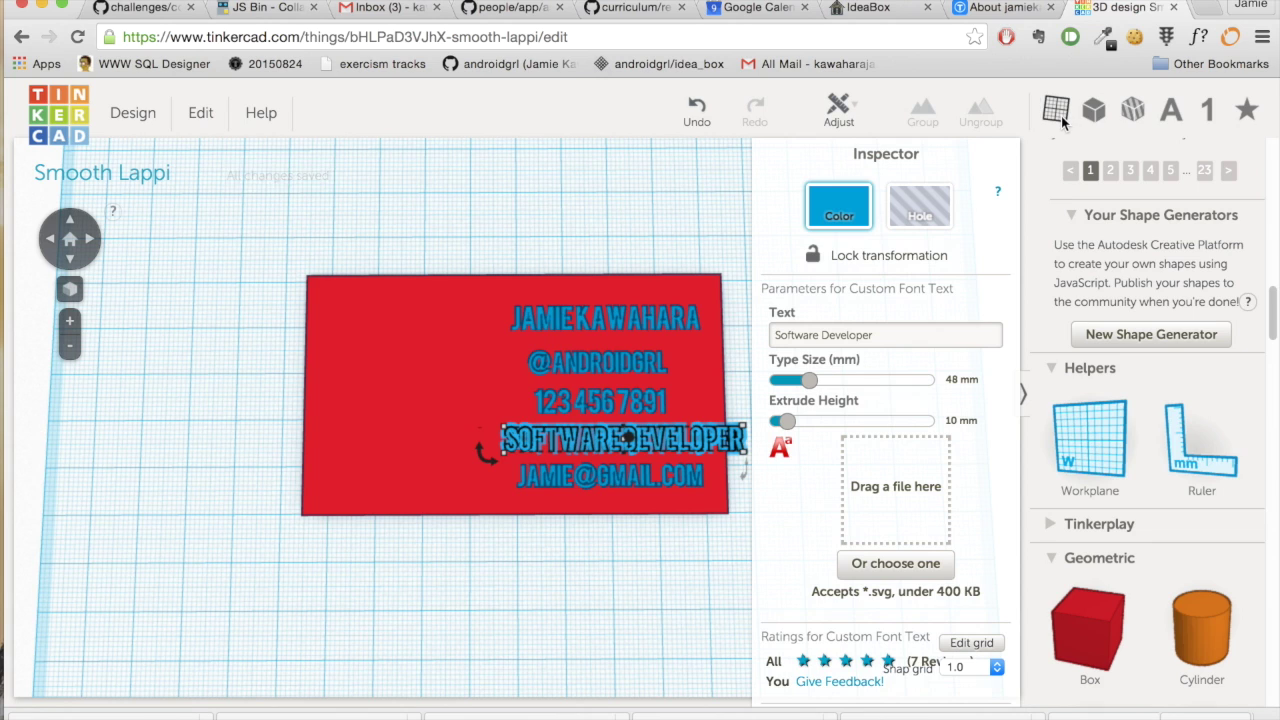
{"action": "left_click_drag", "start_coordinate": [1188, 456], "coordinate": [245, 583]}
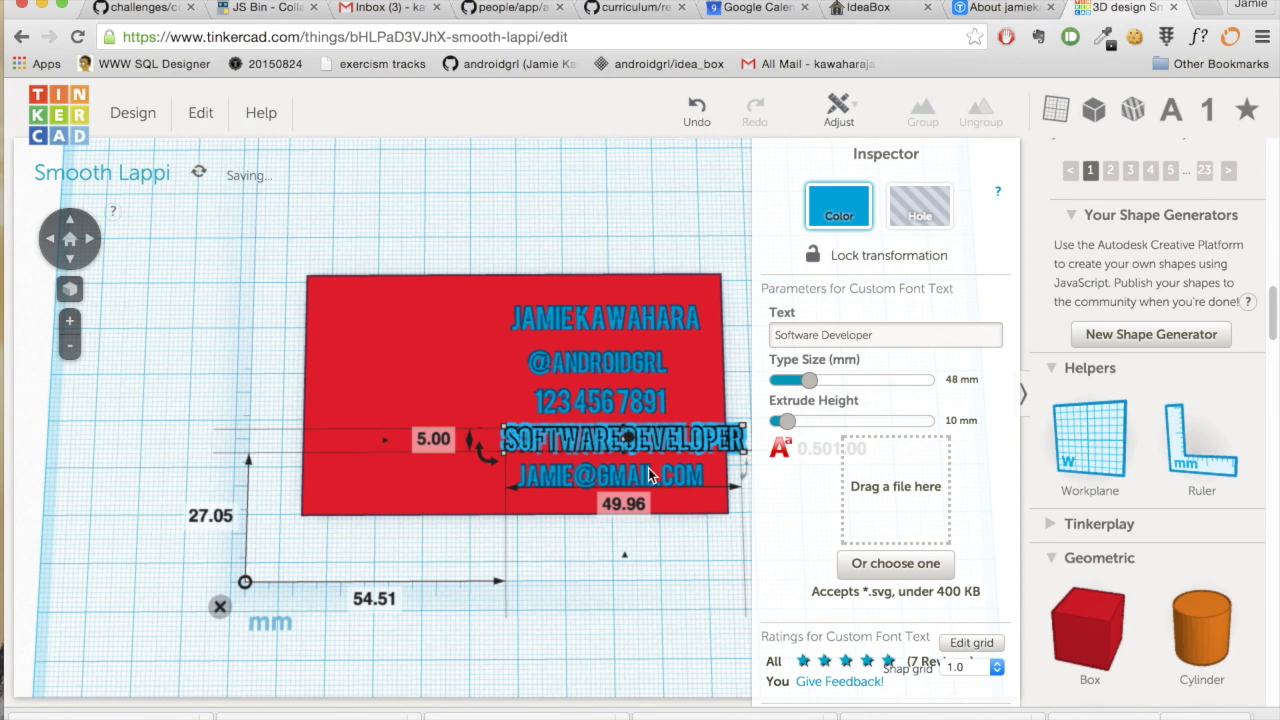
{"action": "left_click", "coordinate": [619, 507]}
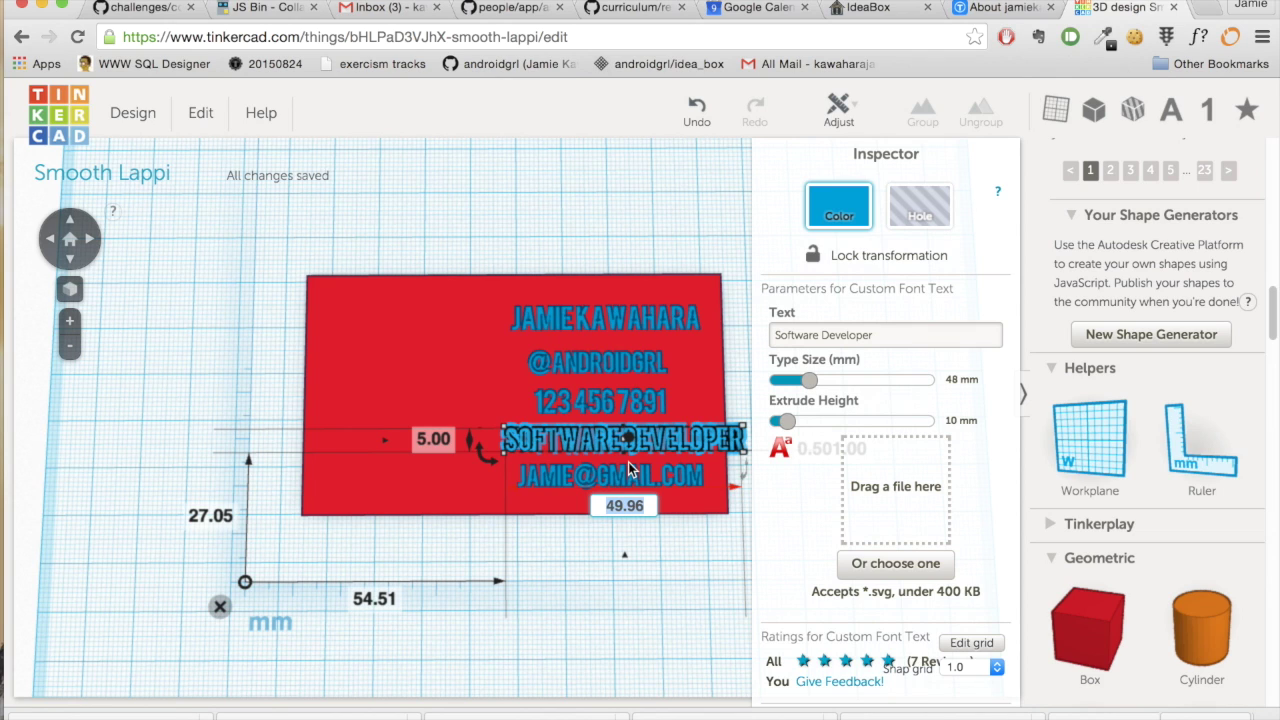
{"action": "left_click", "coordinate": [606, 505]}
{"action": "key", "text": "BackSpace"}
{"action": "key", "text": "BackSpace"}
{"action": "key", "text": "BackSpace"}
{"action": "key", "text": "BackSpace"}
{"action": "key", "text": "BackSpace"}
{"action": "type", "text": "40.00"}
{"action": "key", "text": "Return"}
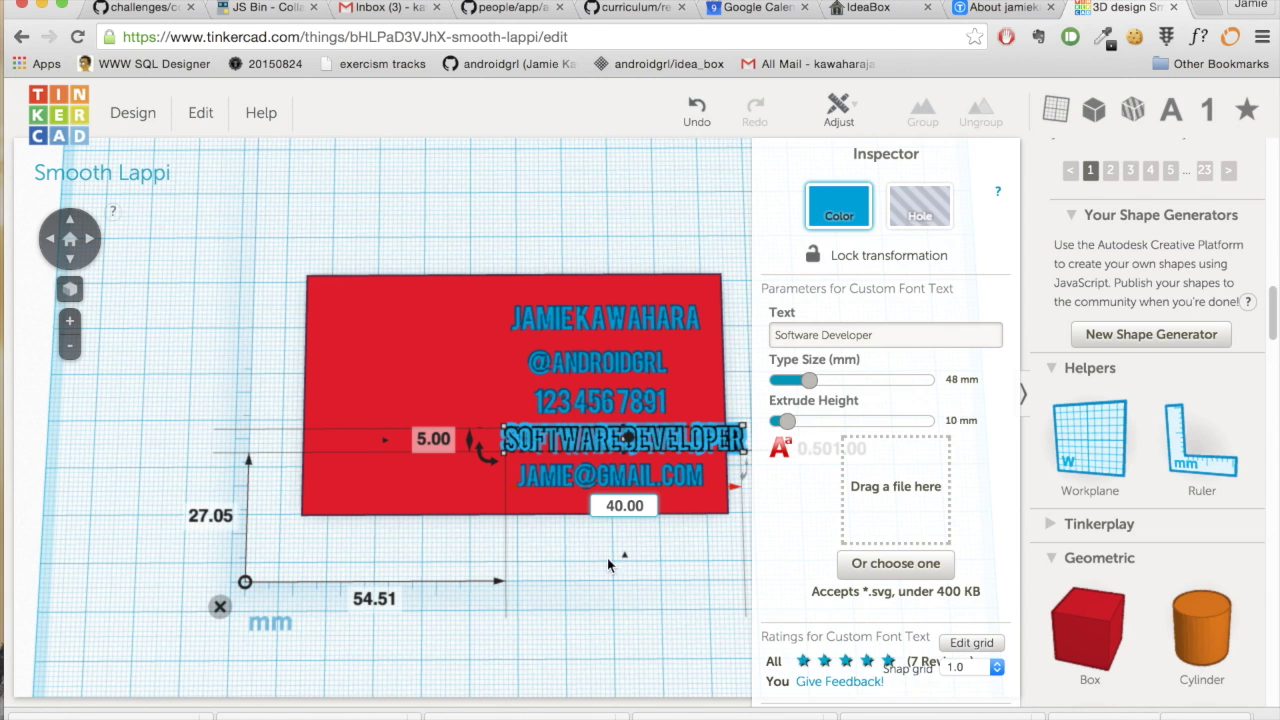
{"action": "left_click", "coordinate": [571, 648]}
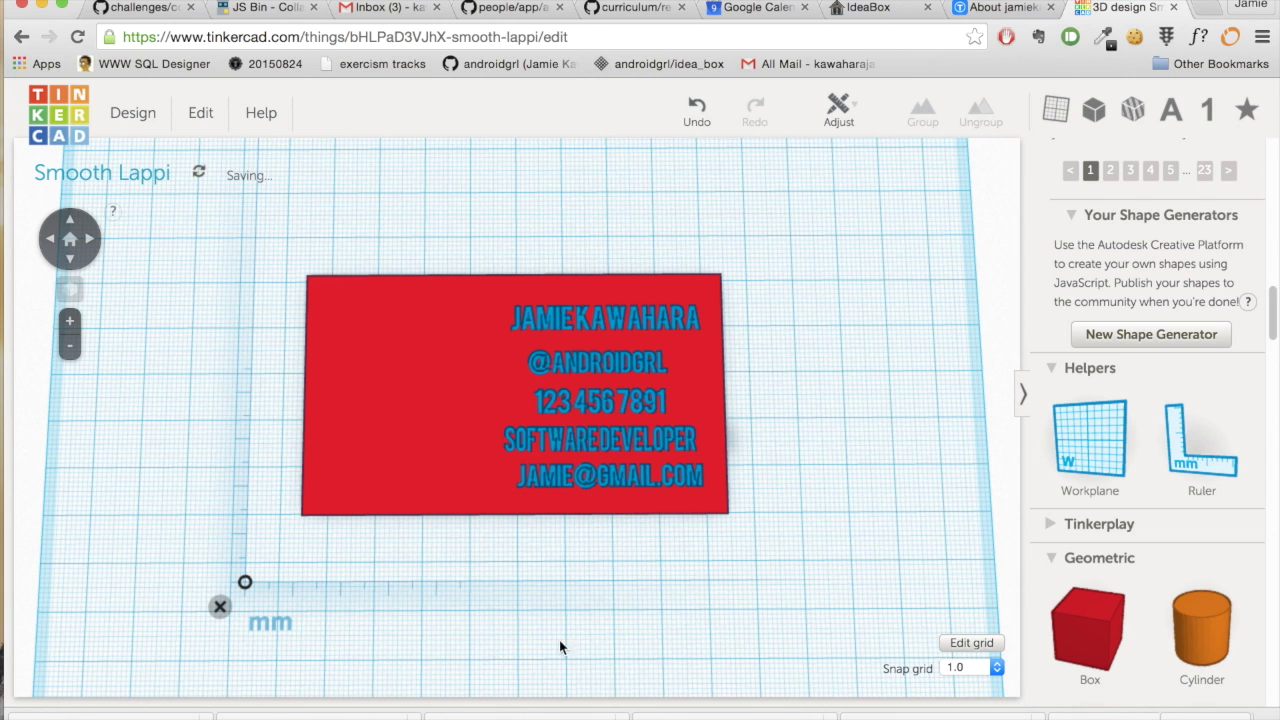
{"action": "left_click", "coordinate": [219, 606]}
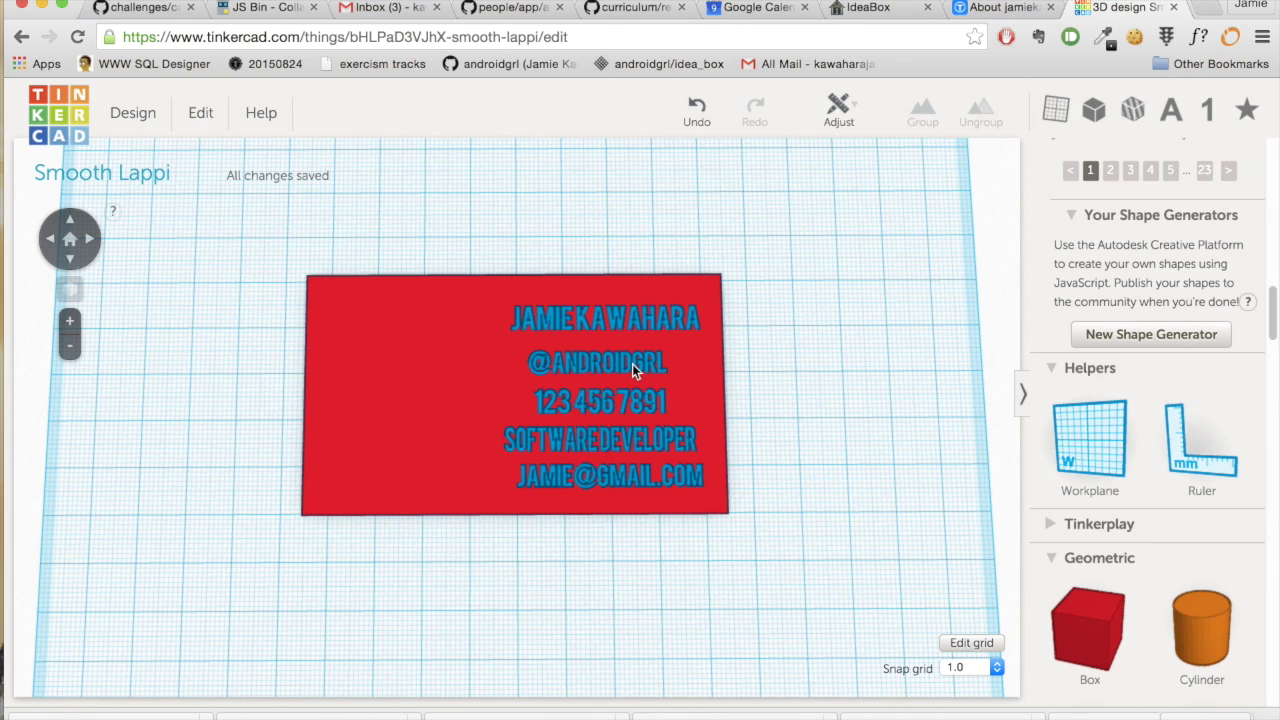
- Set the snap grid to 0.1 and nudge the name, second and phone number lines into place
{"action": "left_click", "coordinate": [964, 668]}
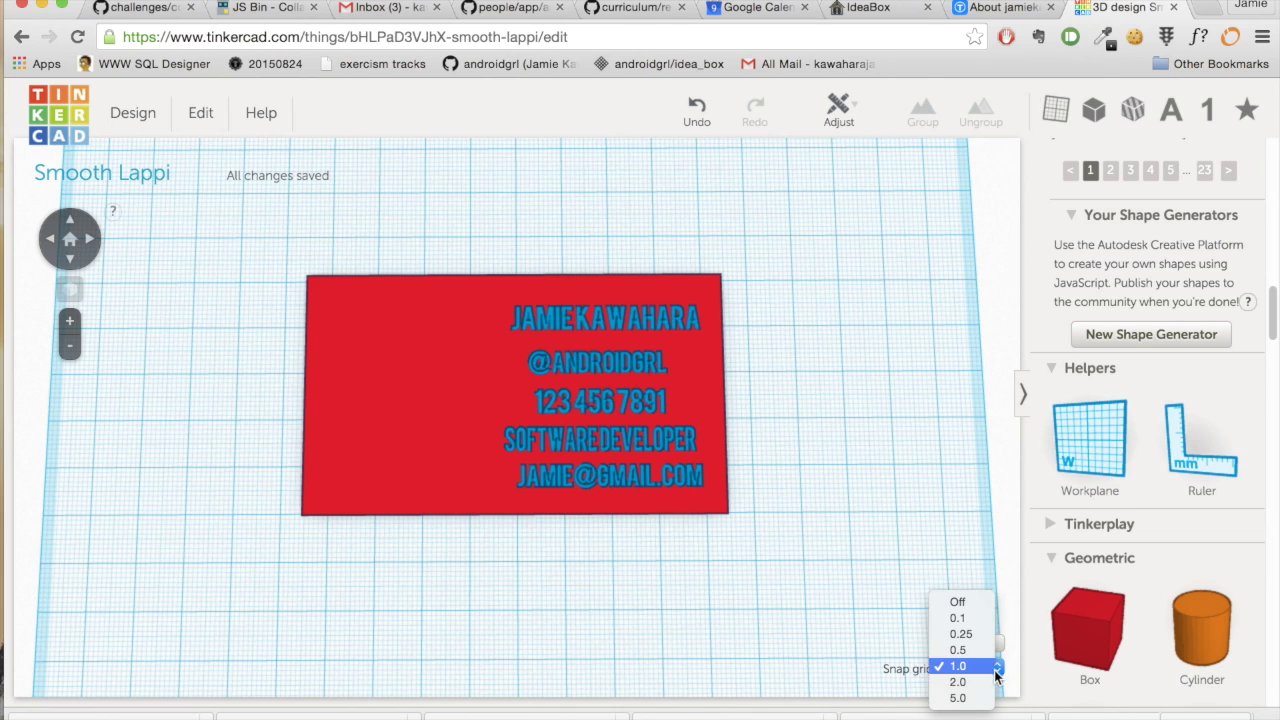
{"action": "left_click", "coordinate": [974, 617]}
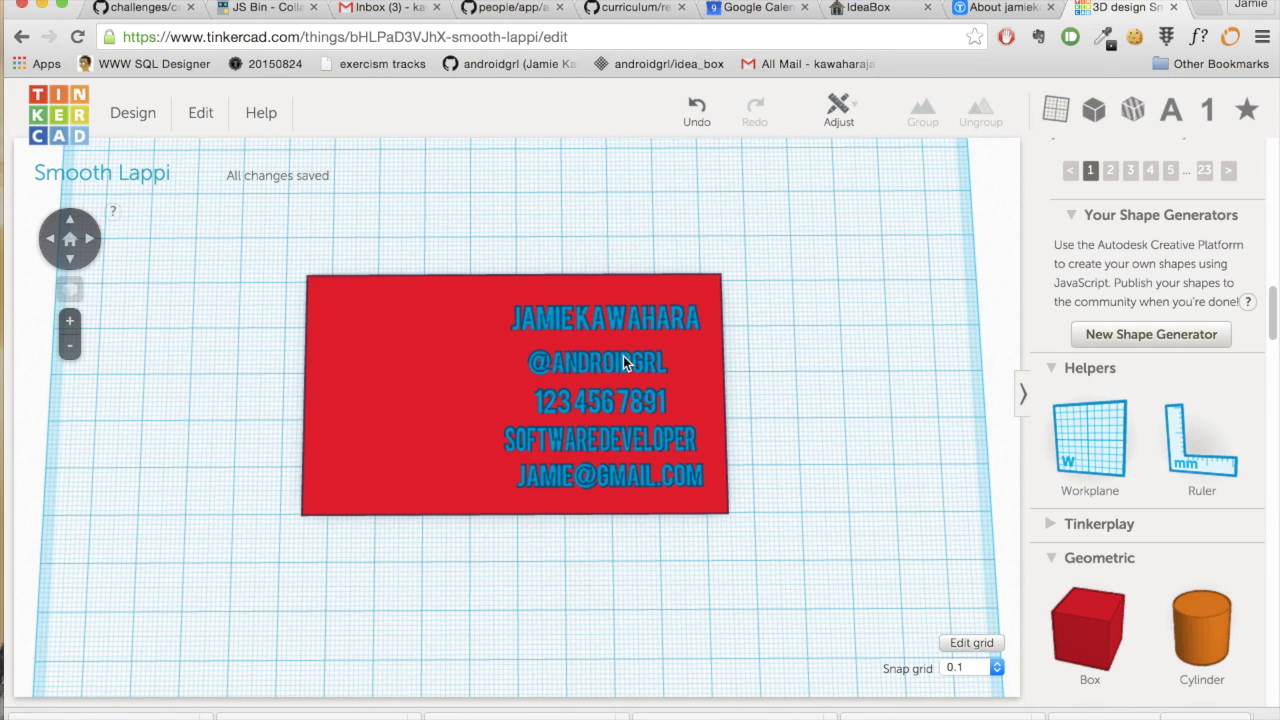
{"action": "left_click", "coordinate": [624, 317]}
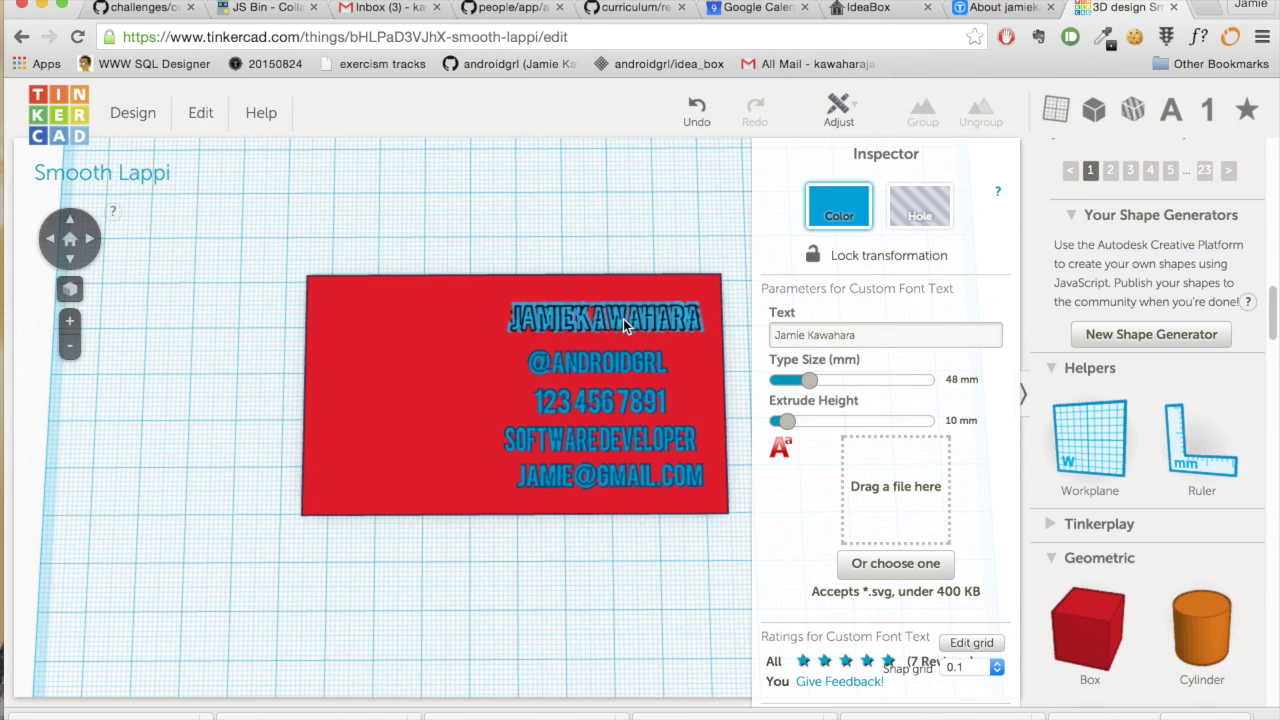
{"action": "left_click_drag", "start_coordinate": [623, 319], "coordinate": [624, 311]}
{"action": "left_click_drag", "start_coordinate": [622, 356], "coordinate": [659, 346]}
{"action": "left_click_drag", "start_coordinate": [627, 403], "coordinate": [632, 392]}
{"action": "left_click_drag", "start_coordinate": [711, 382], "coordinate": [705, 393]}
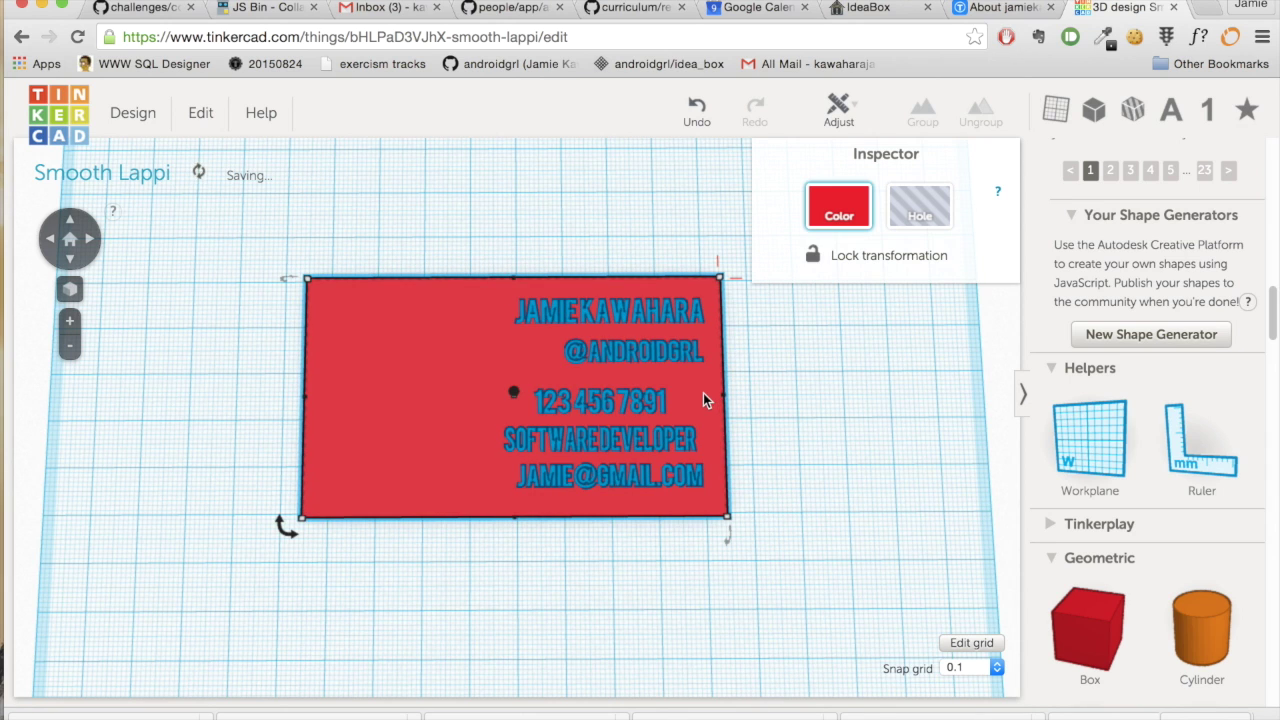
{"action": "left_click_drag", "start_coordinate": [626, 394], "coordinate": [658, 393]}
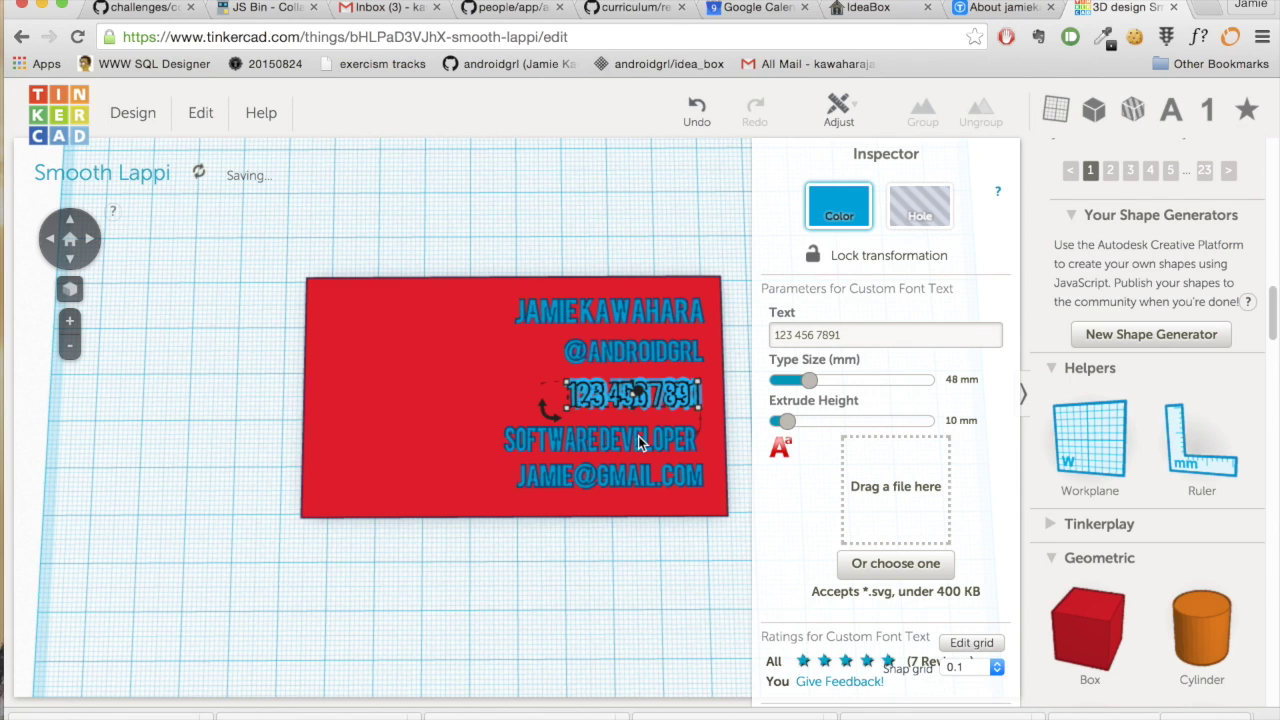
- Fine-tune the red card's position slightly around the Software Developer line
{"action": "left_click", "coordinate": [632, 444]}
{"action": "left_click", "coordinate": [632, 443]}
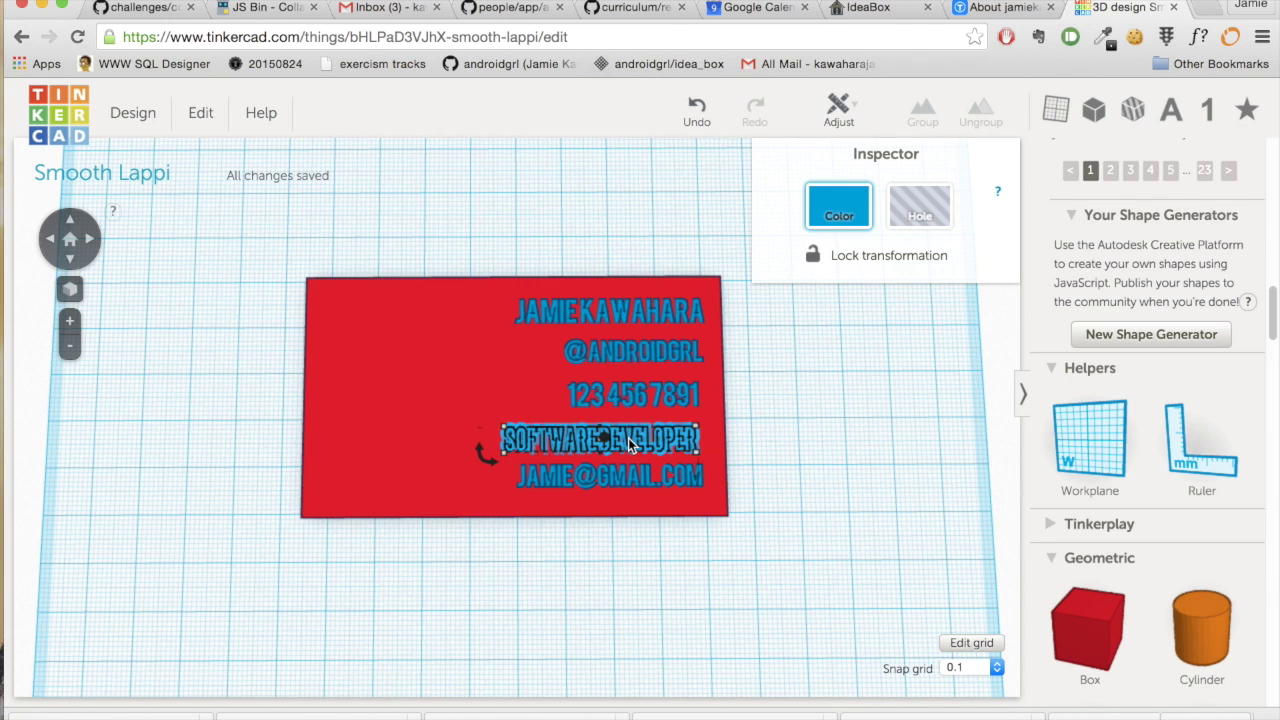
{"action": "left_click", "coordinate": [637, 436]}
{"action": "left_click_drag", "start_coordinate": [636, 431], "coordinate": [628, 442]}
{"action": "left_click", "coordinate": [630, 440]}
{"action": "left_click", "coordinate": [631, 439]}
{"action": "left_click", "coordinate": [650, 448]}
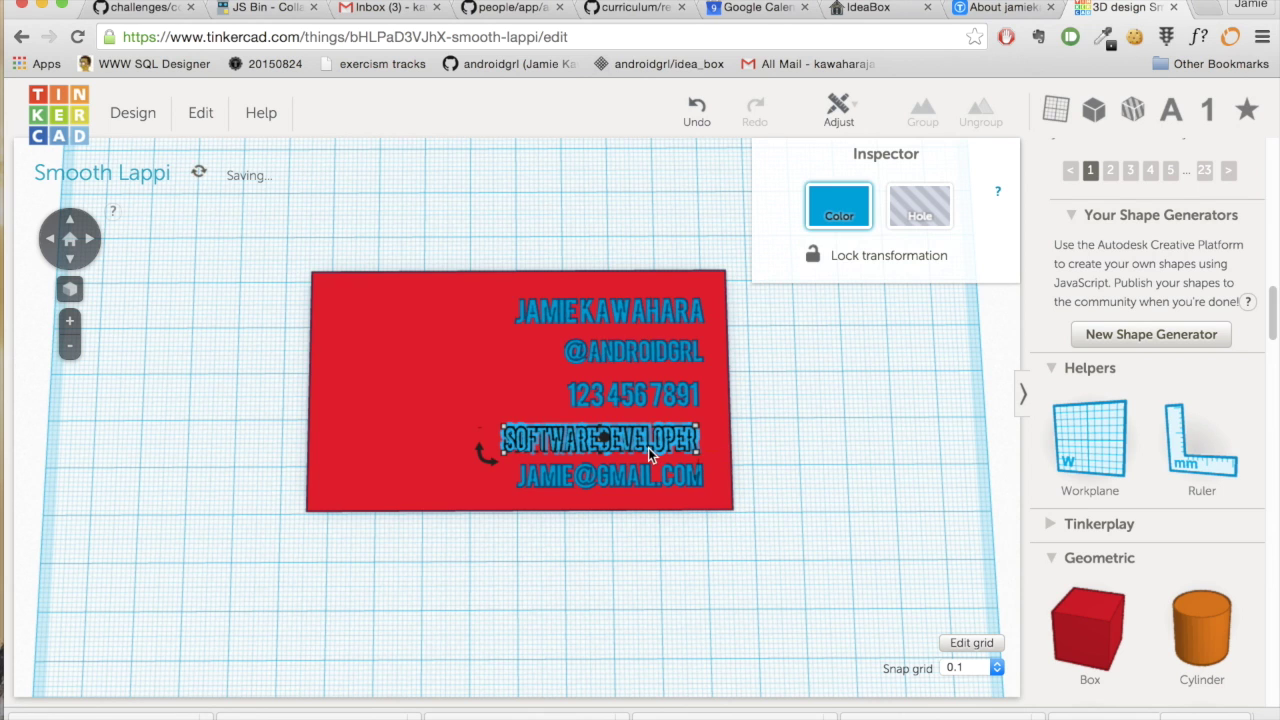
{"action": "left_click", "coordinate": [646, 446]}
{"action": "left_click_drag", "start_coordinate": [650, 441], "coordinate": [646, 443]}
- Nudge the Software Developer line so it lines up on the right with the other four lines
{"action": "scroll", "coordinate": [664, 437], "scroll_direction": "down", "scroll_amount": 3}
{"action": "scroll", "coordinate": [664, 437], "scroll_direction": "up", "scroll_amount": 3}
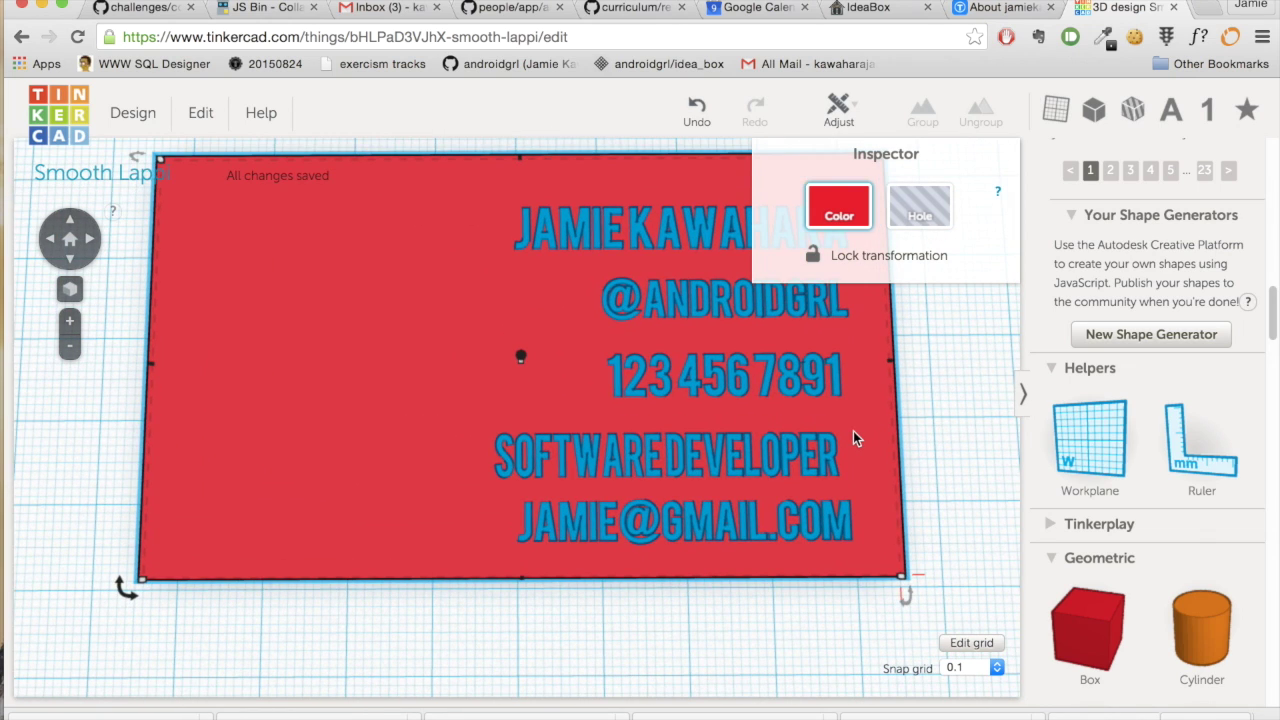
{"action": "left_click_drag", "start_coordinate": [851, 426], "coordinate": [851, 434]}
{"action": "left_click", "coordinate": [747, 452]}
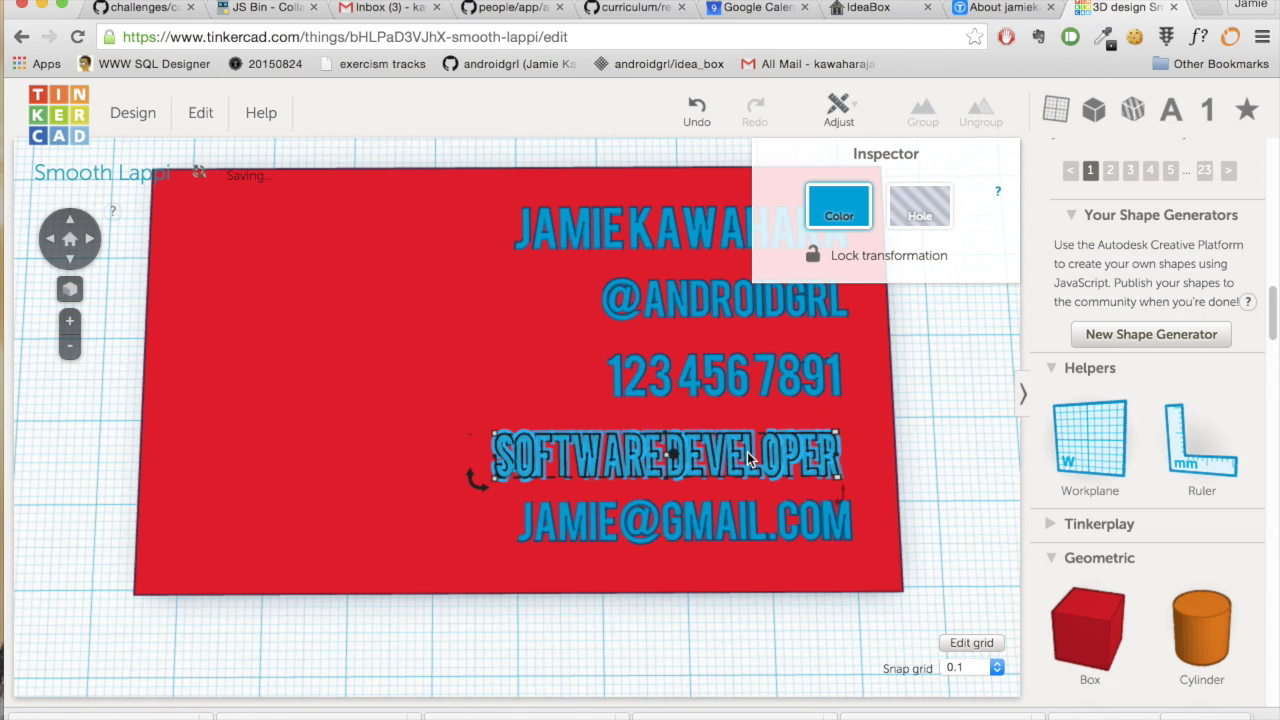
{"action": "left_click_drag", "start_coordinate": [676, 436], "coordinate": [688, 429]}
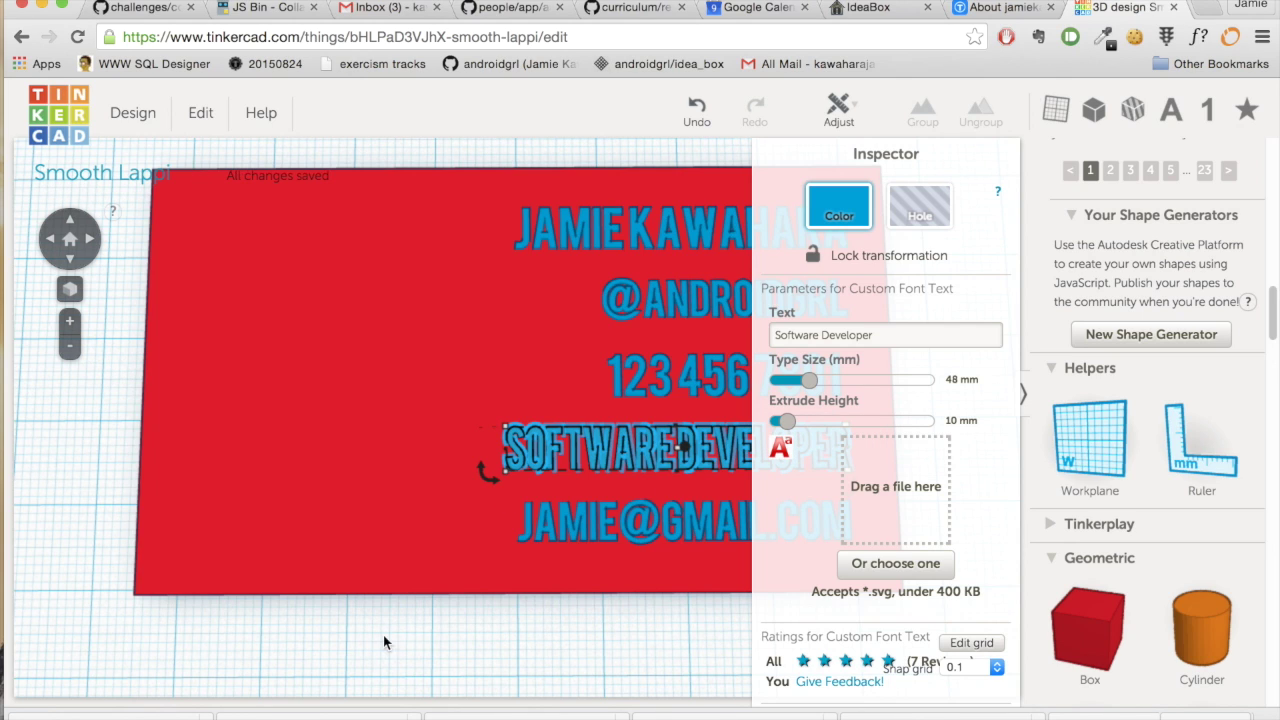
{"action": "left_click", "coordinate": [415, 644]}
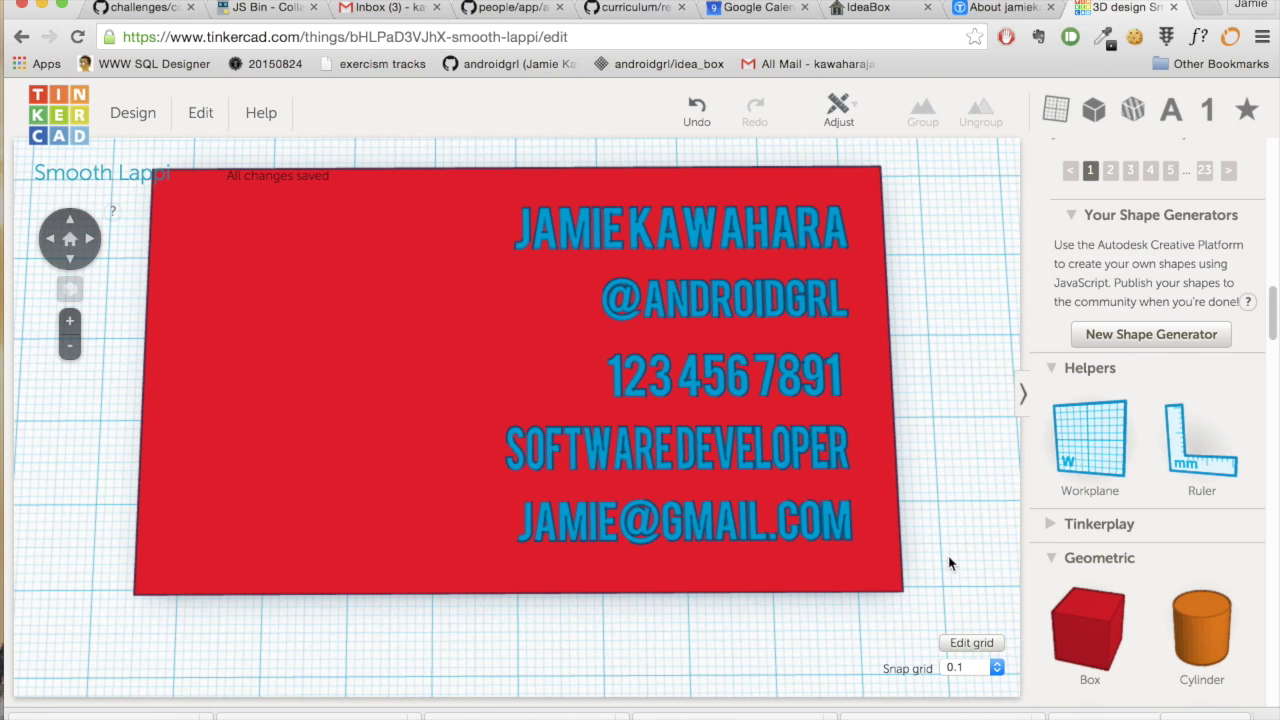
{"action": "scroll", "coordinate": [950, 564], "scroll_direction": "down", "scroll_amount": 3}
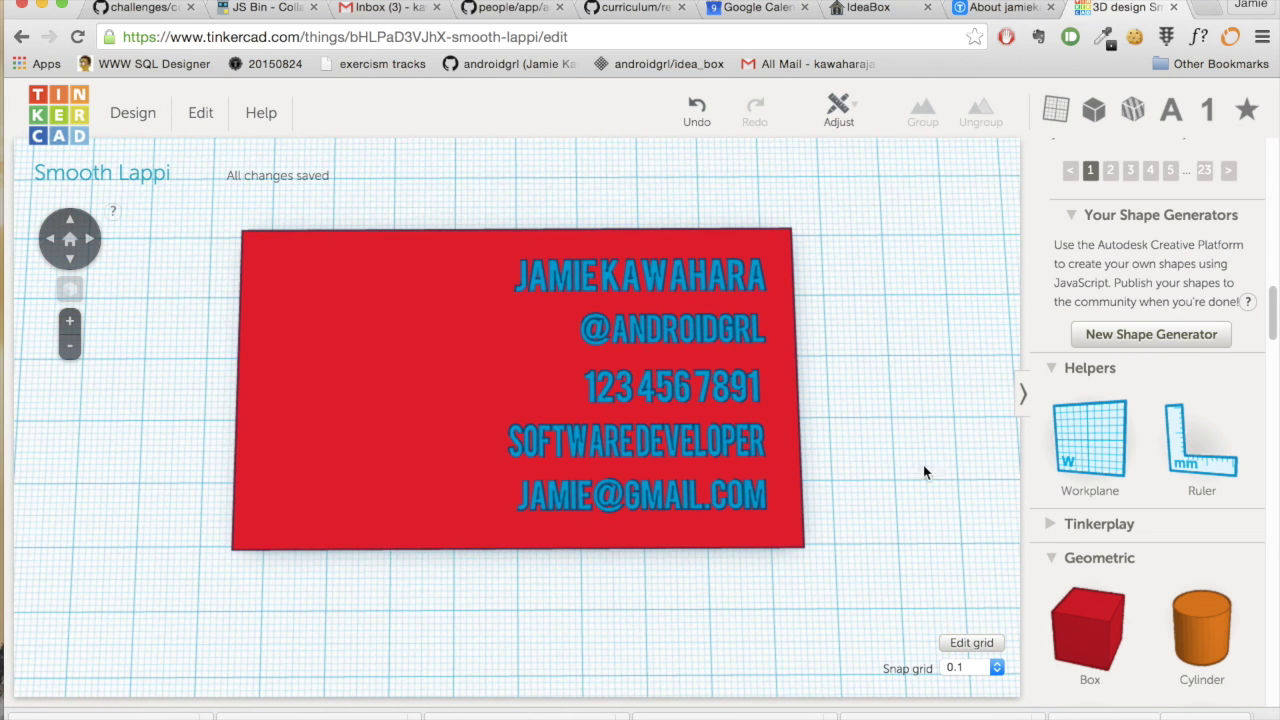
- Right-align all five text lines with the card, then shift the card 7.70 mm right
{"action": "left_click", "coordinate": [684, 286]}
{"action": "left_click", "coordinate": [691, 331], "text": "shift"}
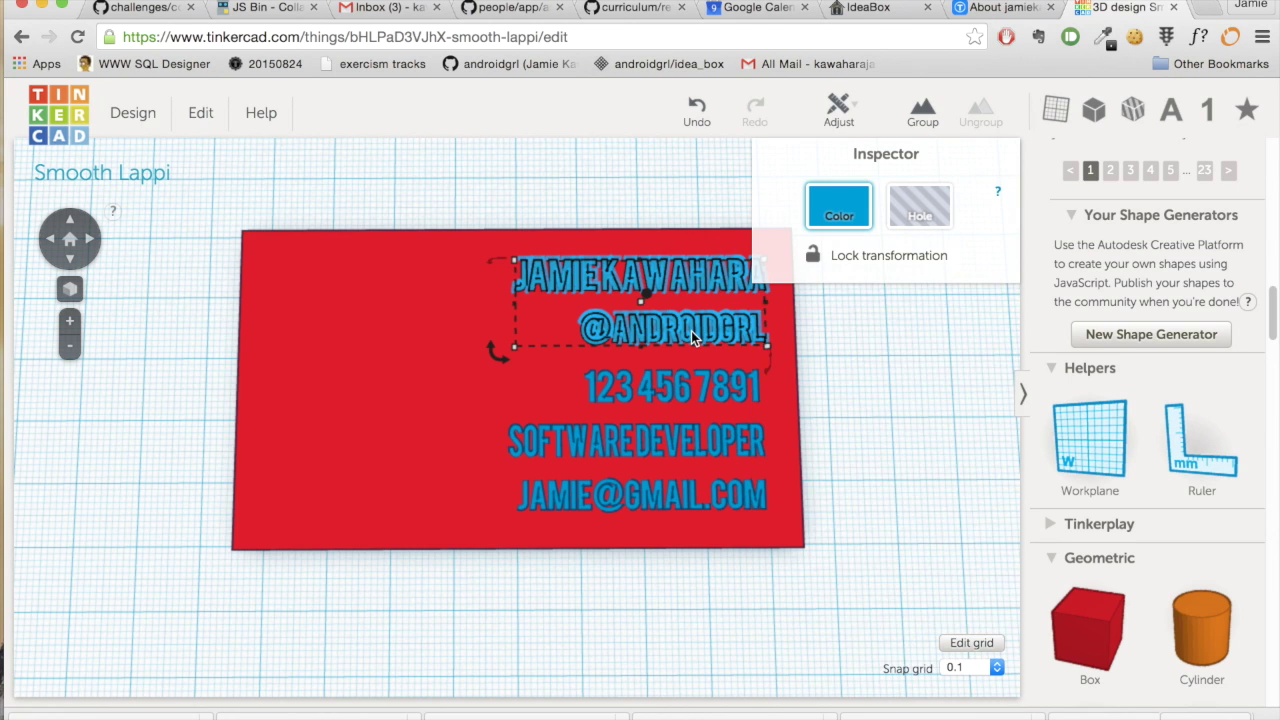
{"action": "left_click", "coordinate": [705, 386], "text": "shift"}
{"action": "left_click", "coordinate": [698, 442], "text": "shift"}
{"action": "left_click", "coordinate": [692, 496], "text": "shift"}
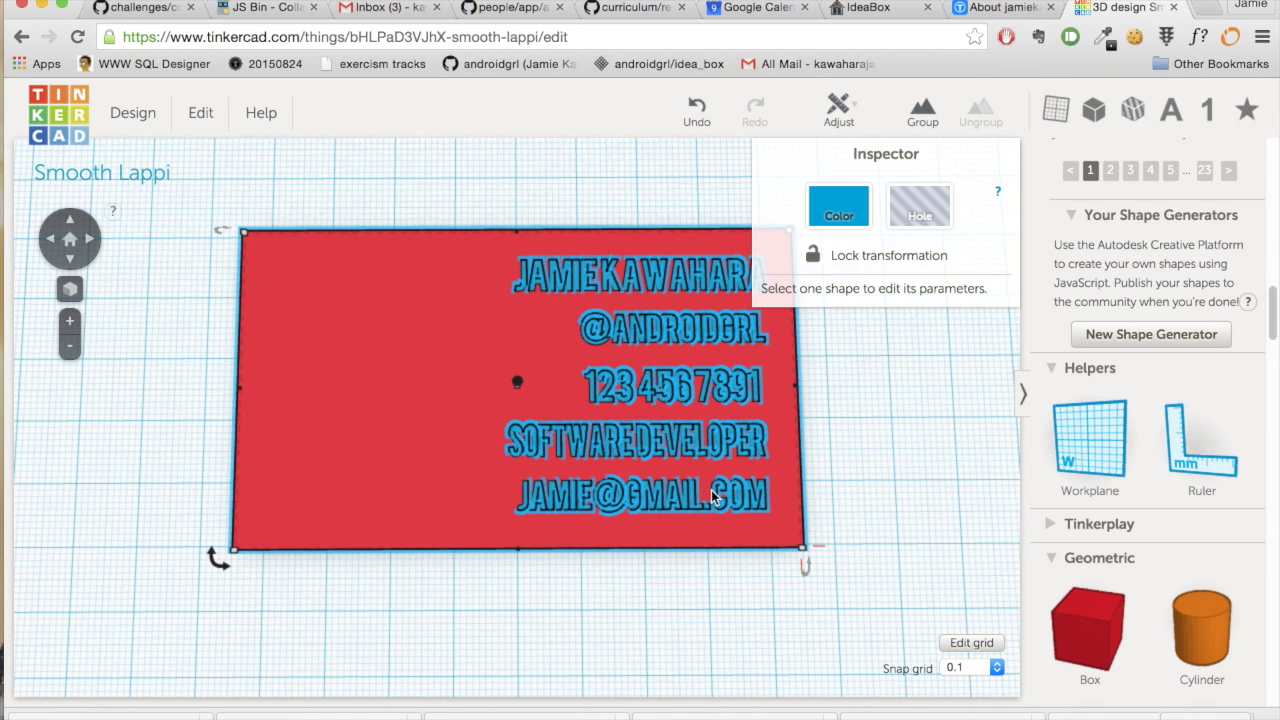
{"action": "left_click", "coordinate": [836, 108]}
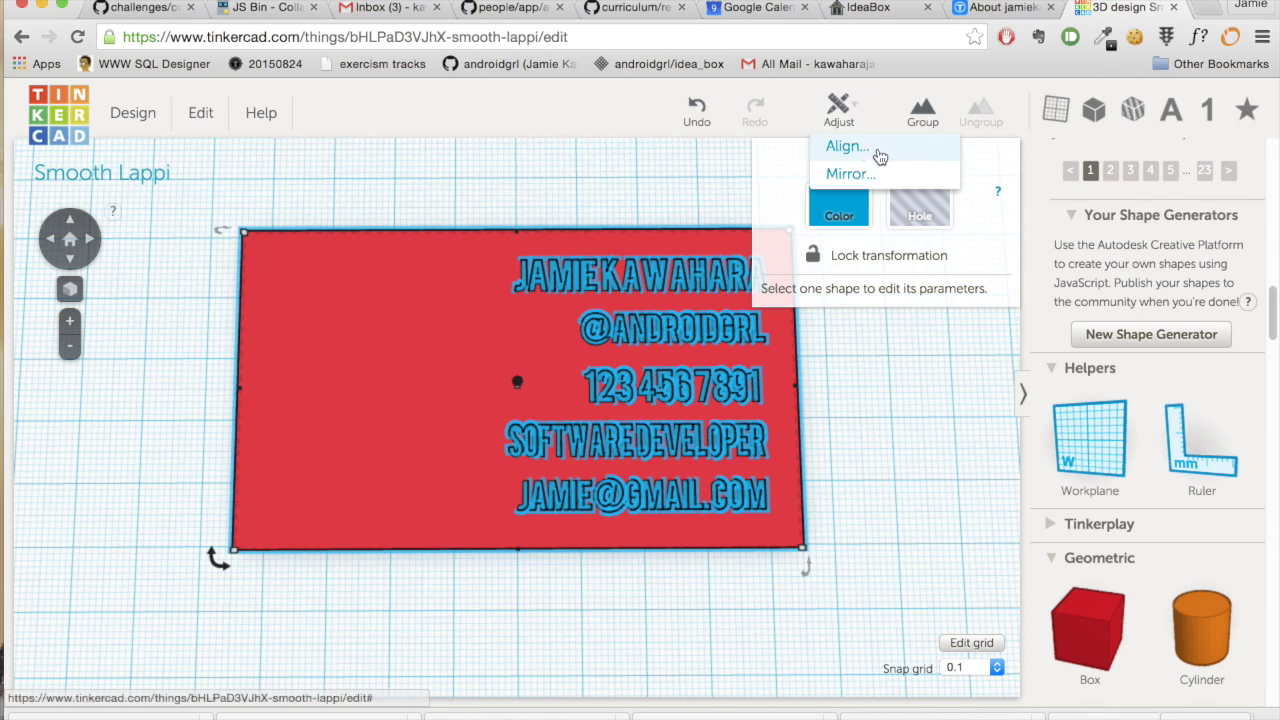
{"action": "left_click", "coordinate": [848, 146]}
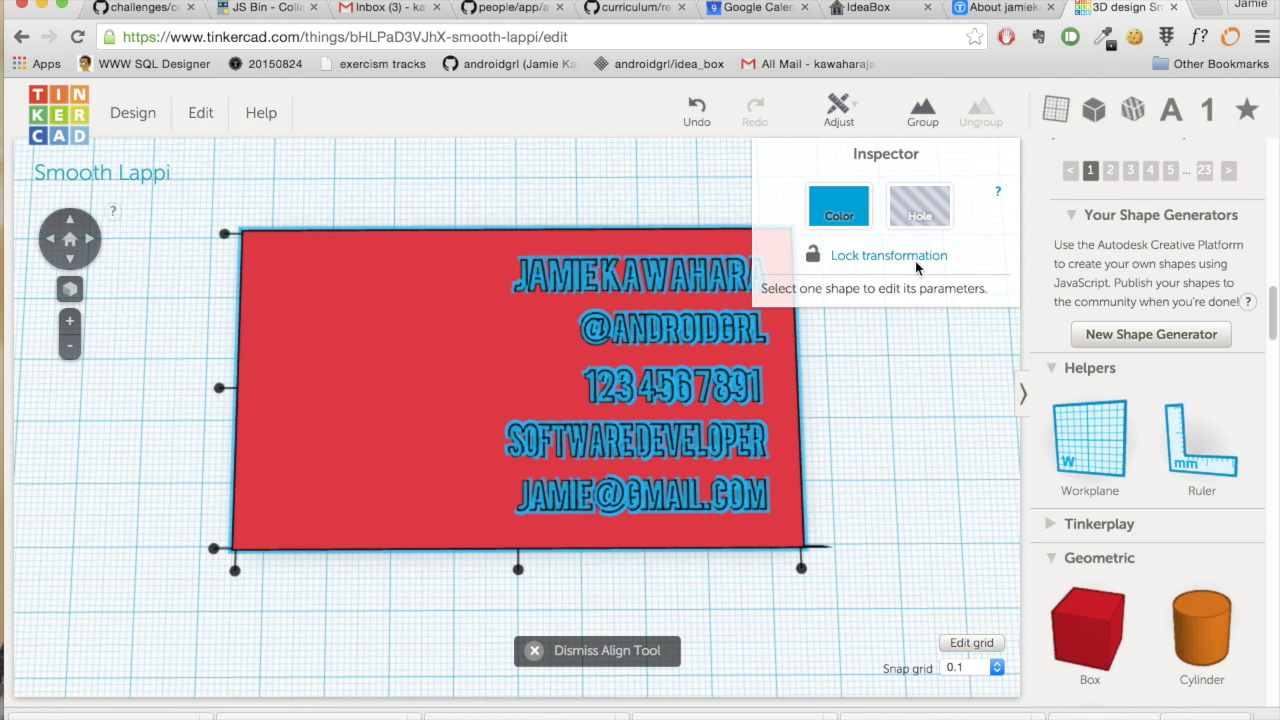
{"action": "left_click", "coordinate": [801, 570]}
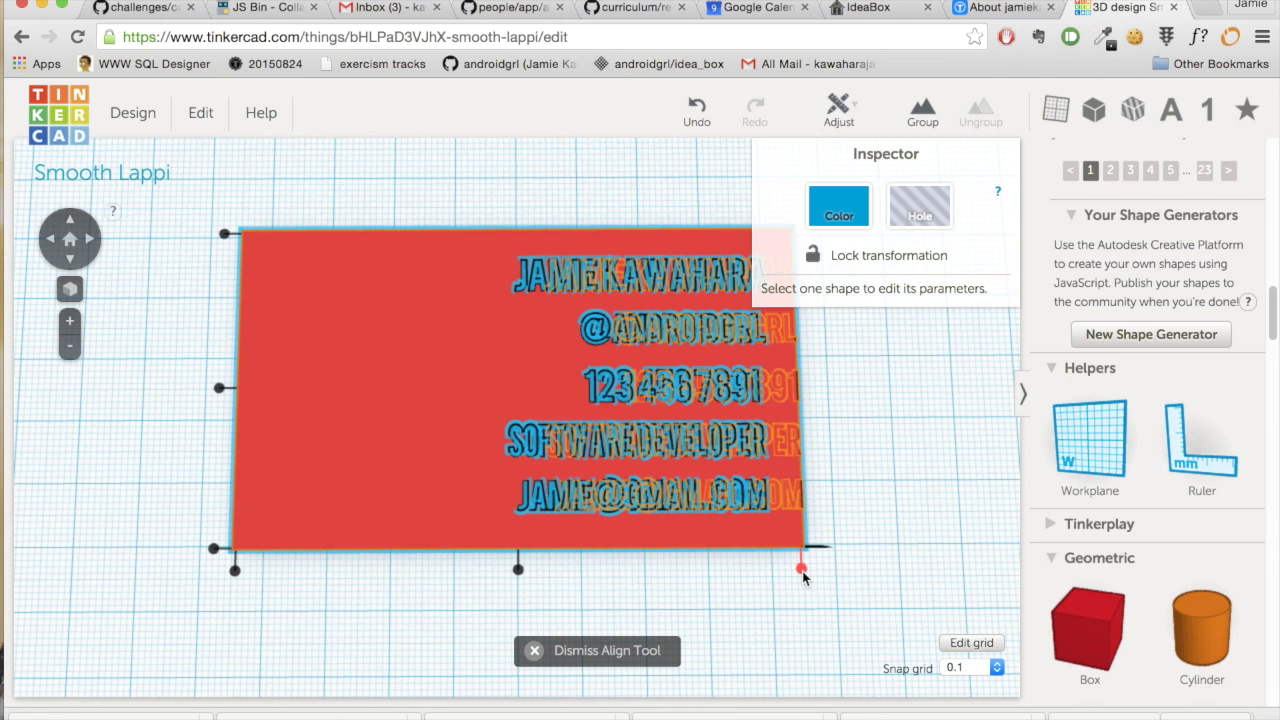
{"action": "left_click", "coordinate": [925, 547]}
{"action": "left_click_drag", "start_coordinate": [399, 291], "coordinate": [436, 289]}
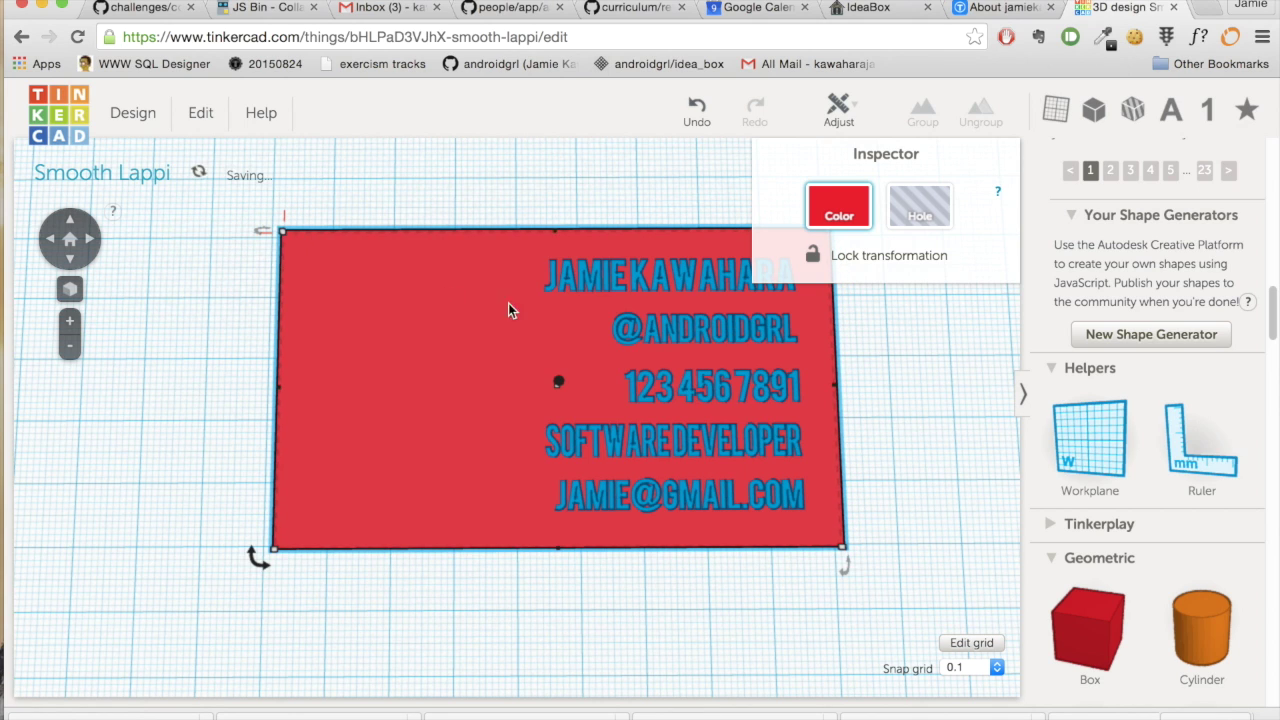
{"action": "left_click", "coordinate": [957, 477]}
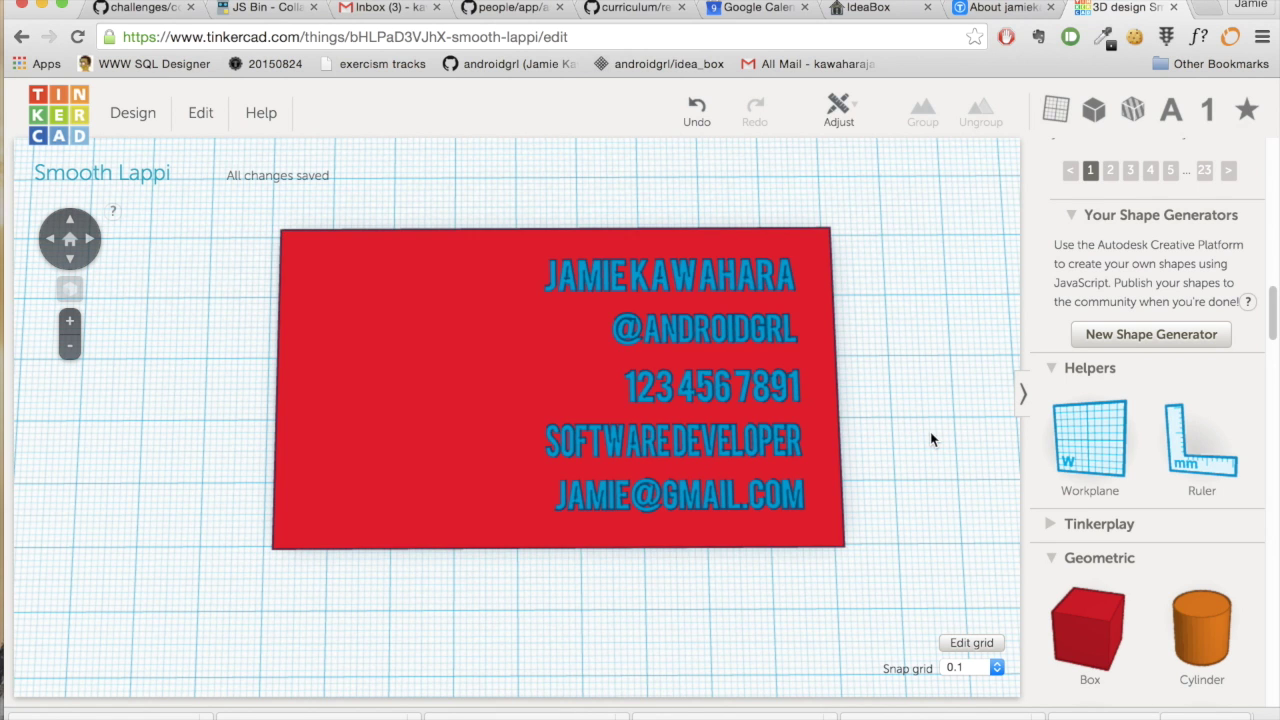
- Group the red card and all five text lines into one object
{"action": "left_click_drag", "start_coordinate": [221, 195], "coordinate": [946, 605]}
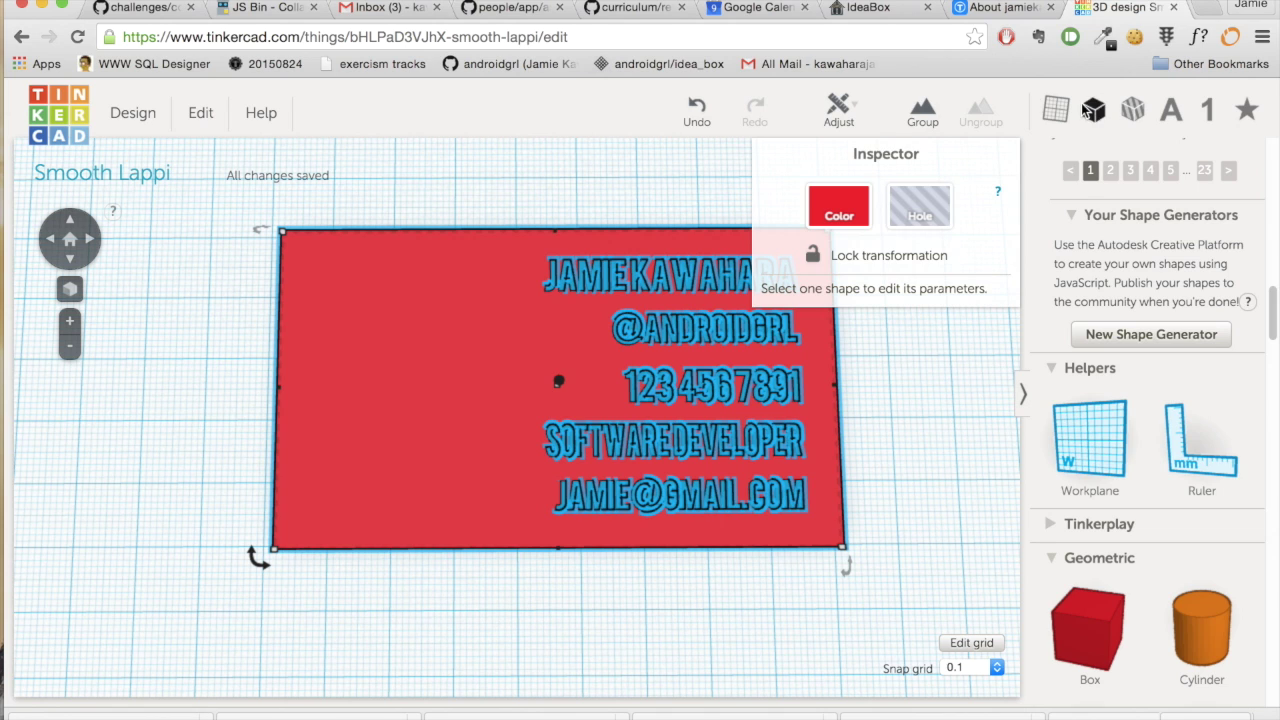
{"action": "left_click", "coordinate": [930, 114]}
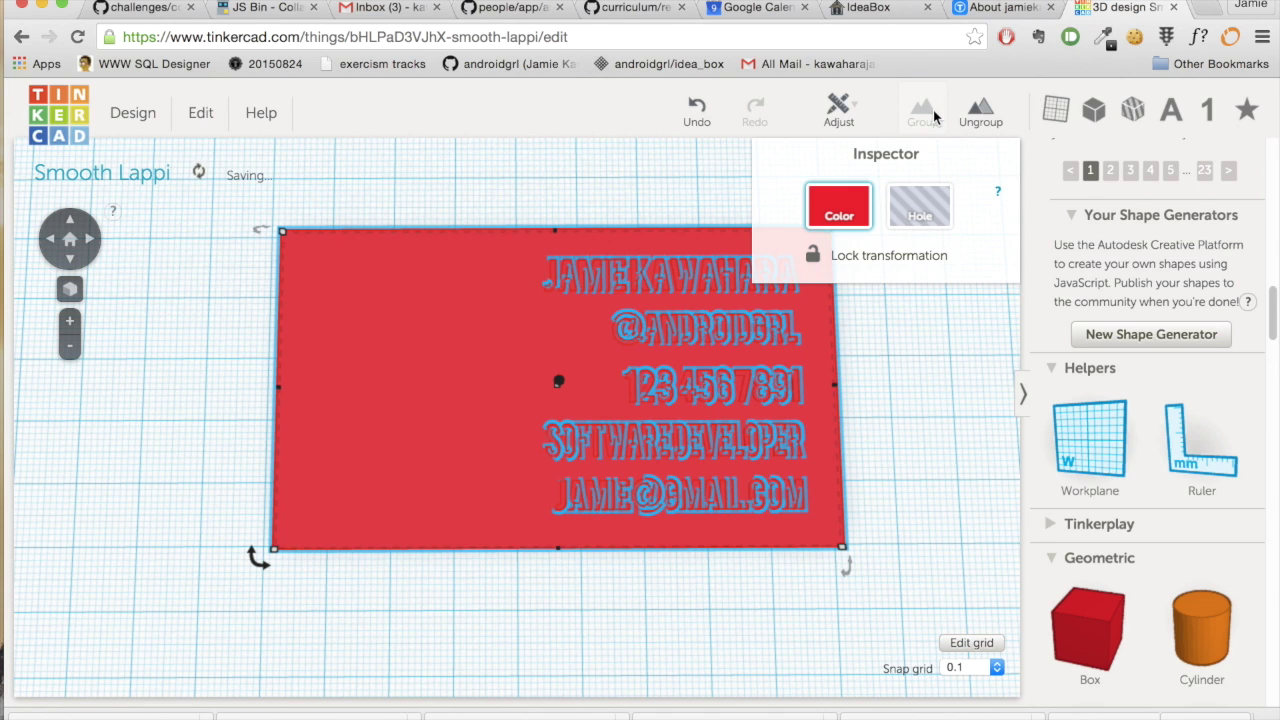
{"action": "left_click", "coordinate": [922, 524]}
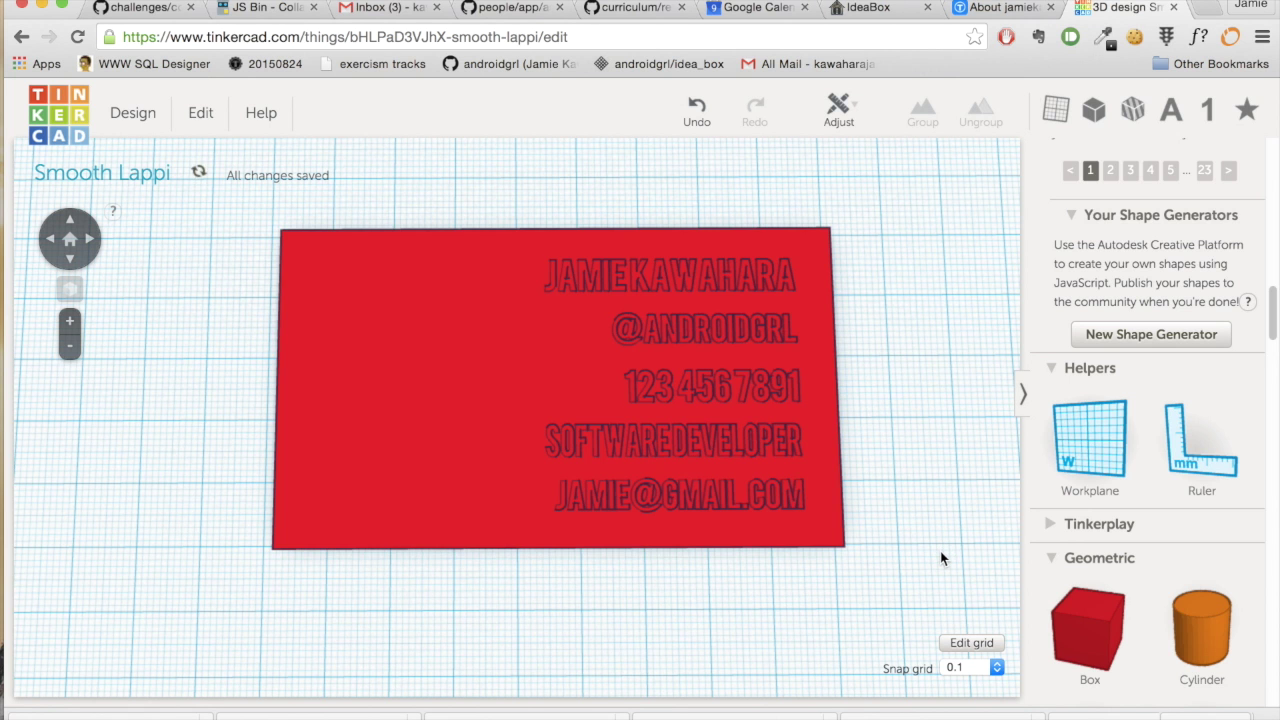
- Inspect the grouped card in perspective and move it toward the workplane's top-left corner
{"action": "right_click_drag", "start_coordinate": [931, 534], "coordinate": [891, 404]}
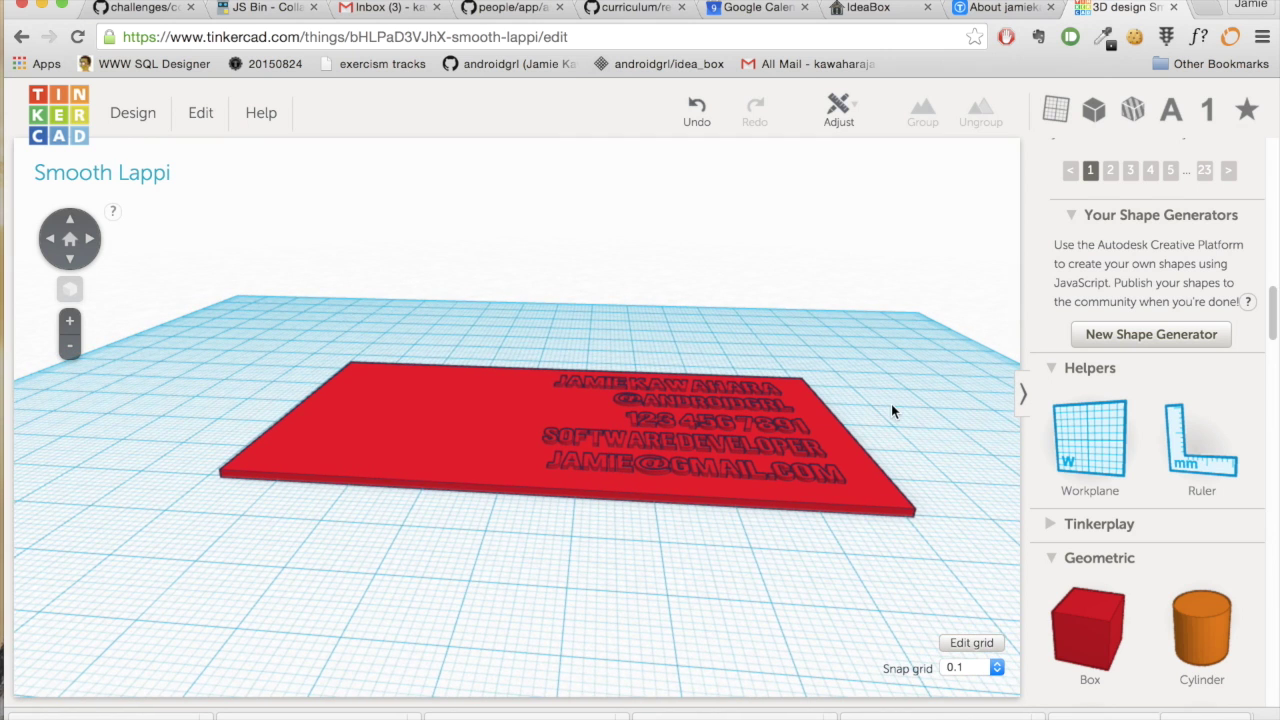
{"action": "scroll", "coordinate": [893, 413], "scroll_direction": "up", "scroll_amount": 4}
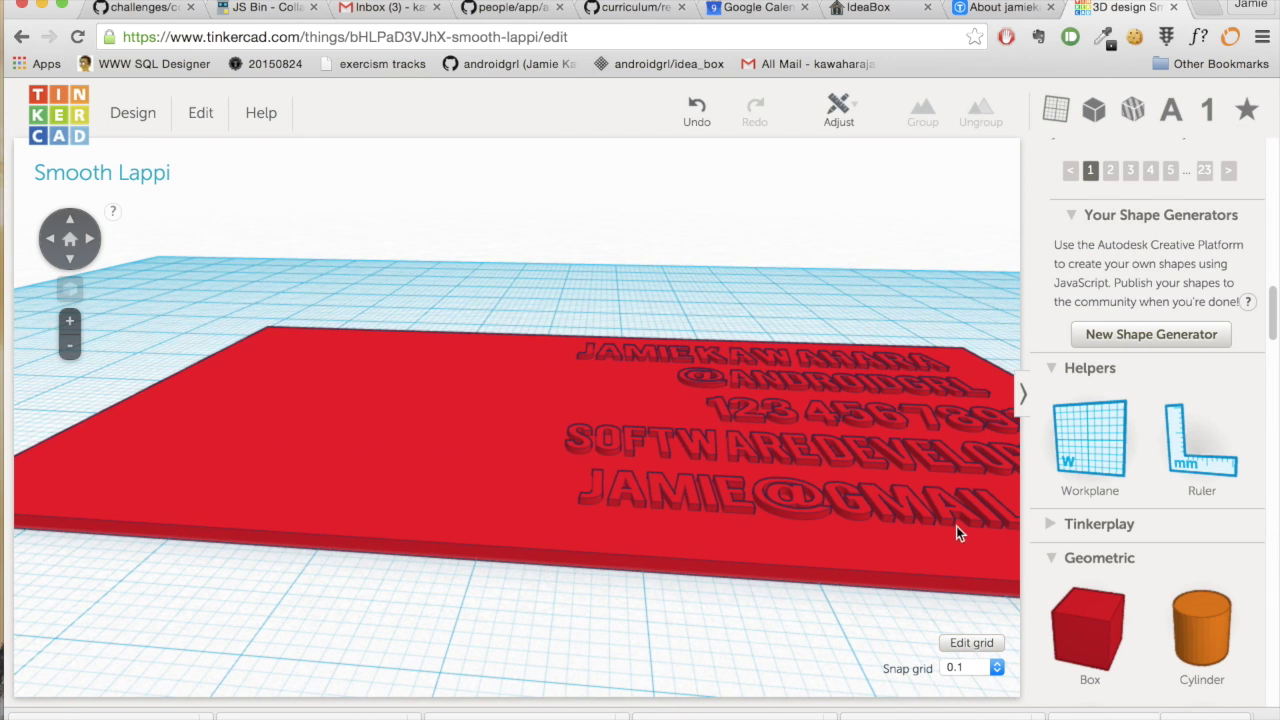
{"action": "right_click_drag", "start_coordinate": [956, 528], "coordinate": [668, 475]}
{"action": "right_click_drag", "start_coordinate": [635, 462], "coordinate": [969, 669]}
{"action": "right_click_drag", "start_coordinate": [822, 456], "coordinate": [830, 533]}
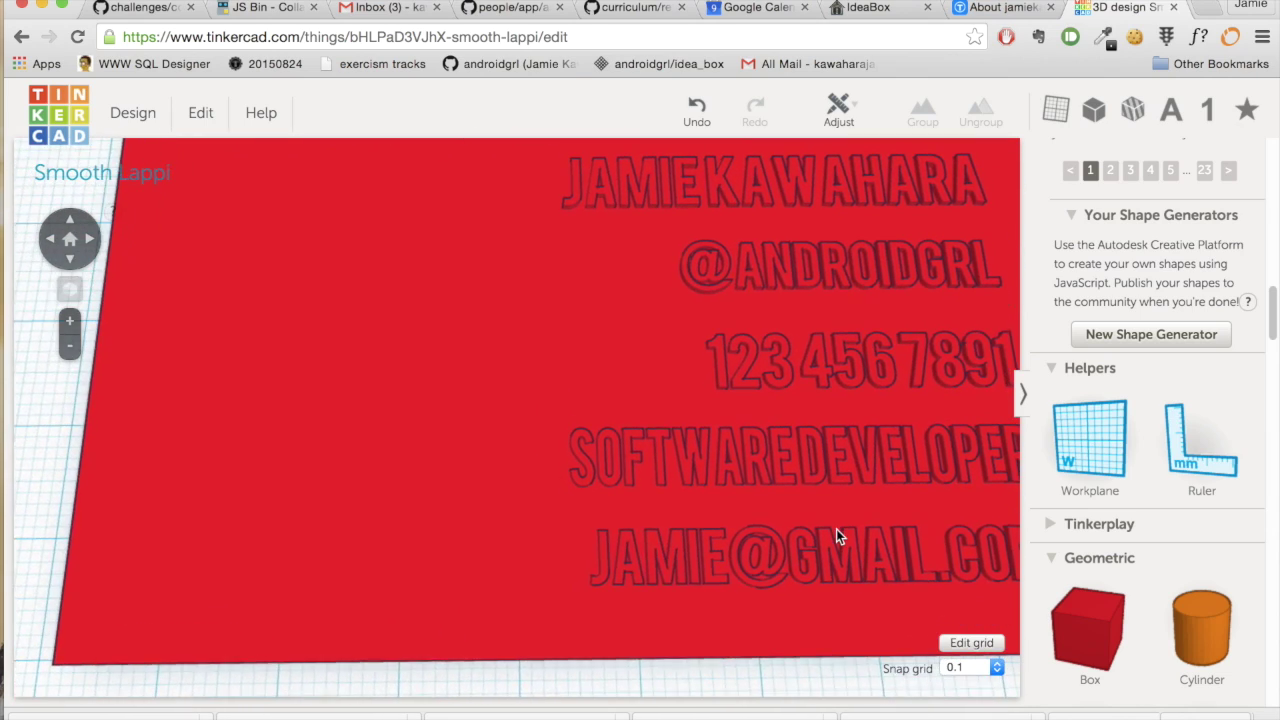
{"action": "scroll", "coordinate": [835, 527], "scroll_direction": "down", "scroll_amount": 5}
{"action": "scroll", "coordinate": [835, 527], "scroll_direction": "down", "scroll_amount": 3}
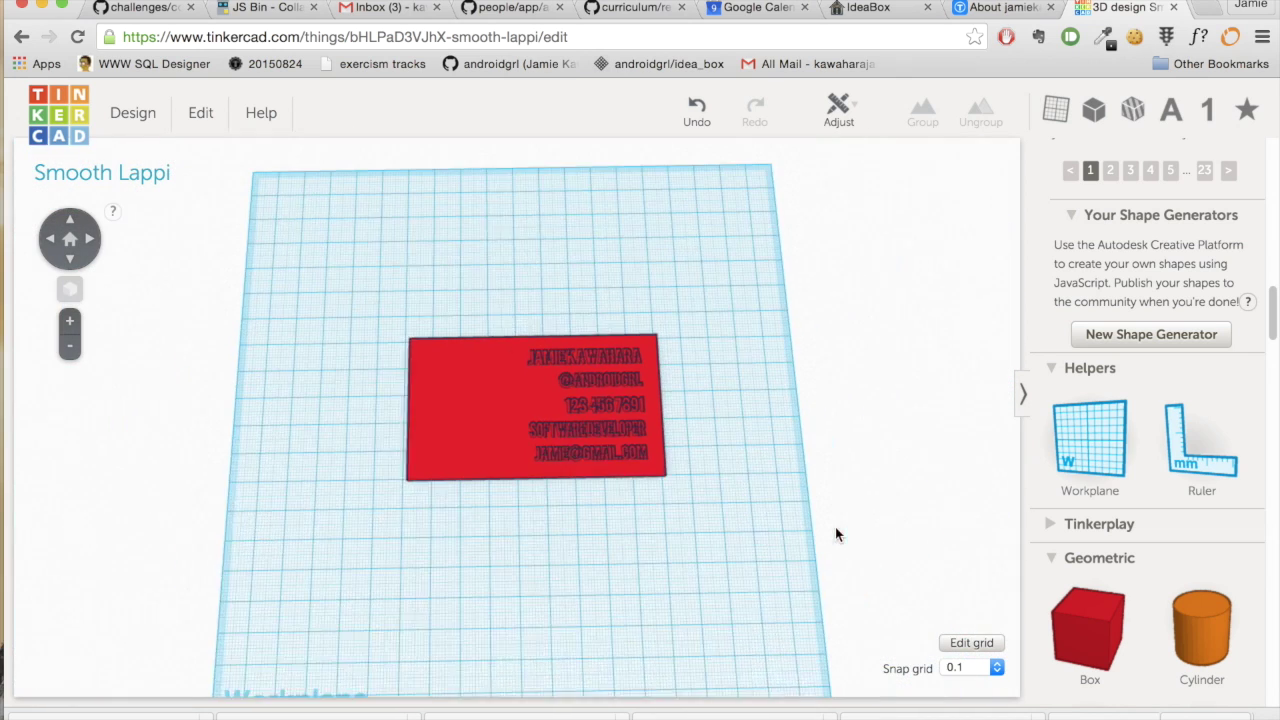
{"action": "left_click", "coordinate": [464, 395]}
{"action": "left_click_drag", "start_coordinate": [426, 356], "coordinate": [331, 270]}
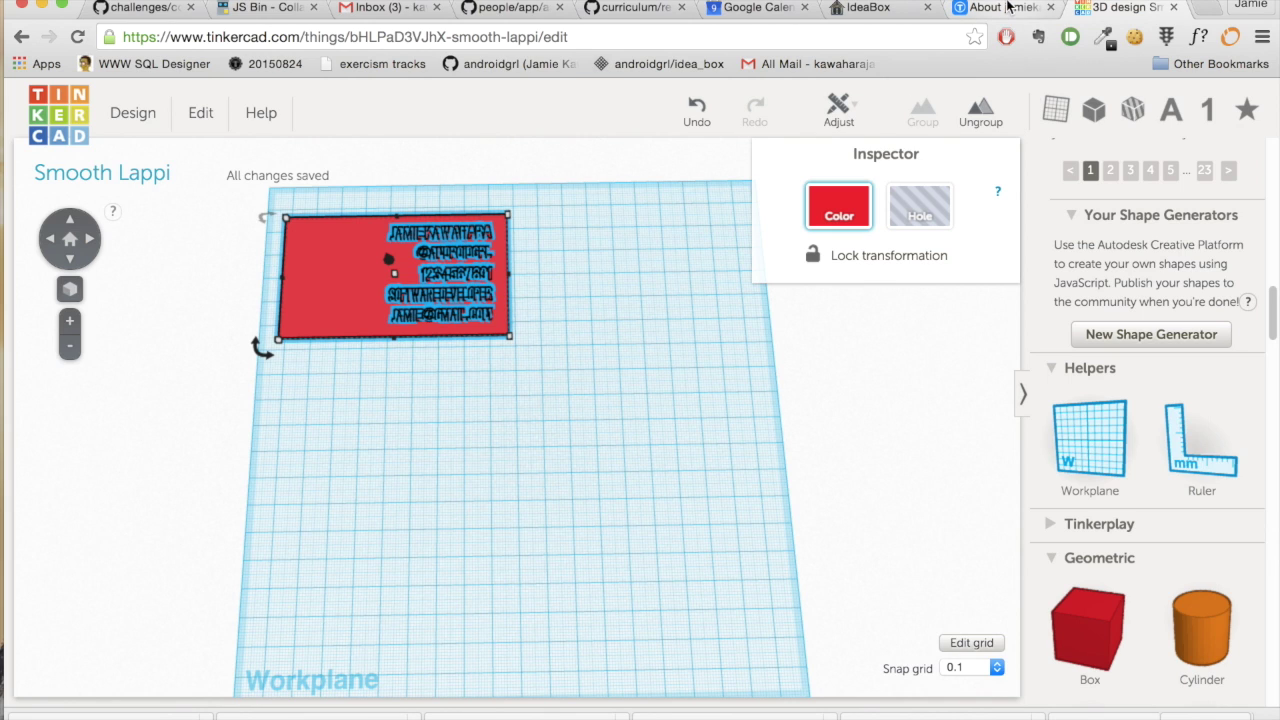
{"action": "left_click", "coordinate": [817, 157]}
- Open photo1's Thingiverse page, download its lithopane STL from Thing Files, and return to Tinkercad
{"action": "left_click", "coordinate": [981, 12]}
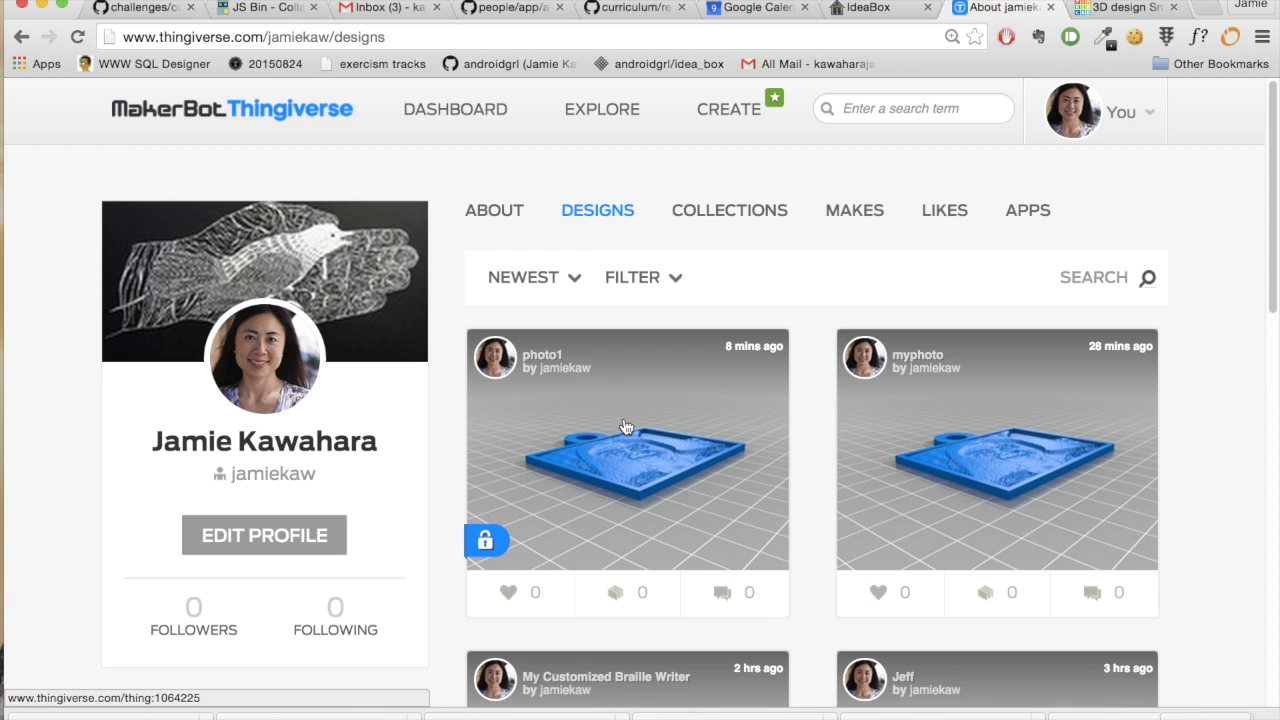
{"action": "left_click", "coordinate": [624, 426]}
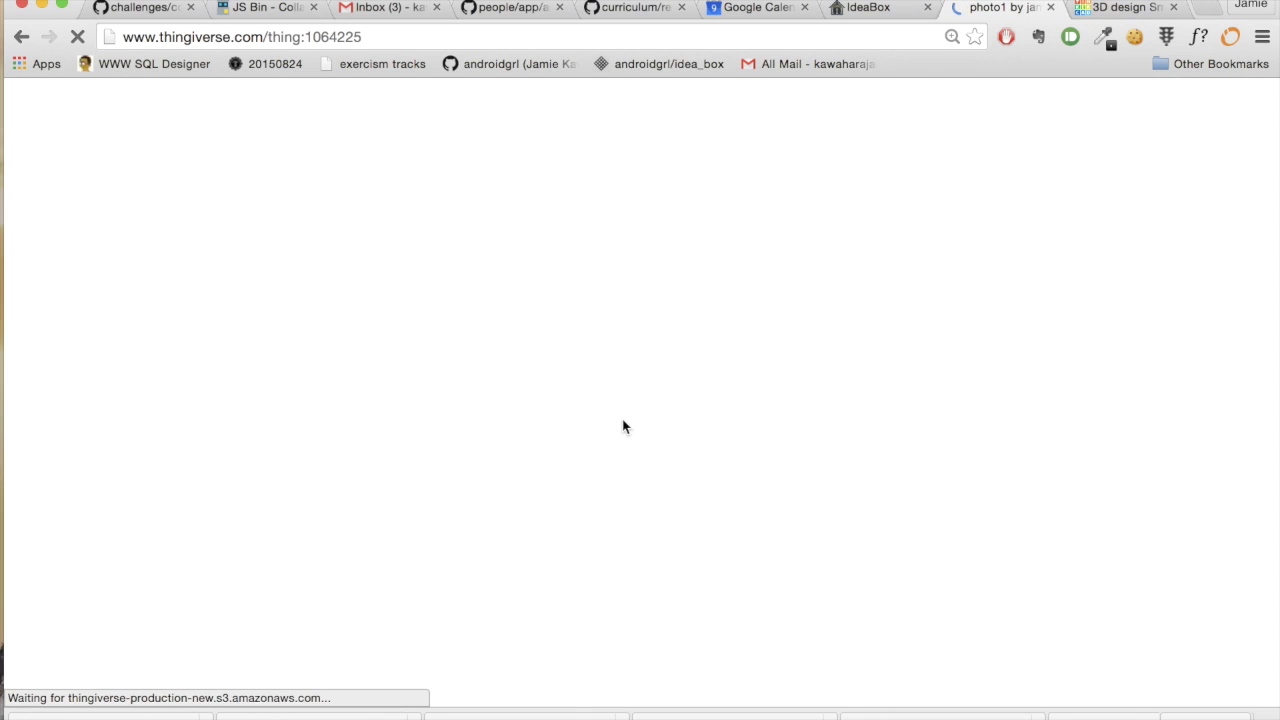
{"action": "scroll", "coordinate": [623, 430], "scroll_direction": "down", "scroll_amount": 5}
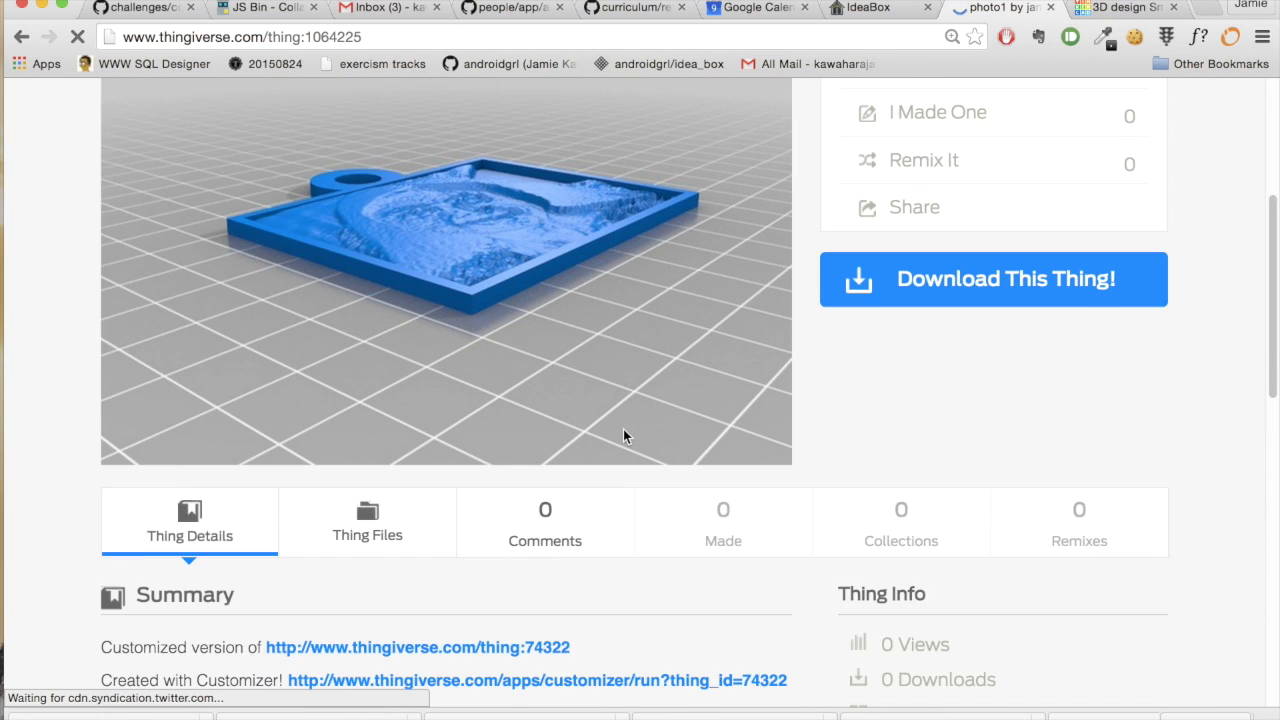
{"action": "left_click", "coordinate": [364, 527]}
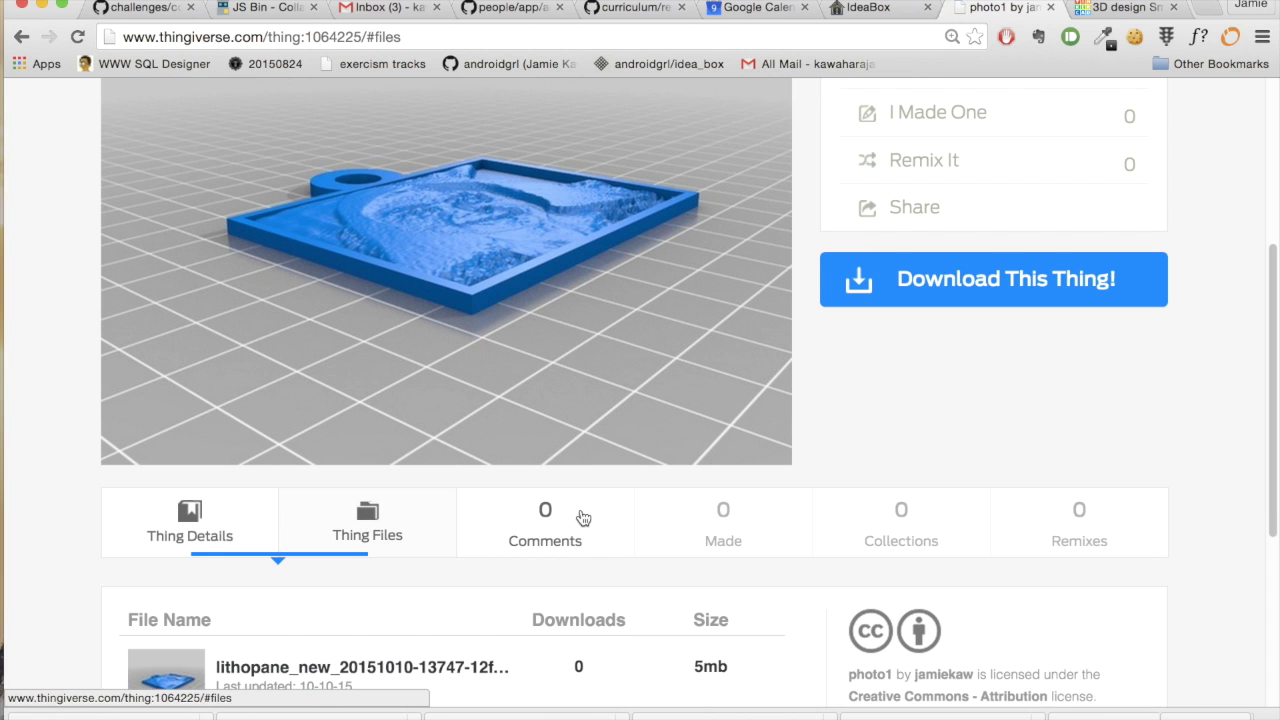
{"action": "scroll", "coordinate": [566, 519], "scroll_direction": "down", "scroll_amount": 3}
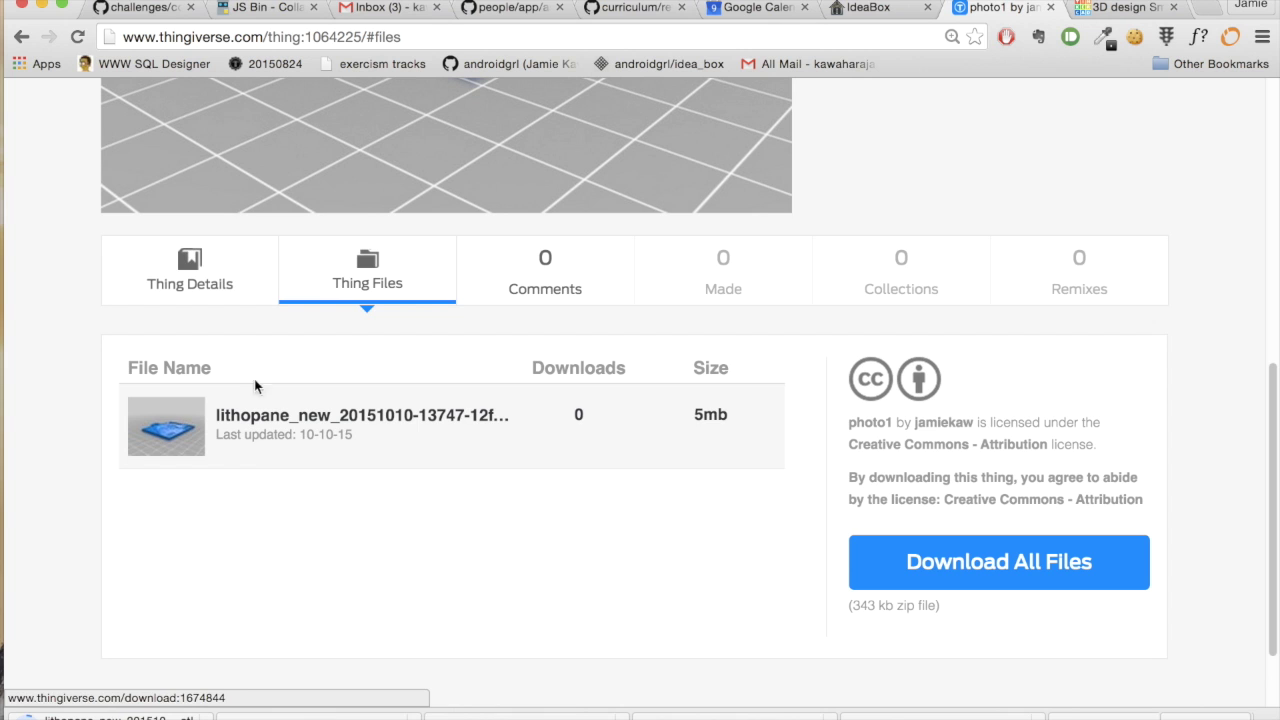
{"action": "left_click", "coordinate": [1125, 8]}
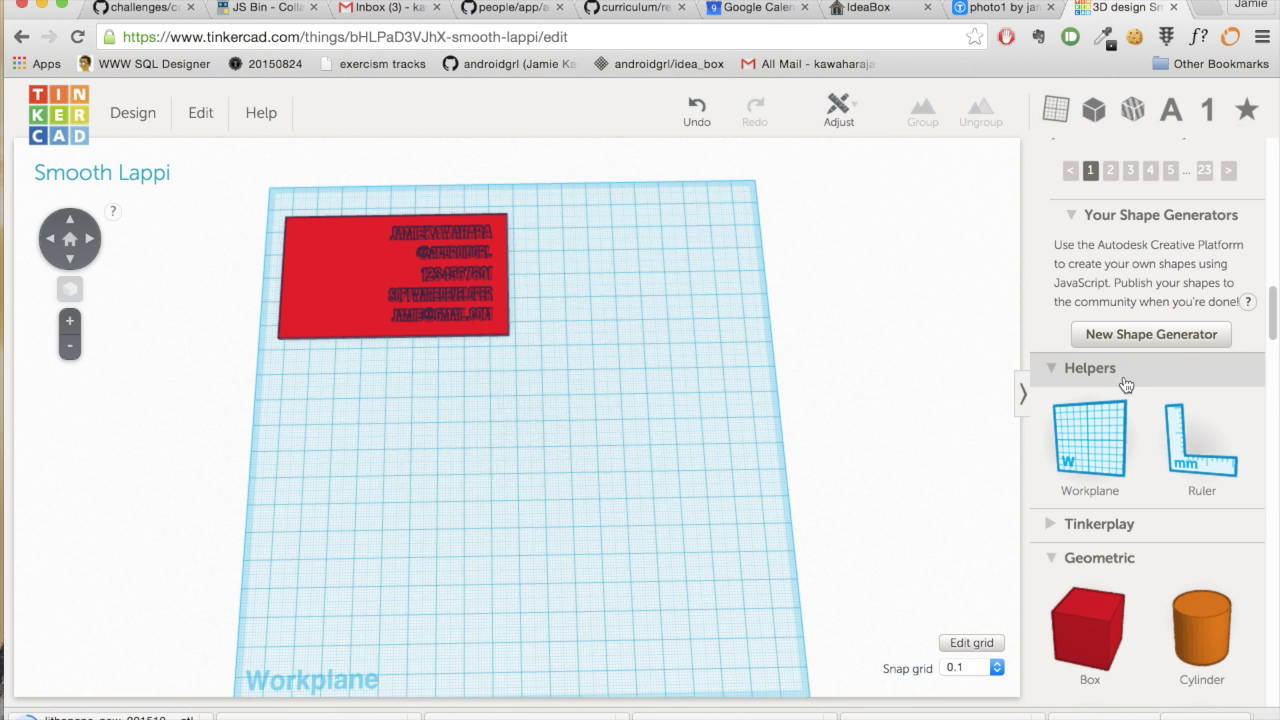
- Choose the newest lithopane STL from Downloads and import it into the design
{"action": "scroll", "coordinate": [1140, 375], "scroll_direction": "down", "scroll_amount": 3}
{"action": "scroll", "coordinate": [1142, 376], "scroll_direction": "up", "scroll_amount": 10}
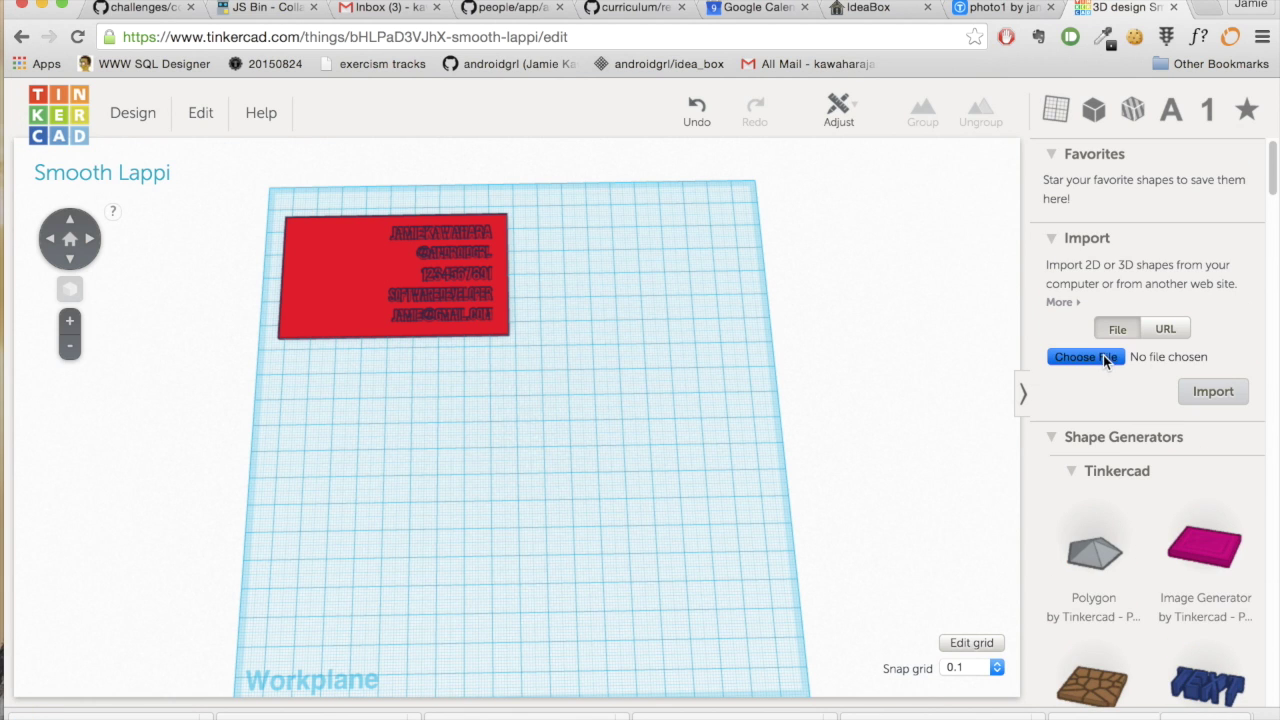
{"action": "left_click", "coordinate": [1107, 360]}
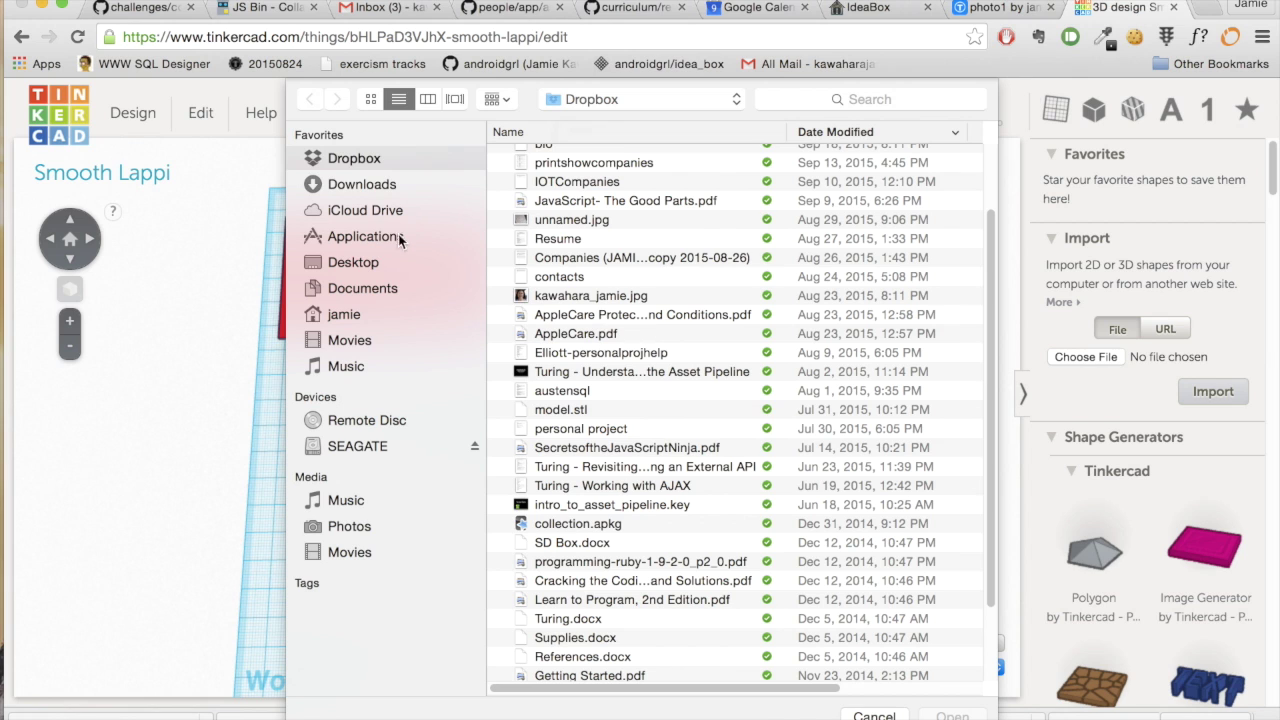
{"action": "left_click", "coordinate": [366, 185]}
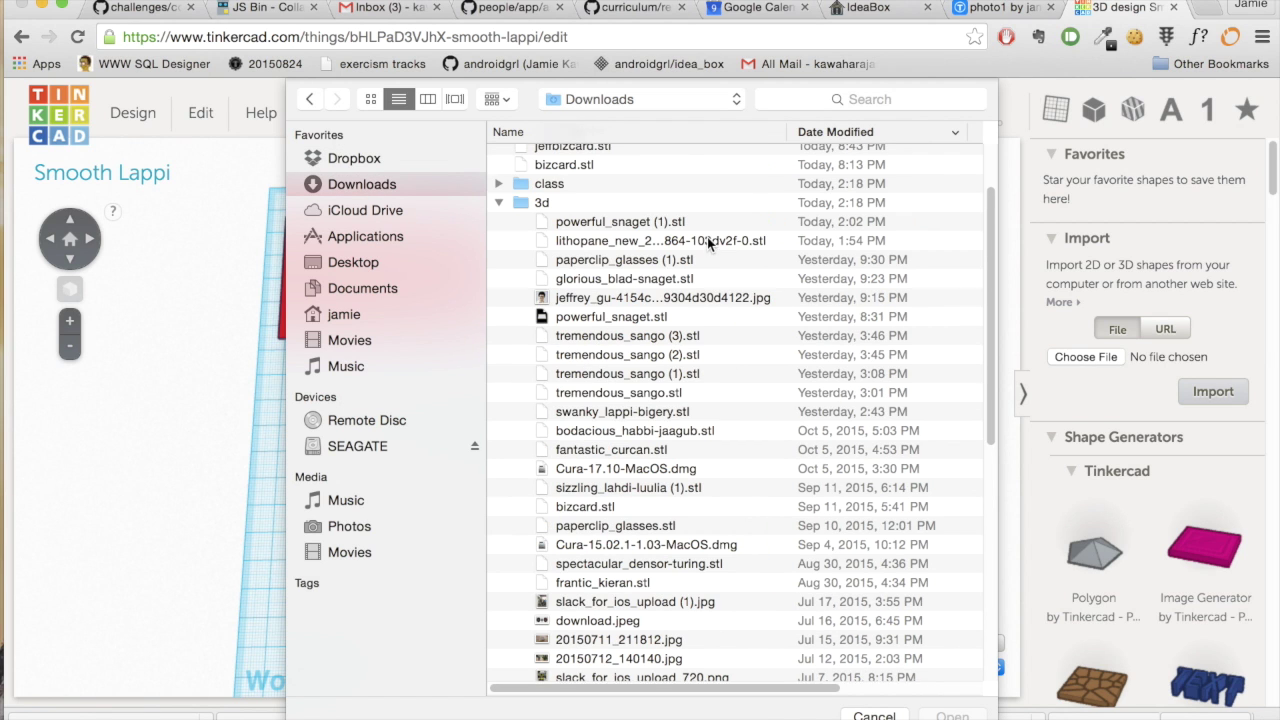
{"action": "scroll", "coordinate": [707, 240], "scroll_direction": "up", "scroll_amount": 2}
{"action": "scroll", "coordinate": [707, 241], "scroll_direction": "up", "scroll_amount": 2}
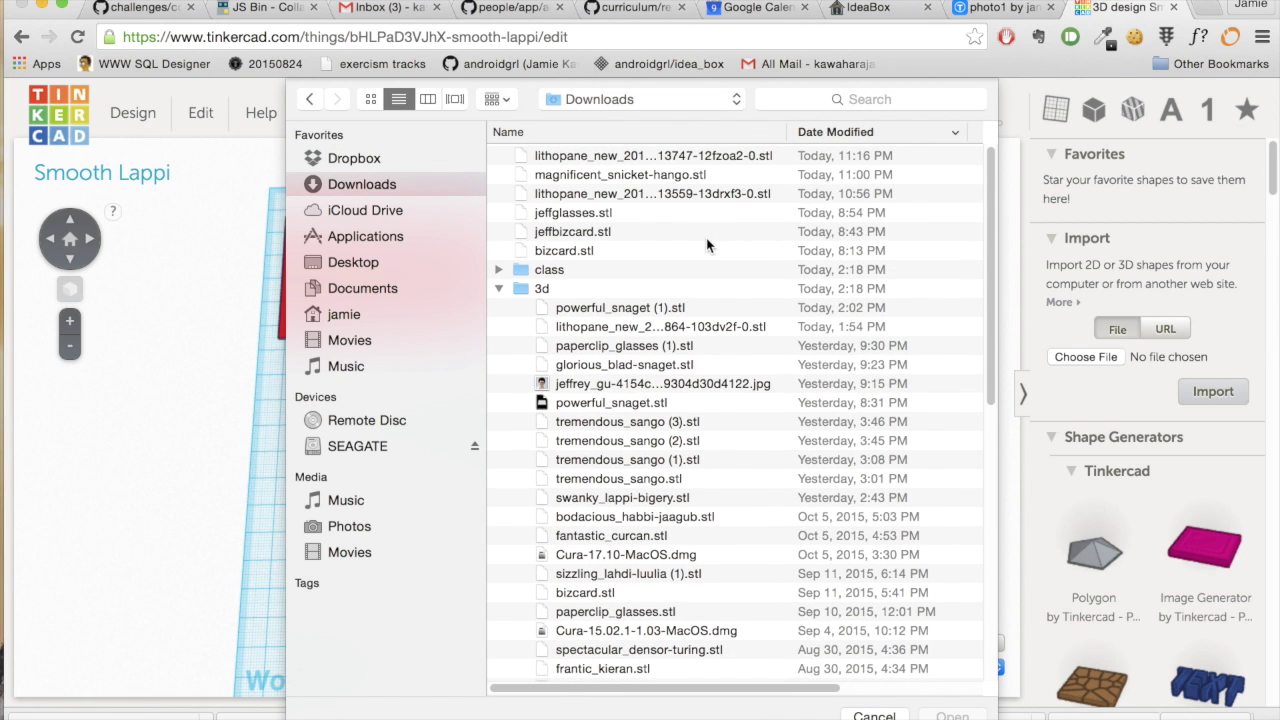
{"action": "left_click", "coordinate": [657, 161]}
{"action": "key", "text": "Return"}
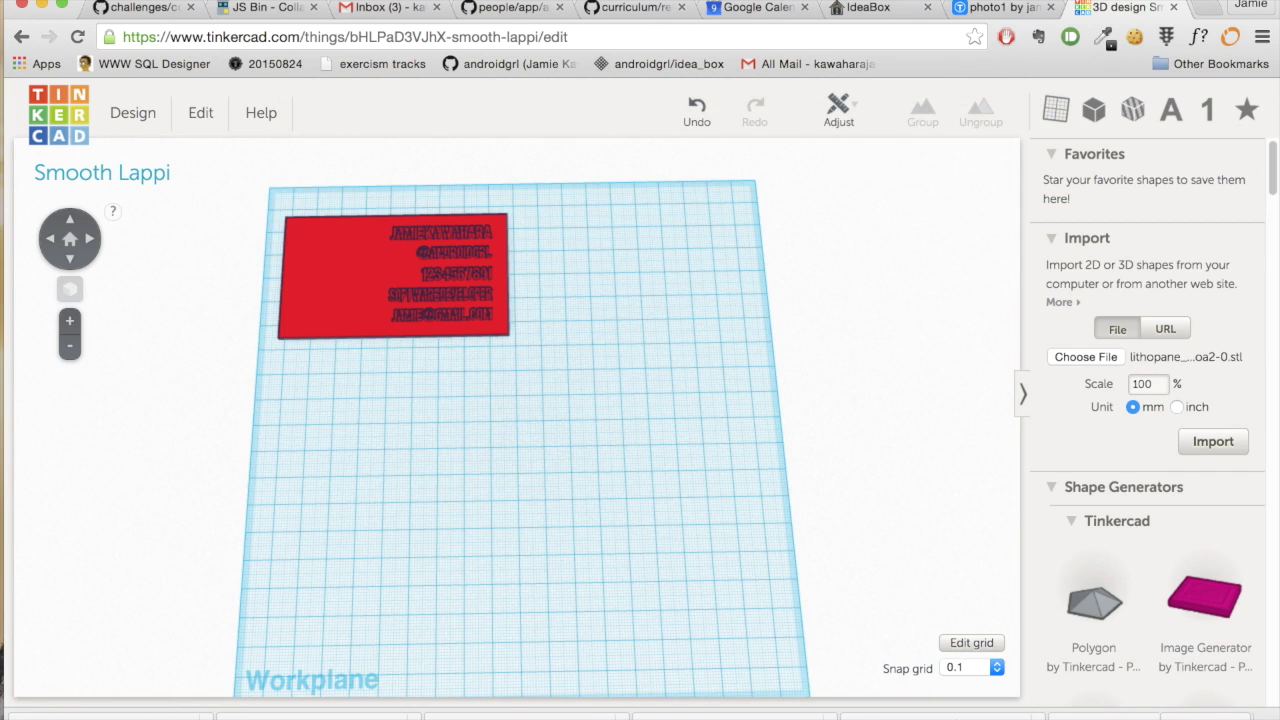
{"action": "left_click", "coordinate": [1206, 442]}
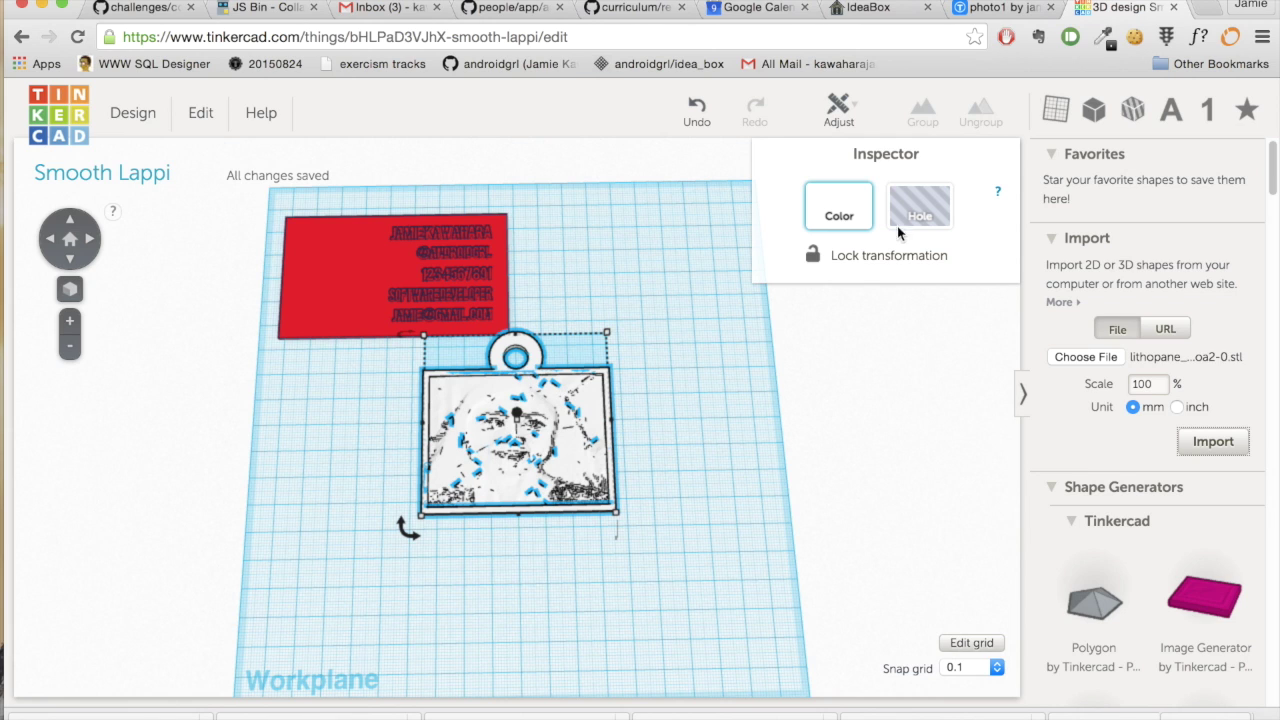
- Scale the lithophane down by its corner to about 28.55 × 35.87 mm
{"action": "mouse_move", "coordinate": [618, 512]}
{"action": "left_click_drag", "start_coordinate": [617, 512], "coordinate": [504, 430]}
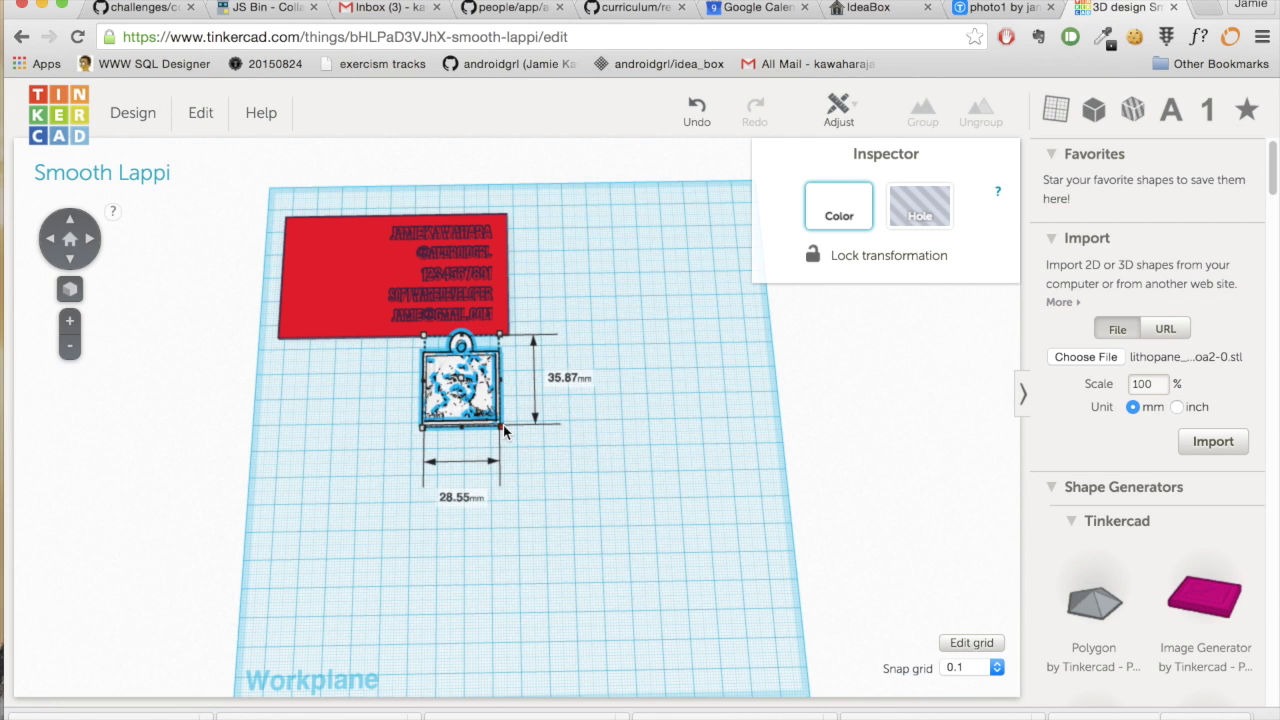
{"action": "scroll", "coordinate": [583, 465], "scroll_direction": "down", "scroll_amount": 5}
{"action": "scroll", "coordinate": [583, 465], "scroll_direction": "up", "scroll_amount": 7}
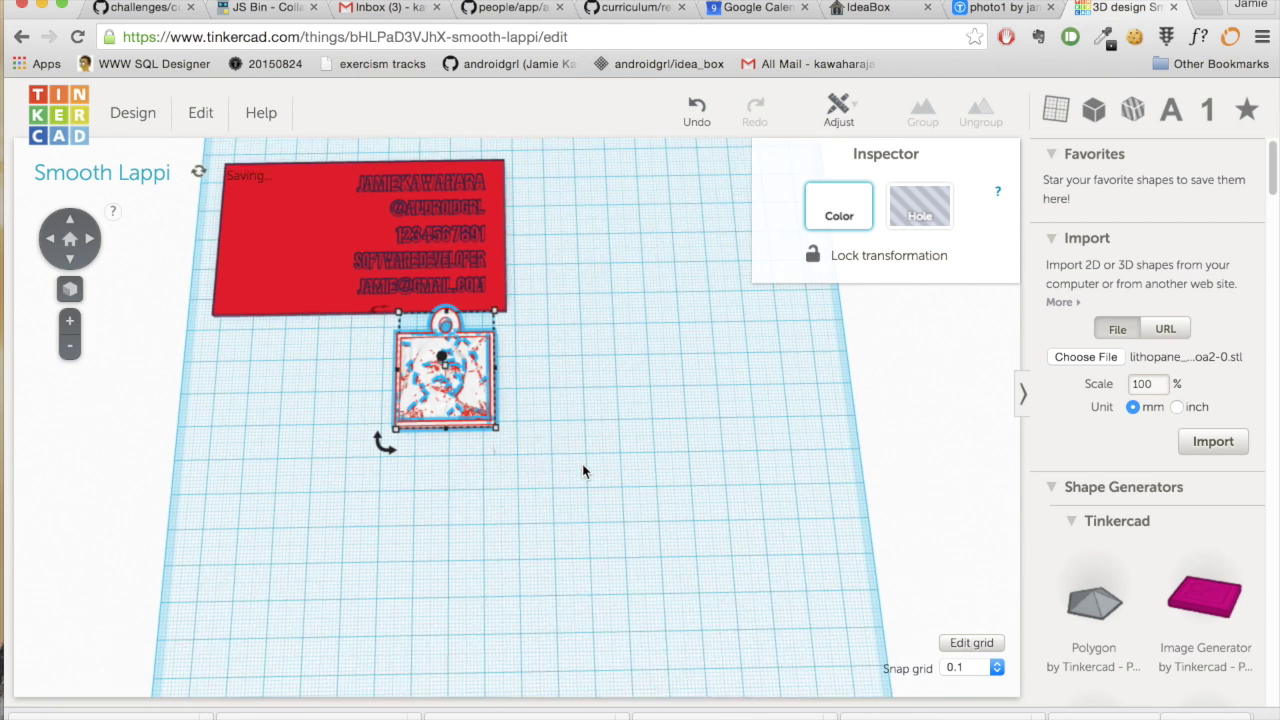
- Enlarge the lithophane slightly to about 29 × 38 mm and leave it on the grid below the card
{"action": "left_click_drag", "start_coordinate": [449, 385], "coordinate": [301, 252]}
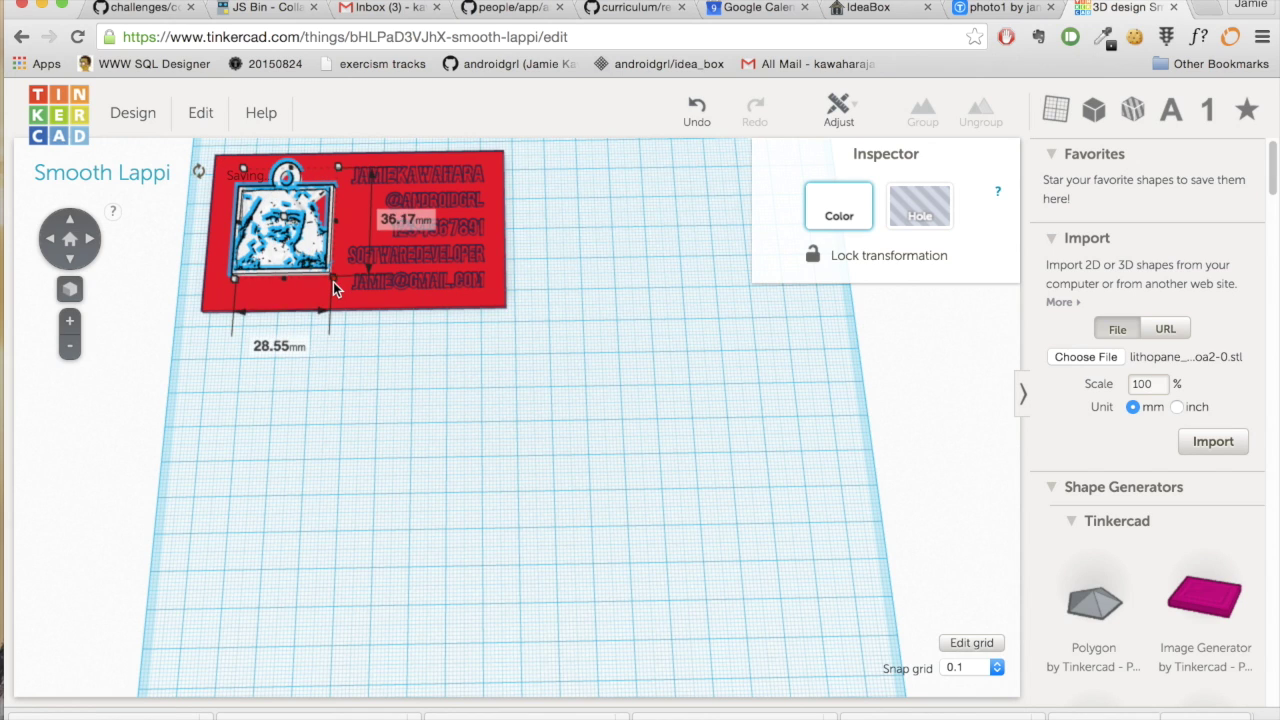
{"action": "left_click_drag", "start_coordinate": [333, 284], "coordinate": [335, 284]}
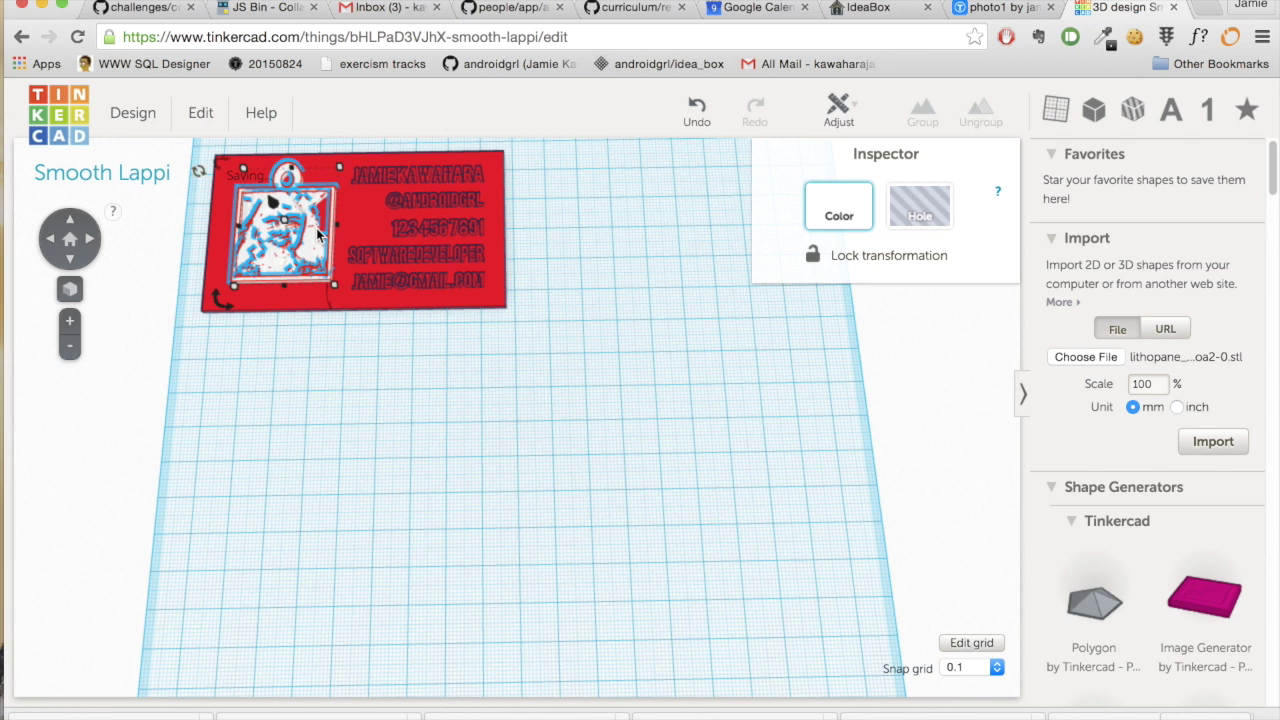
{"action": "left_click_drag", "start_coordinate": [318, 234], "coordinate": [579, 449]}
{"action": "scroll", "coordinate": [620, 456], "scroll_direction": "down", "scroll_amount": 5}
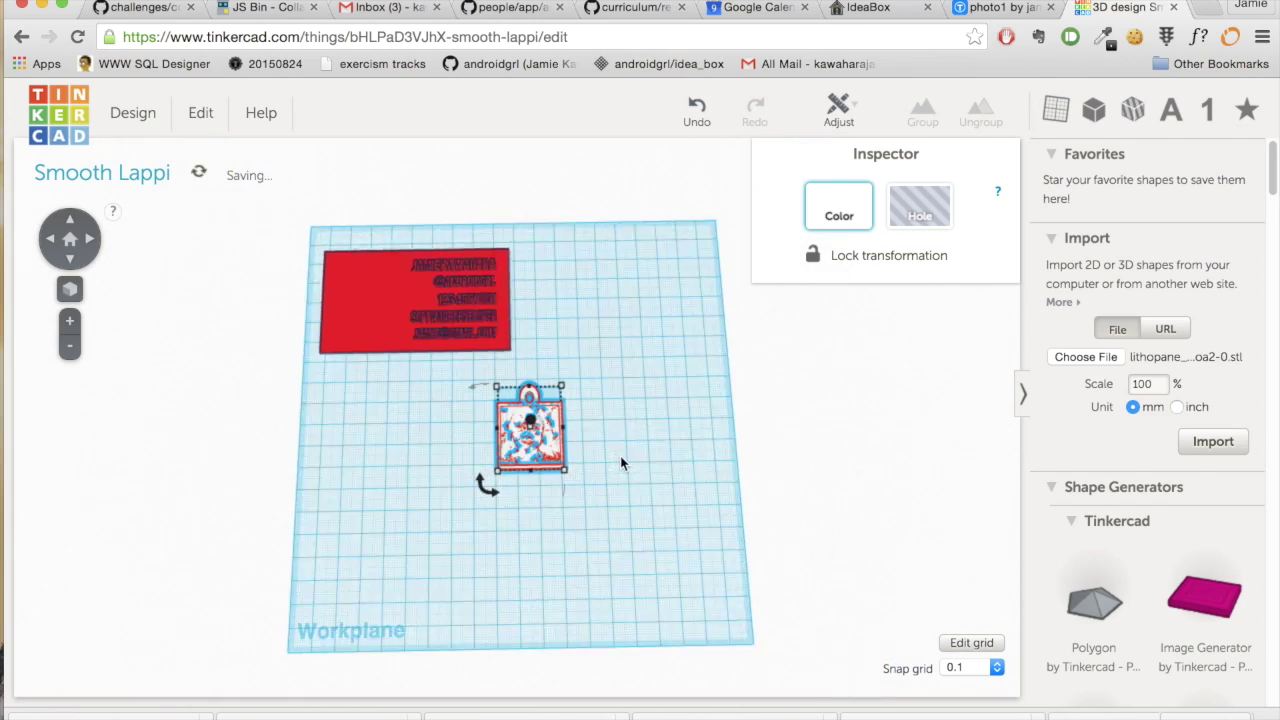
- Deselect the lithophane and drag a pink box shape onto the workplane
{"action": "scroll", "coordinate": [620, 463], "scroll_direction": "up", "scroll_amount": 5}
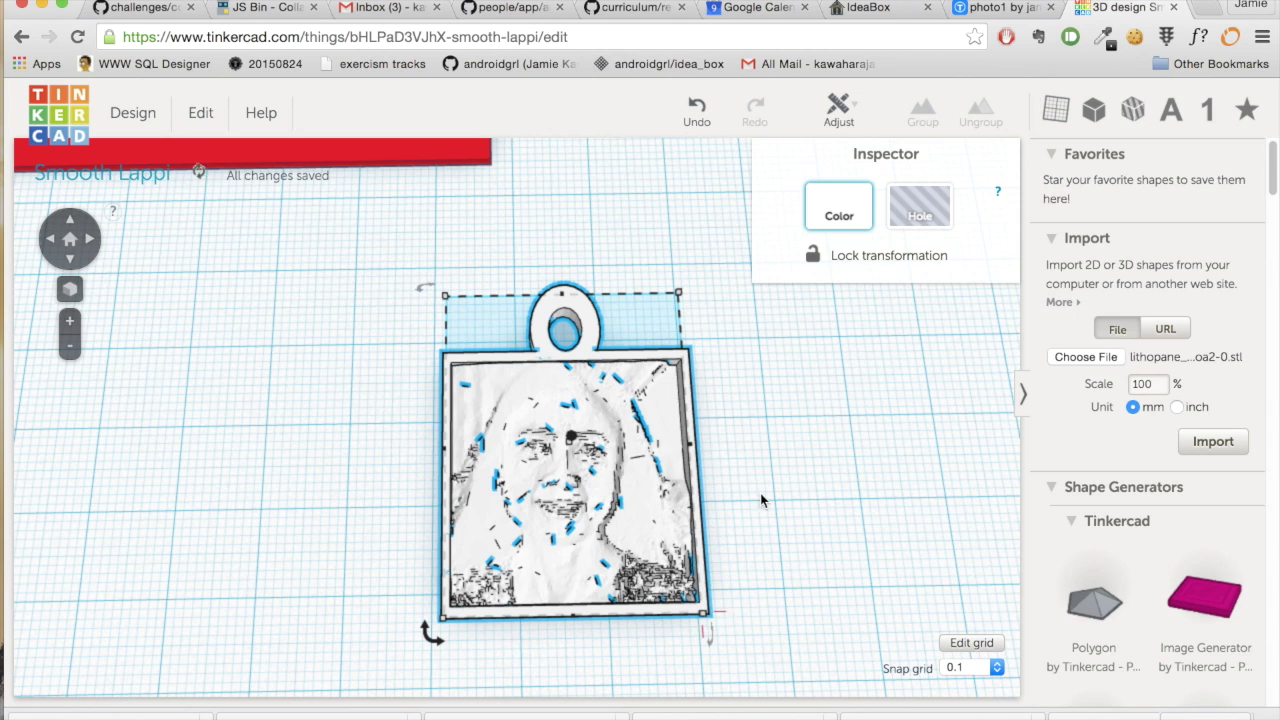
{"action": "left_click", "coordinate": [828, 485]}
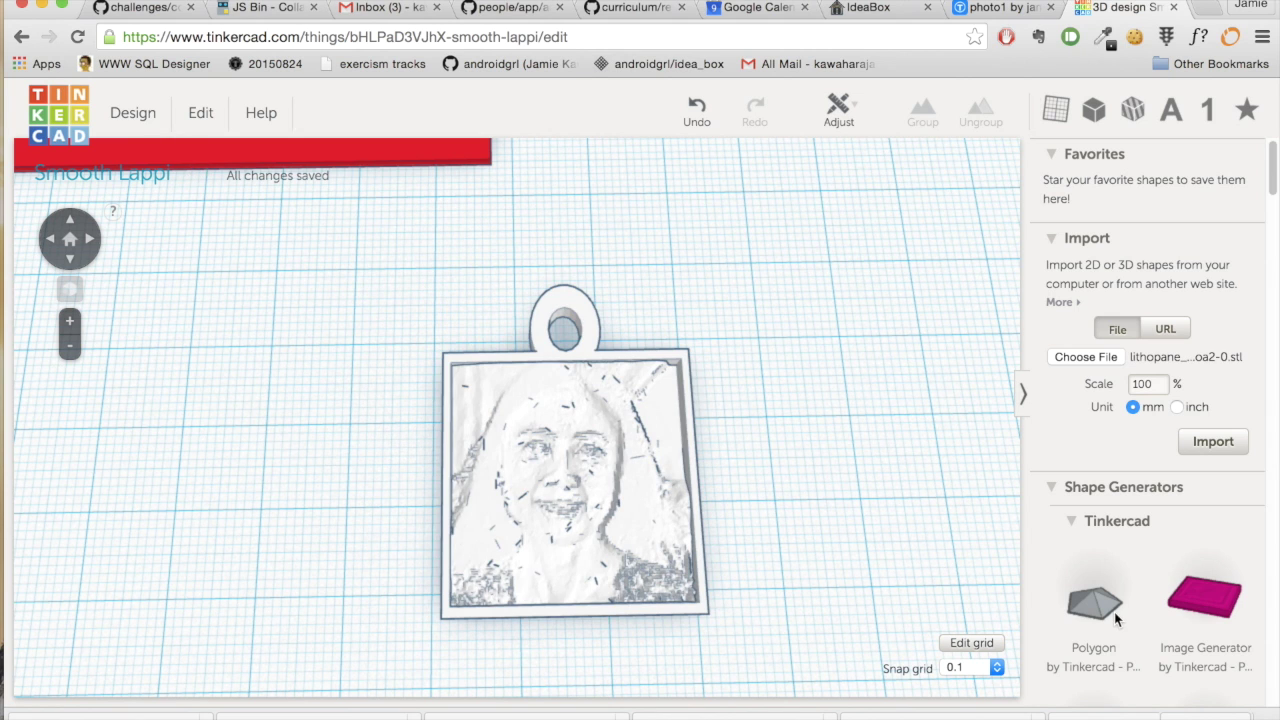
{"action": "scroll", "coordinate": [1116, 620], "scroll_direction": "down", "scroll_amount": 15}
{"action": "scroll", "coordinate": [1115, 613], "scroll_direction": "down", "scroll_amount": 10}
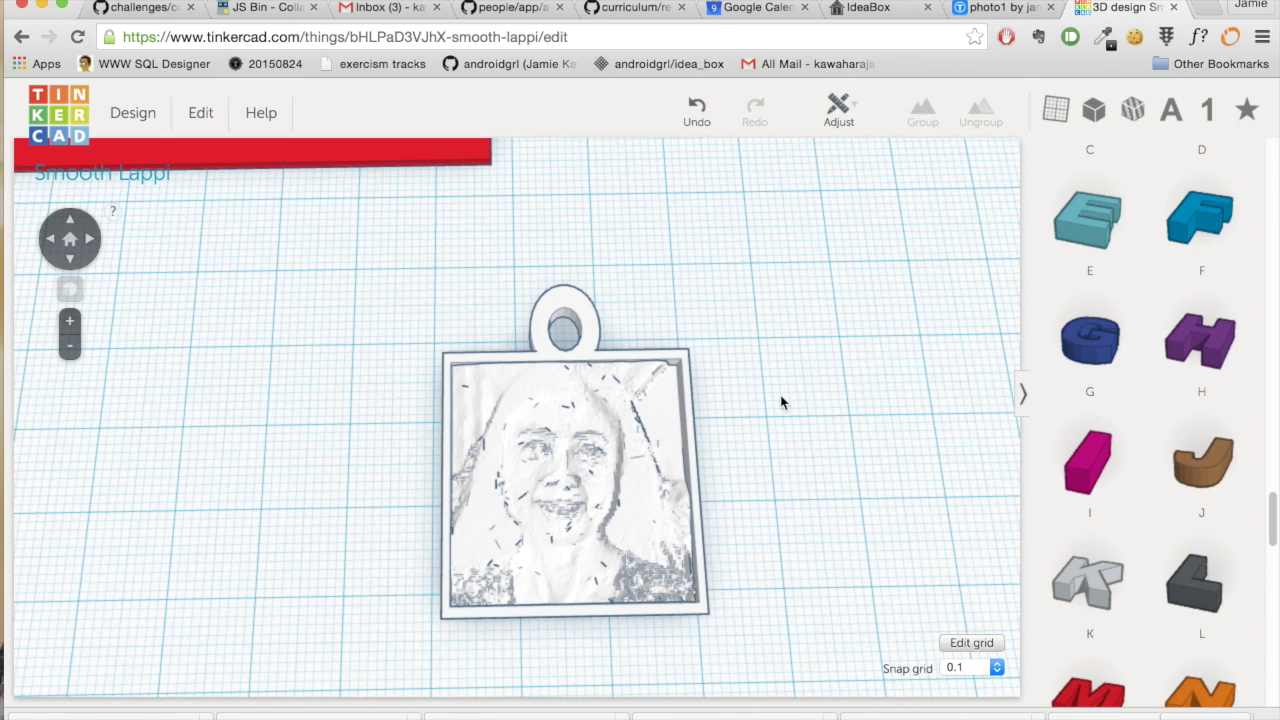
{"action": "left_click_drag", "start_coordinate": [1082, 457], "coordinate": [146, 462]}
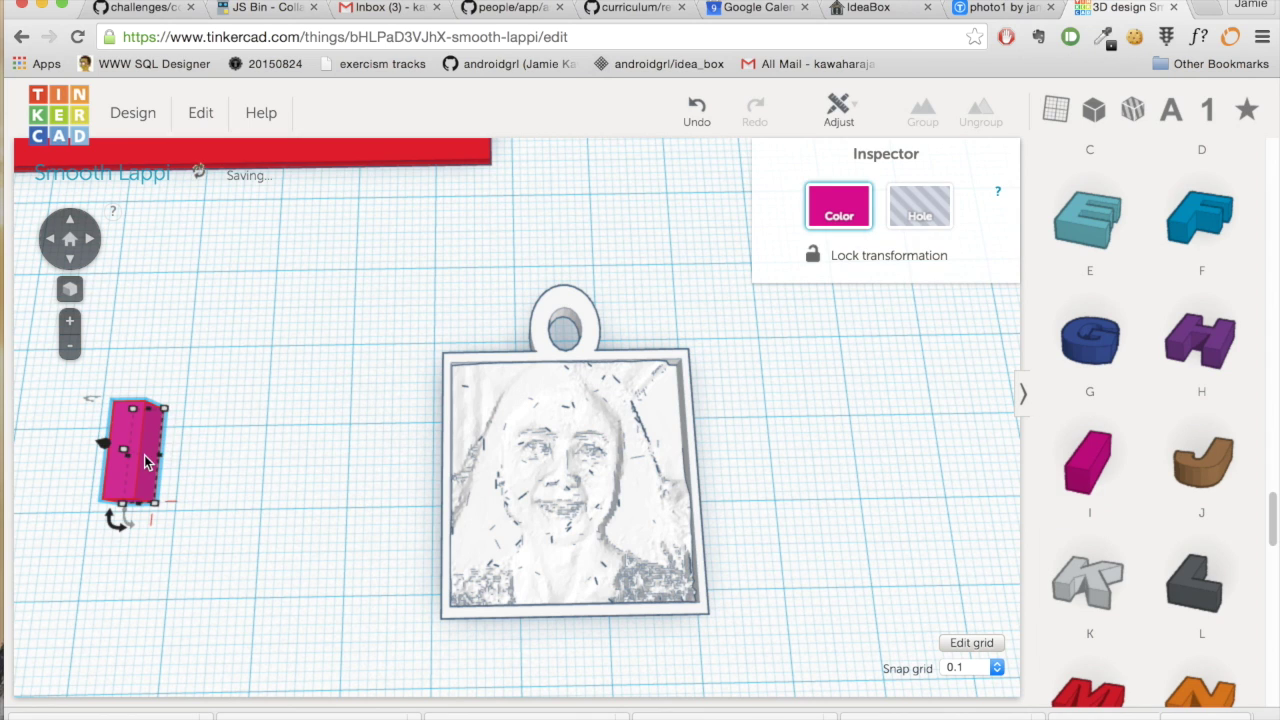
- Make more pink box copies and spread them around the pendant
{"action": "left_click", "coordinate": [196, 118]}
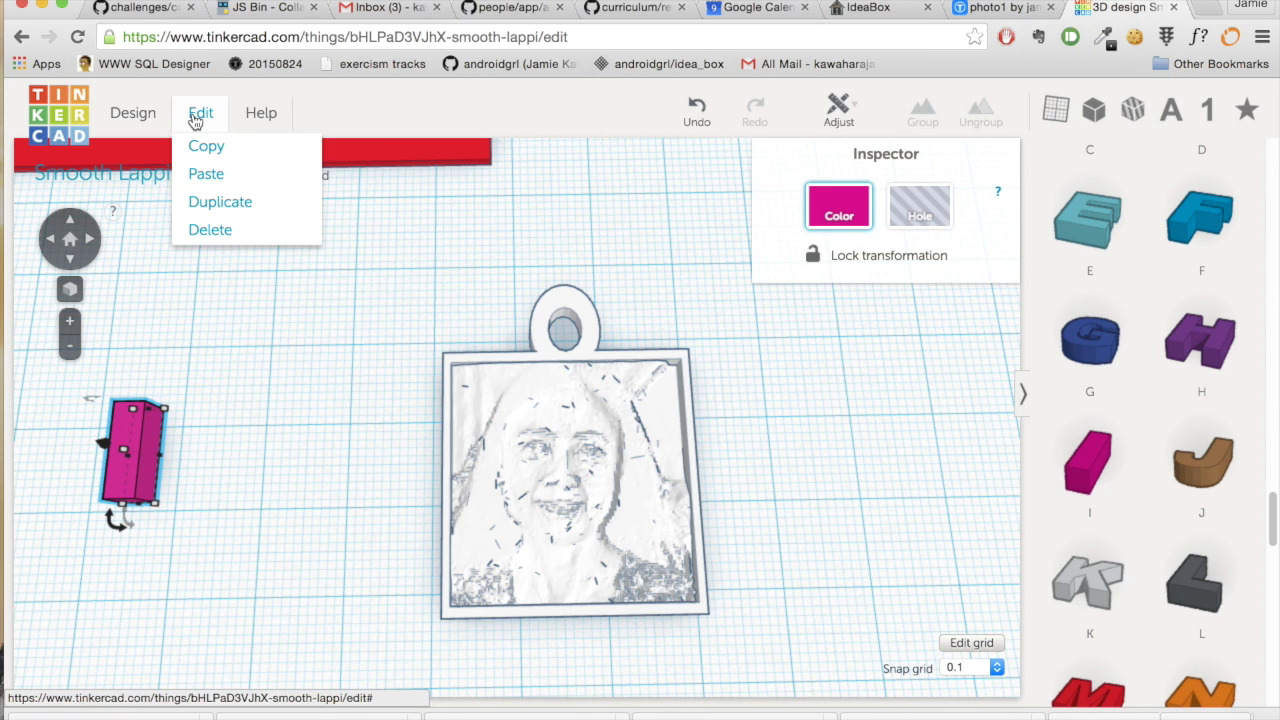
{"action": "left_click", "coordinate": [195, 121]}
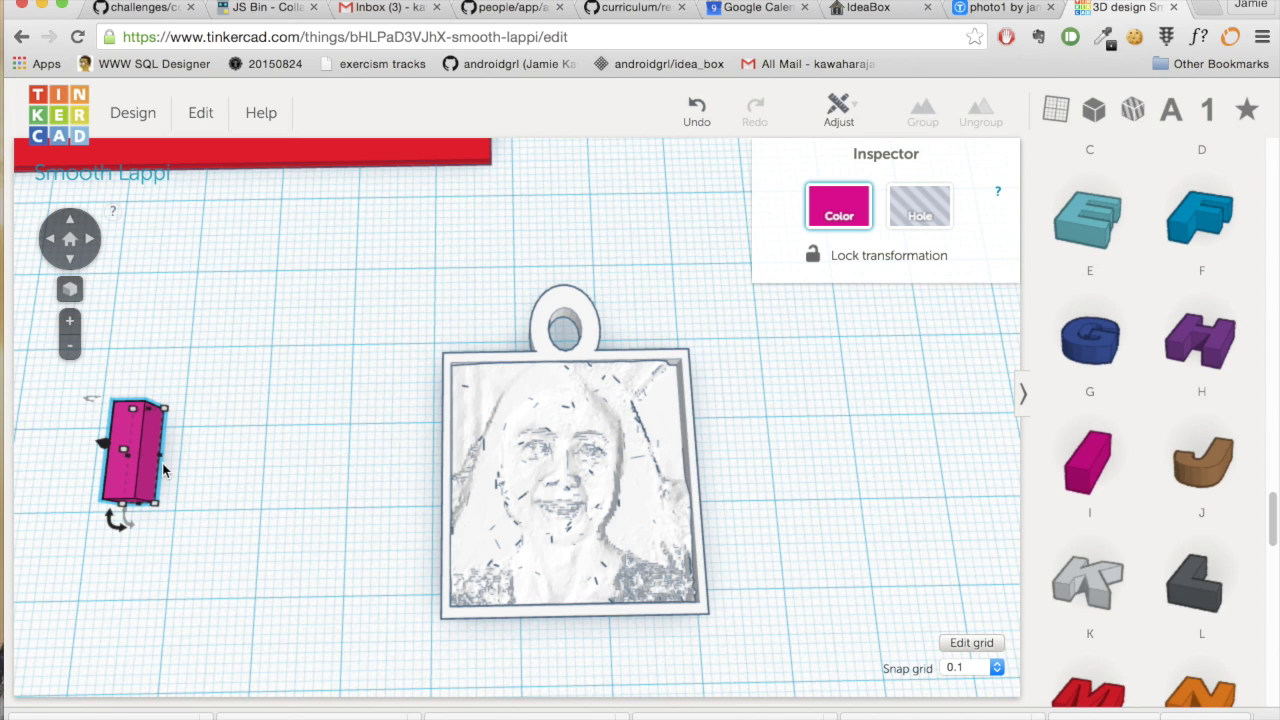
{"action": "left_click_drag", "start_coordinate": [162, 463], "coordinate": [250, 465]}
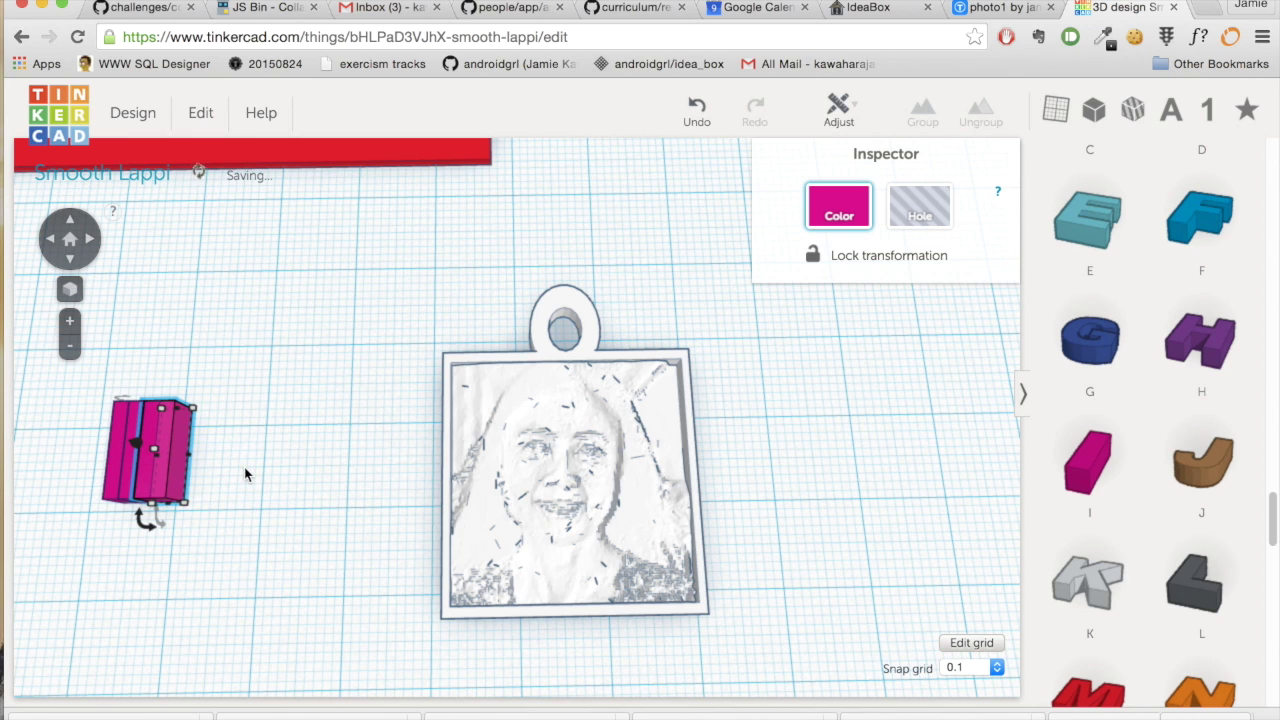
{"action": "left_click_drag", "start_coordinate": [180, 465], "coordinate": [580, 220]}
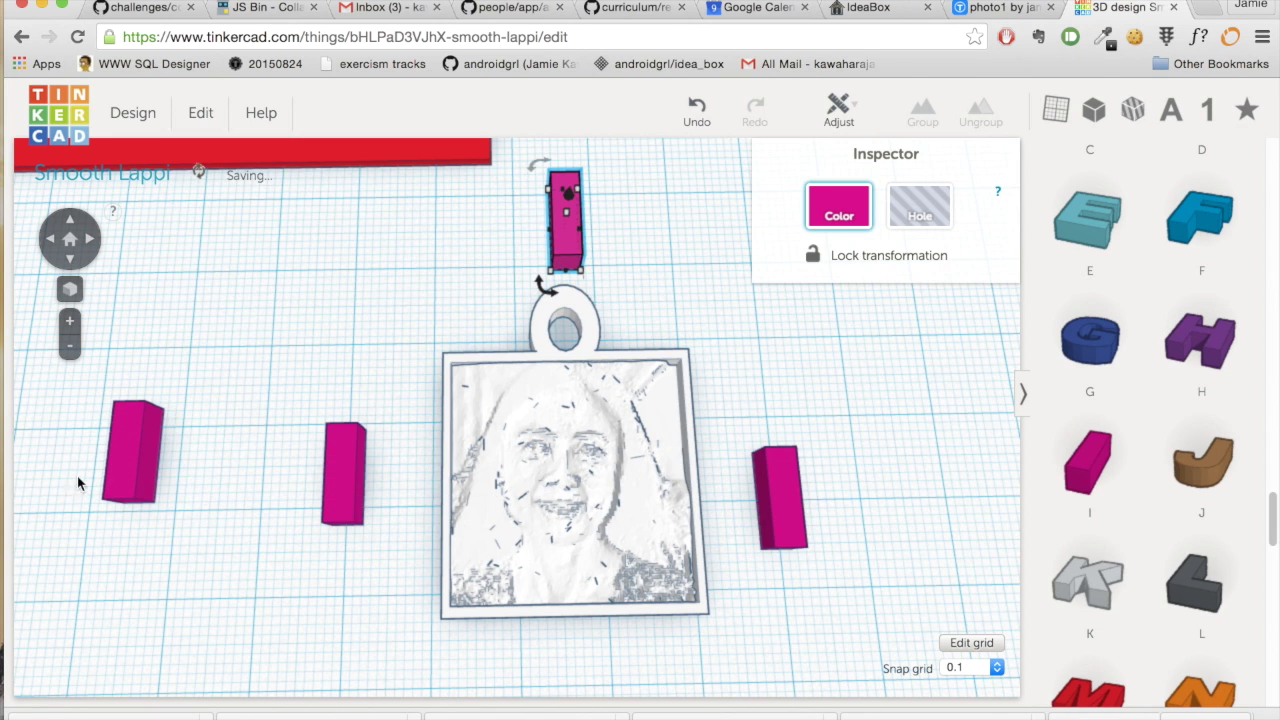
- Move one box below the pendant and stretch the left box into a bar along the photo's left edge
{"action": "left_click_drag", "start_coordinate": [126, 458], "coordinate": [578, 703]}
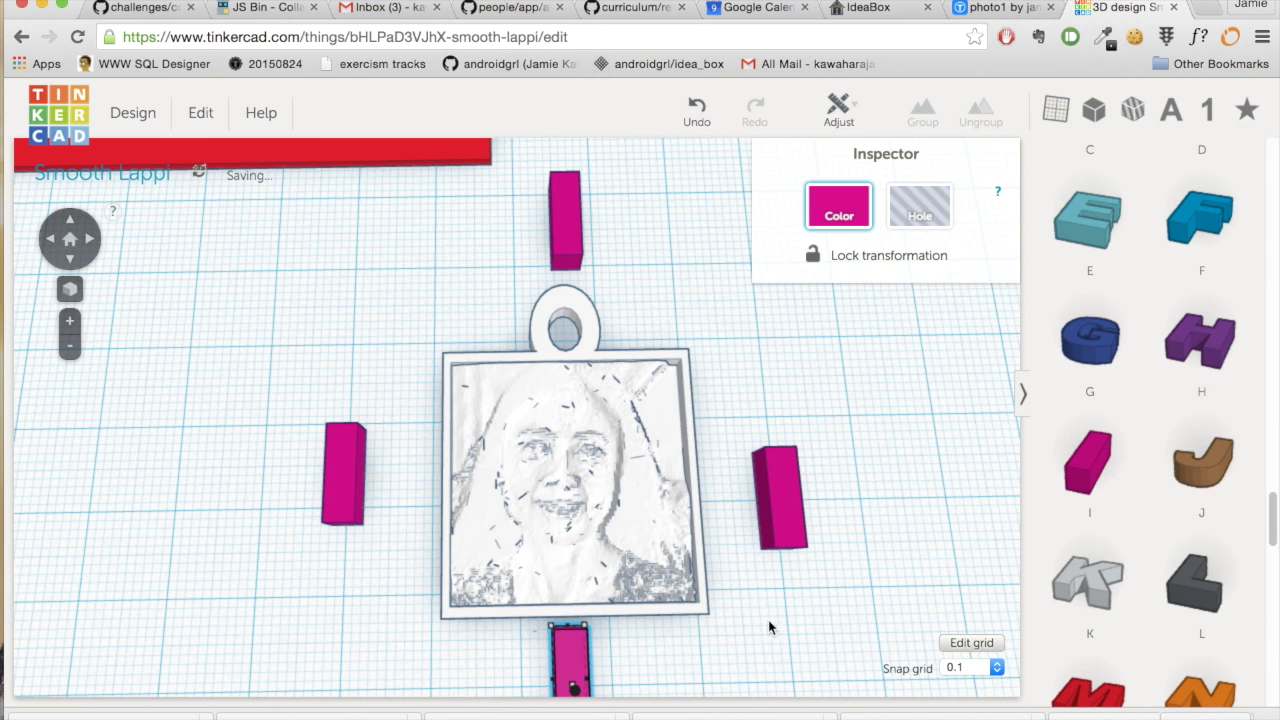
{"action": "scroll", "coordinate": [764, 632], "scroll_direction": "up", "scroll_amount": 2}
{"action": "scroll", "coordinate": [764, 632], "scroll_direction": "down", "scroll_amount": 5}
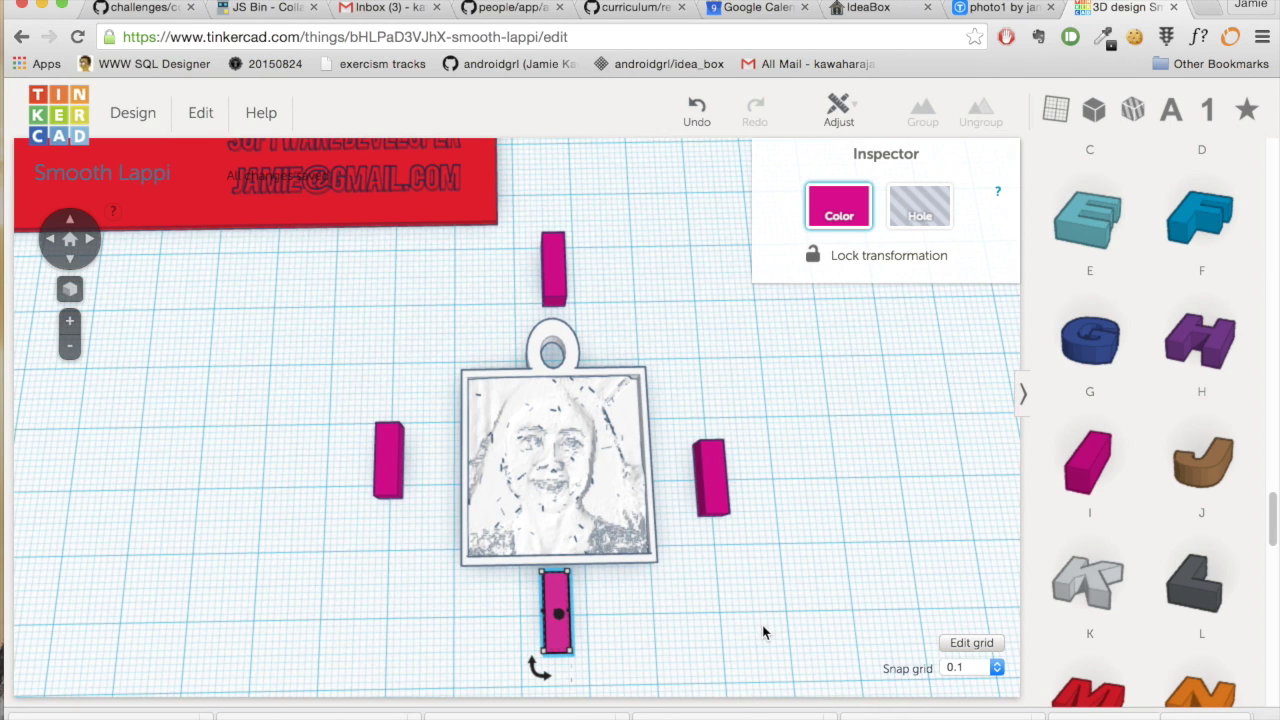
{"action": "left_click", "coordinate": [395, 470]}
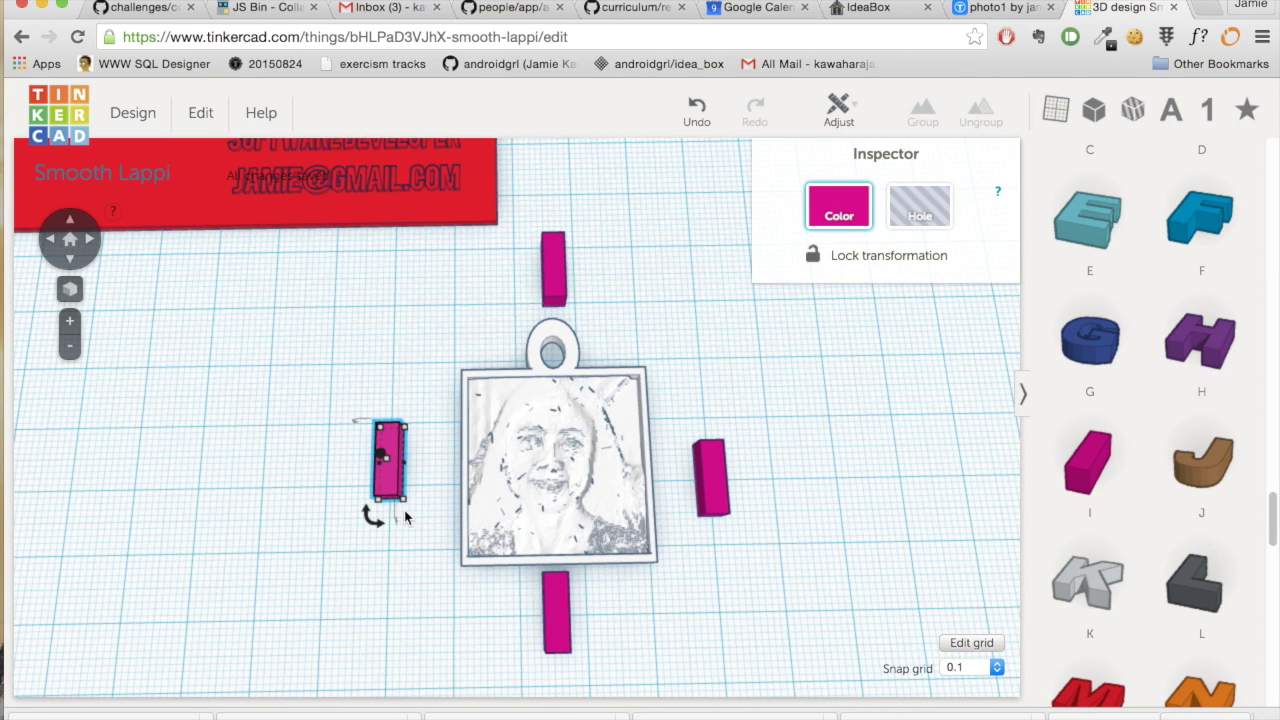
{"action": "left_click_drag", "start_coordinate": [405, 508], "coordinate": [406, 692]}
{"action": "left_click_drag", "start_coordinate": [382, 599], "coordinate": [448, 516]}
- Stretch the right bar to about 33.76 mm, then turn the bottom bar horizontal under the frame
{"action": "left_click", "coordinate": [719, 506]}
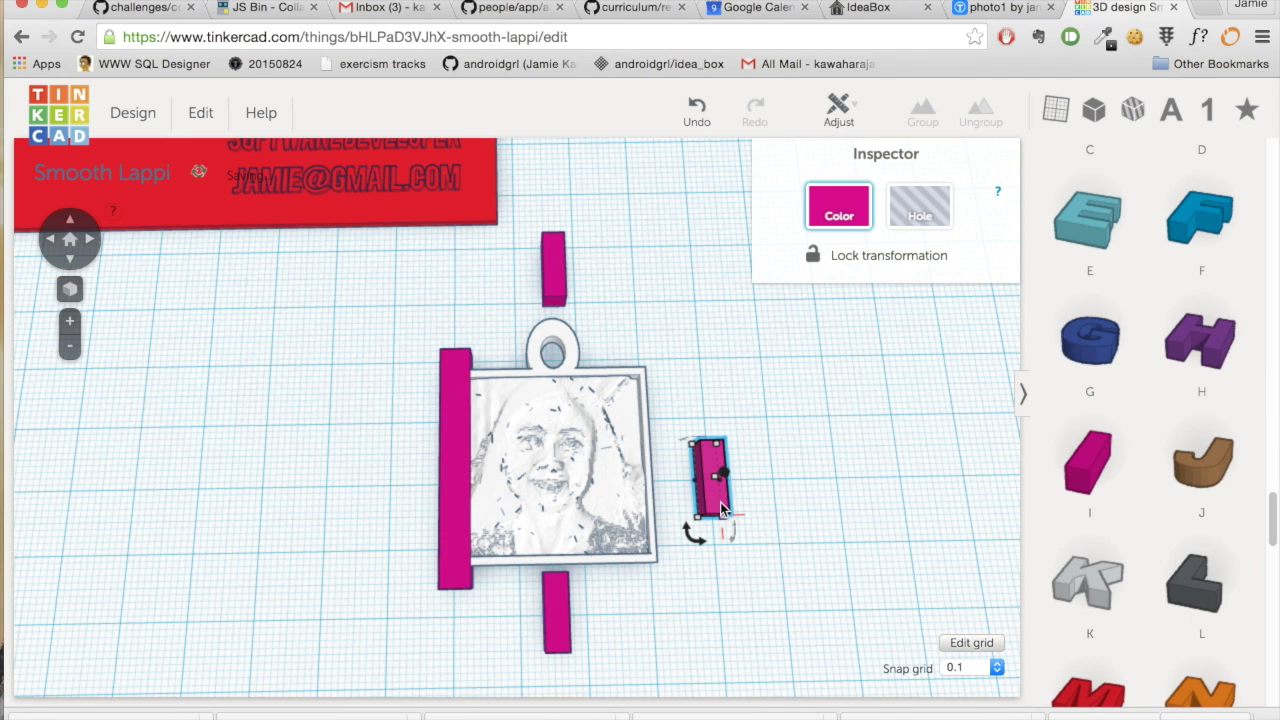
{"action": "mouse_move", "coordinate": [729, 528]}
{"action": "left_click_drag", "start_coordinate": [726, 522], "coordinate": [740, 663]}
{"action": "left_click_drag", "start_coordinate": [703, 561], "coordinate": [662, 529]}
{"action": "left_click", "coordinate": [553, 645]}
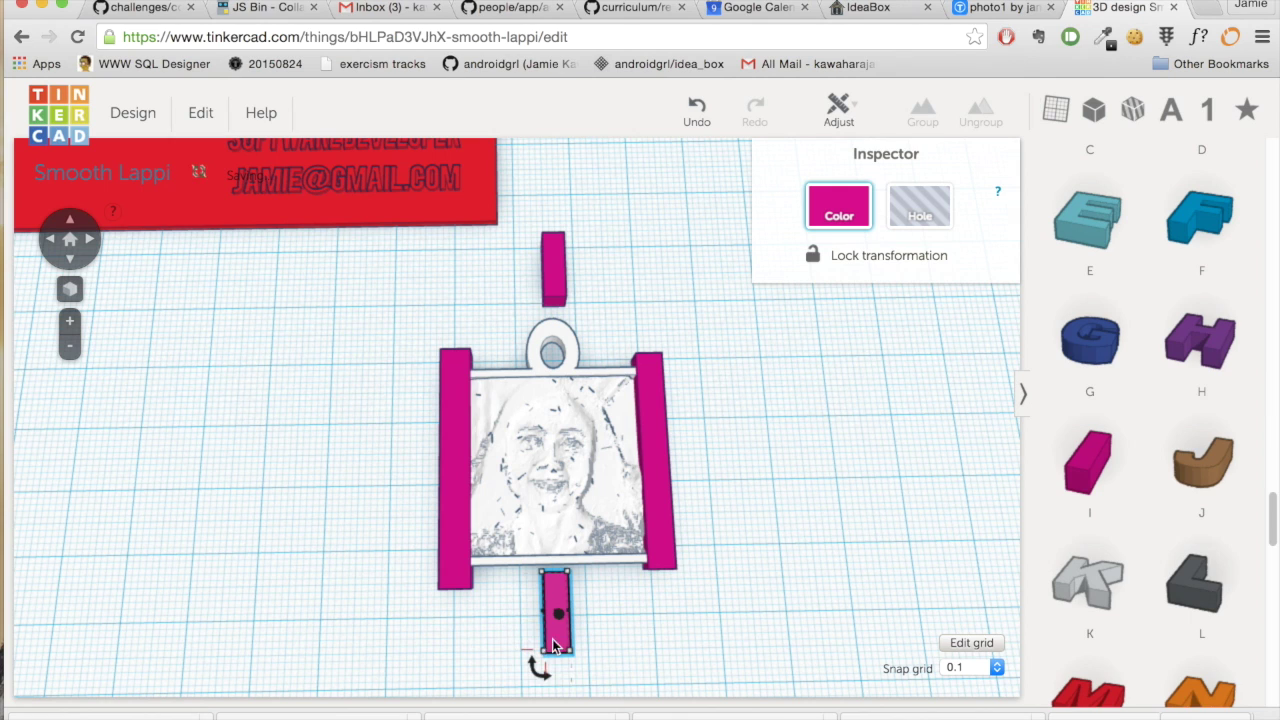
{"action": "left_click_drag", "start_coordinate": [547, 677], "coordinate": [802, 630]}
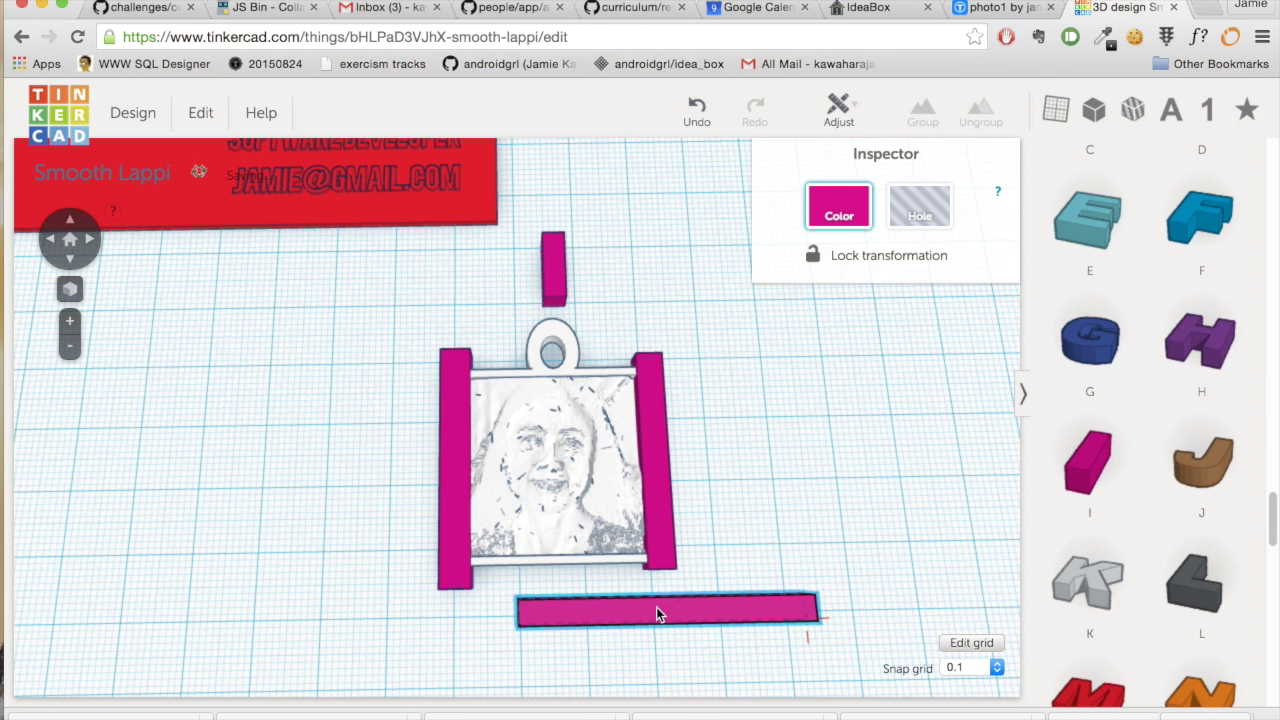
{"action": "left_click_drag", "start_coordinate": [656, 607], "coordinate": [608, 559]}
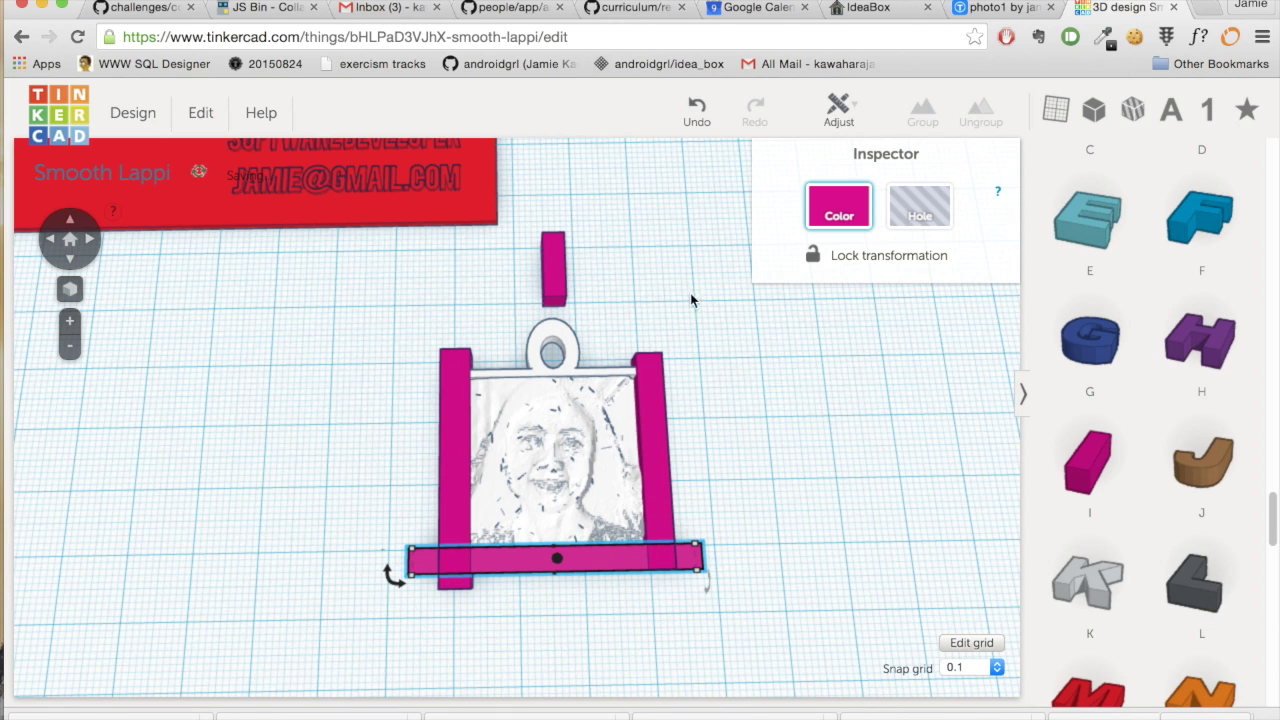
- Rotate the top block horizontal, size it to 46.44 × 11.80 mm, and cap the frame's top edge
{"action": "left_click", "coordinate": [562, 290]}
{"action": "left_click_drag", "start_coordinate": [534, 316], "coordinate": [811, 318]}
{"action": "left_click_drag", "start_coordinate": [660, 307], "coordinate": [588, 353]}
{"action": "scroll", "coordinate": [783, 560], "scroll_direction": "up", "scroll_amount": 2}
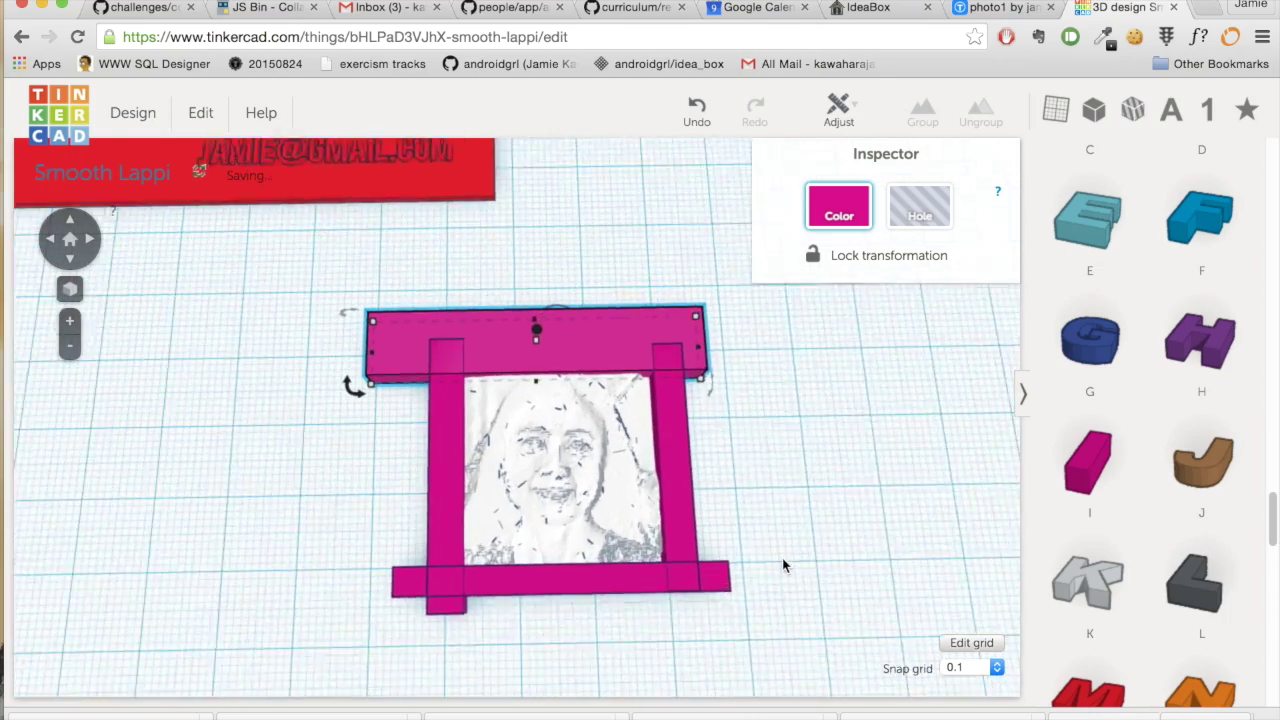
{"action": "scroll", "coordinate": [815, 550], "scroll_direction": "up", "scroll_amount": 2}
{"action": "right_click_drag", "start_coordinate": [863, 516], "coordinate": [333, 565]}
{"action": "left_click_drag", "start_coordinate": [267, 550], "coordinate": [266, 572]}
{"action": "right_click_drag", "start_coordinate": [143, 259], "coordinate": [899, 551]}
{"action": "scroll", "coordinate": [899, 551], "scroll_direction": "down", "scroll_amount": 3}
{"action": "scroll", "coordinate": [898, 544], "scroll_direction": "down", "scroll_amount": 6}
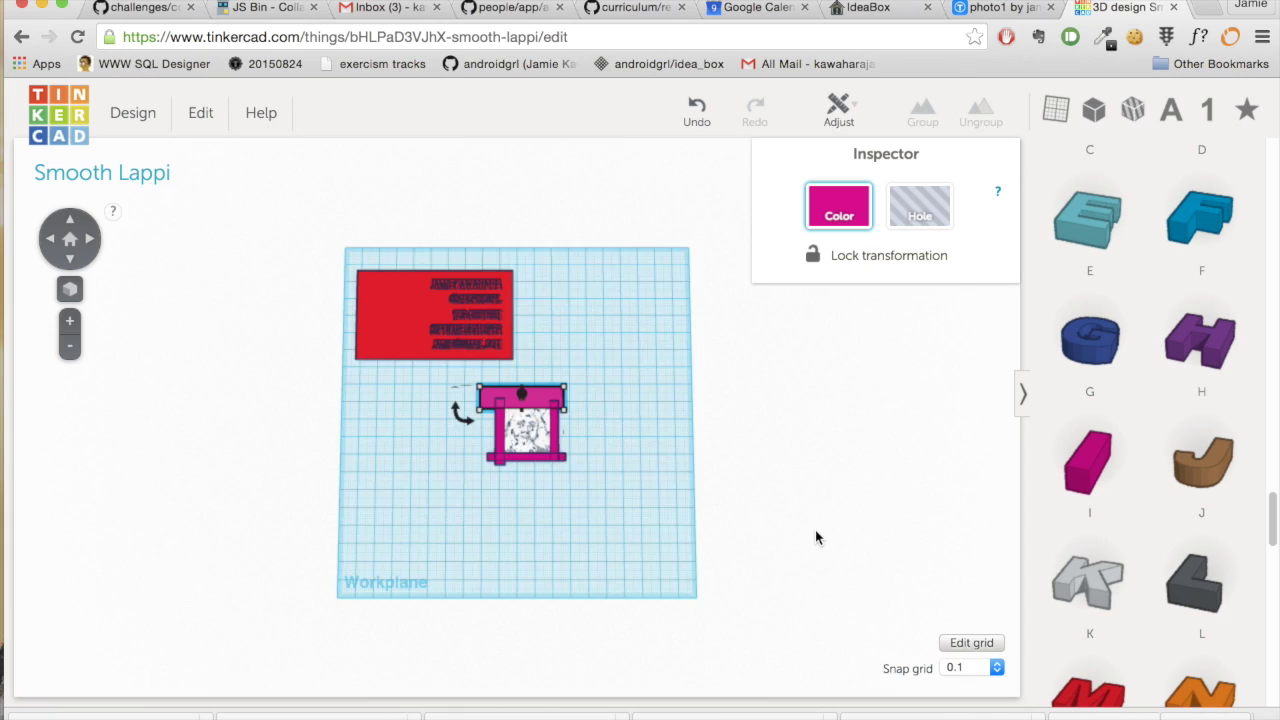
{"action": "scroll", "coordinate": [815, 538], "scroll_direction": "up", "scroll_amount": 8}
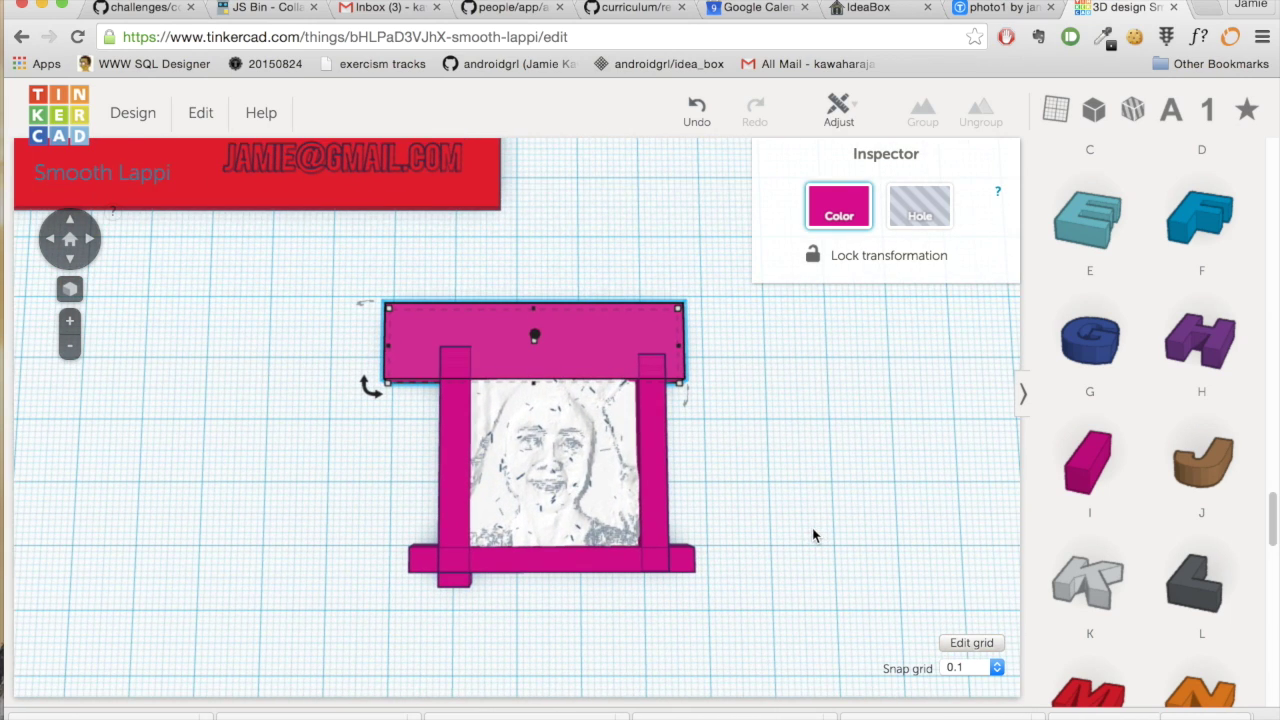
- Select the pink bars and turn them into holes
{"action": "left_click", "coordinate": [450, 460], "text": "shift"}
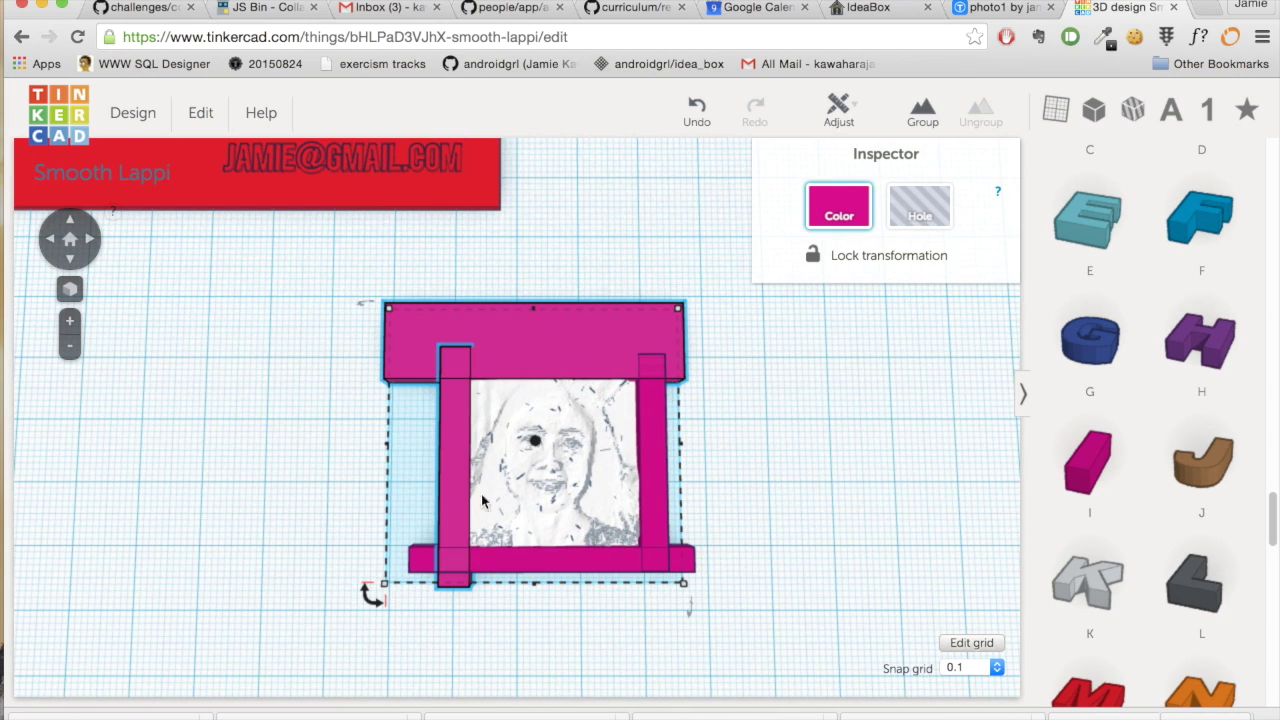
{"action": "left_click", "coordinate": [648, 480], "text": "shift"}
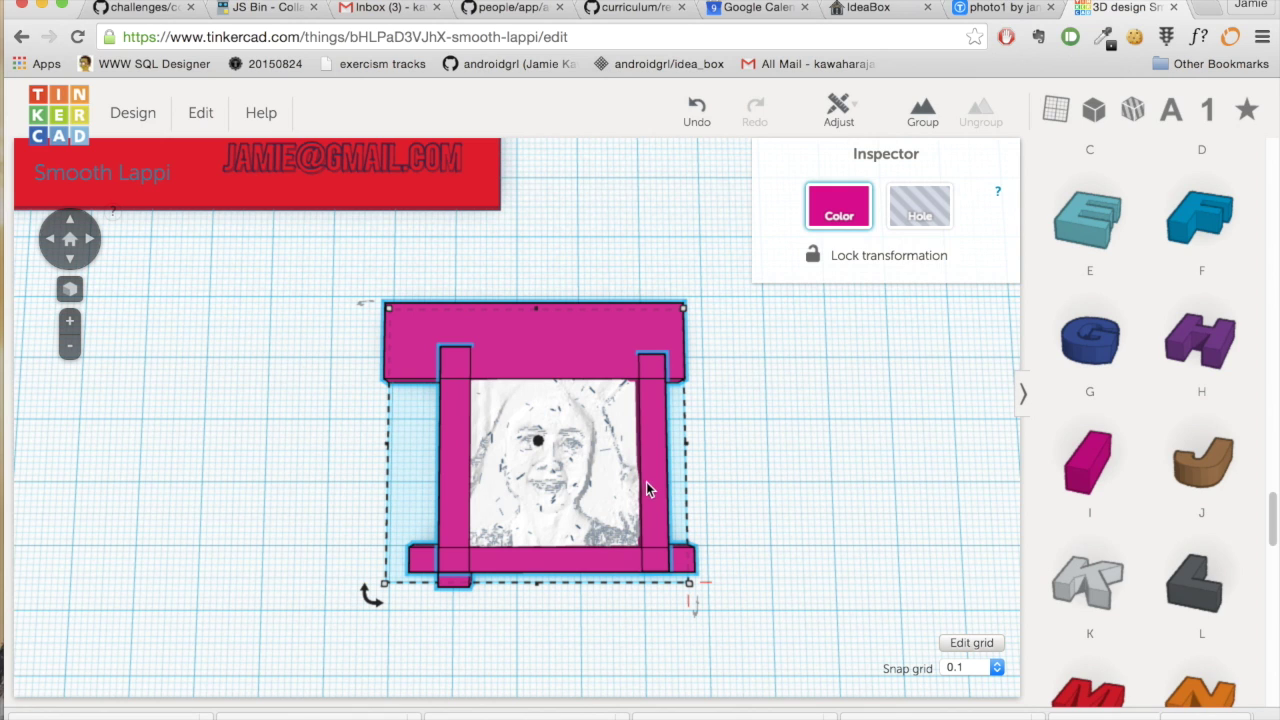
{"action": "left_click", "coordinate": [931, 208]}
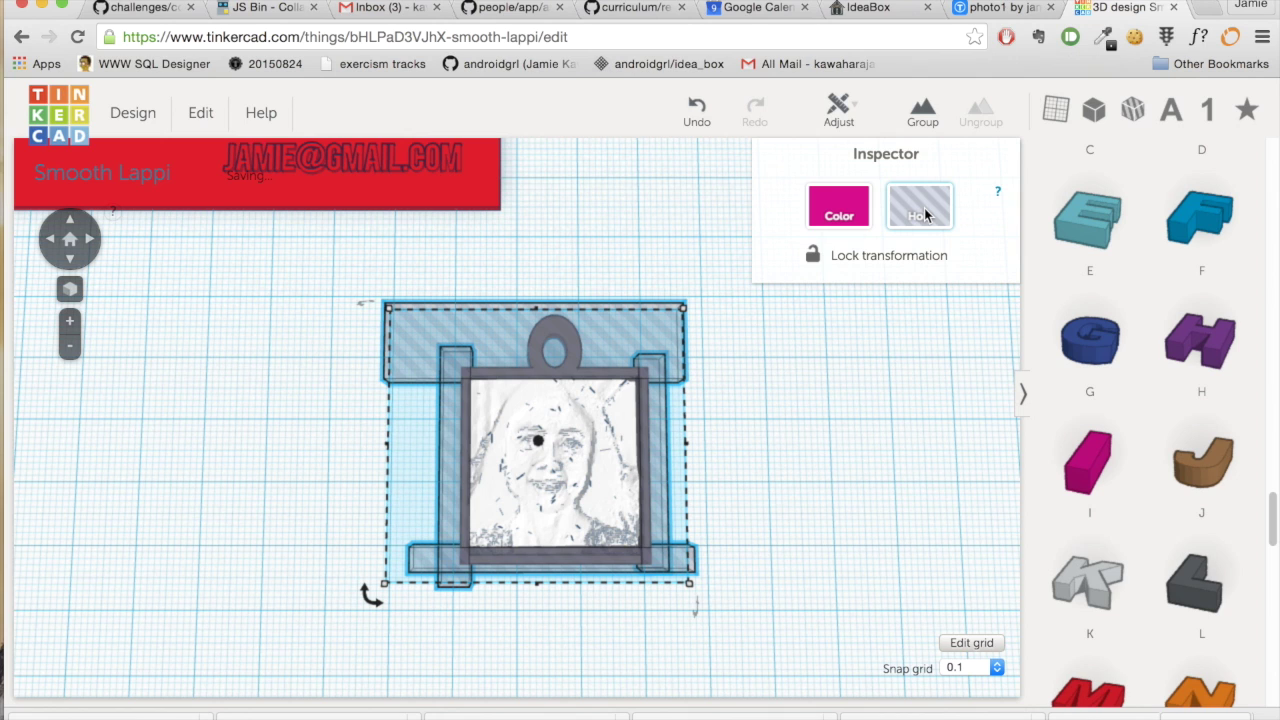
- Group the pendant with the hole bars to cut away the frame and loop
{"action": "left_click", "coordinate": [651, 236]}
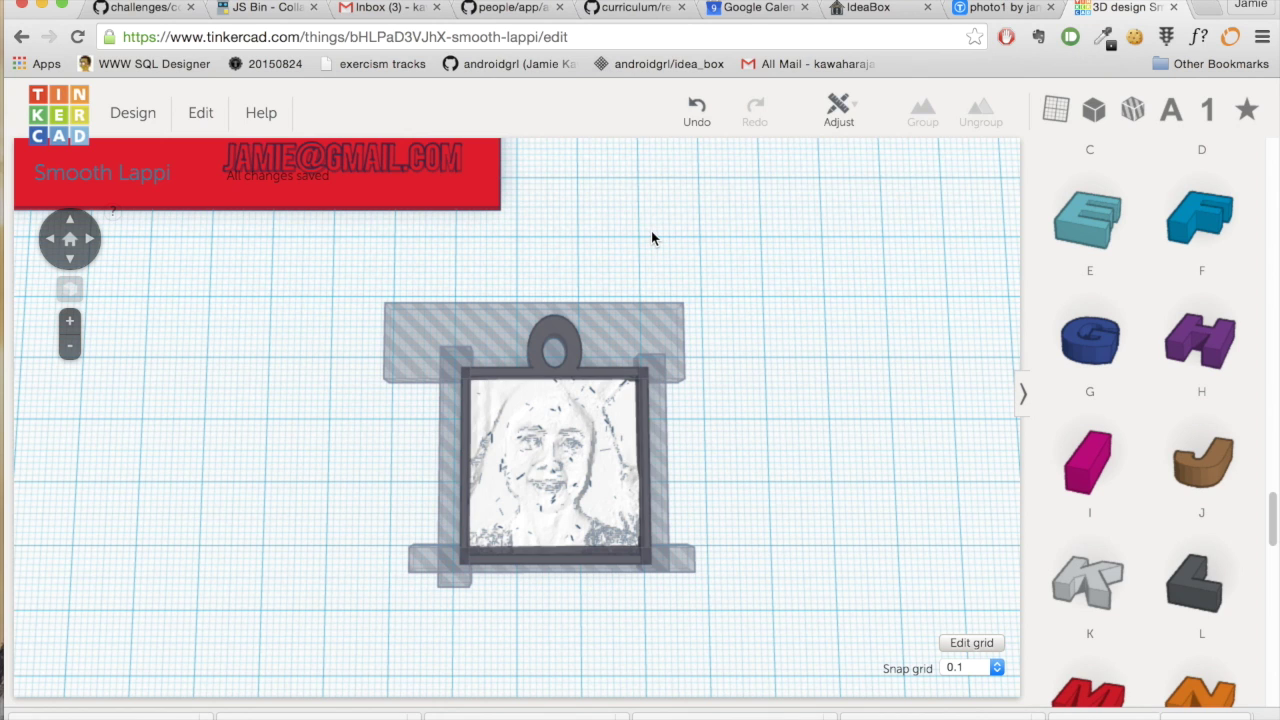
{"action": "left_click_drag", "start_coordinate": [307, 243], "coordinate": [851, 657]}
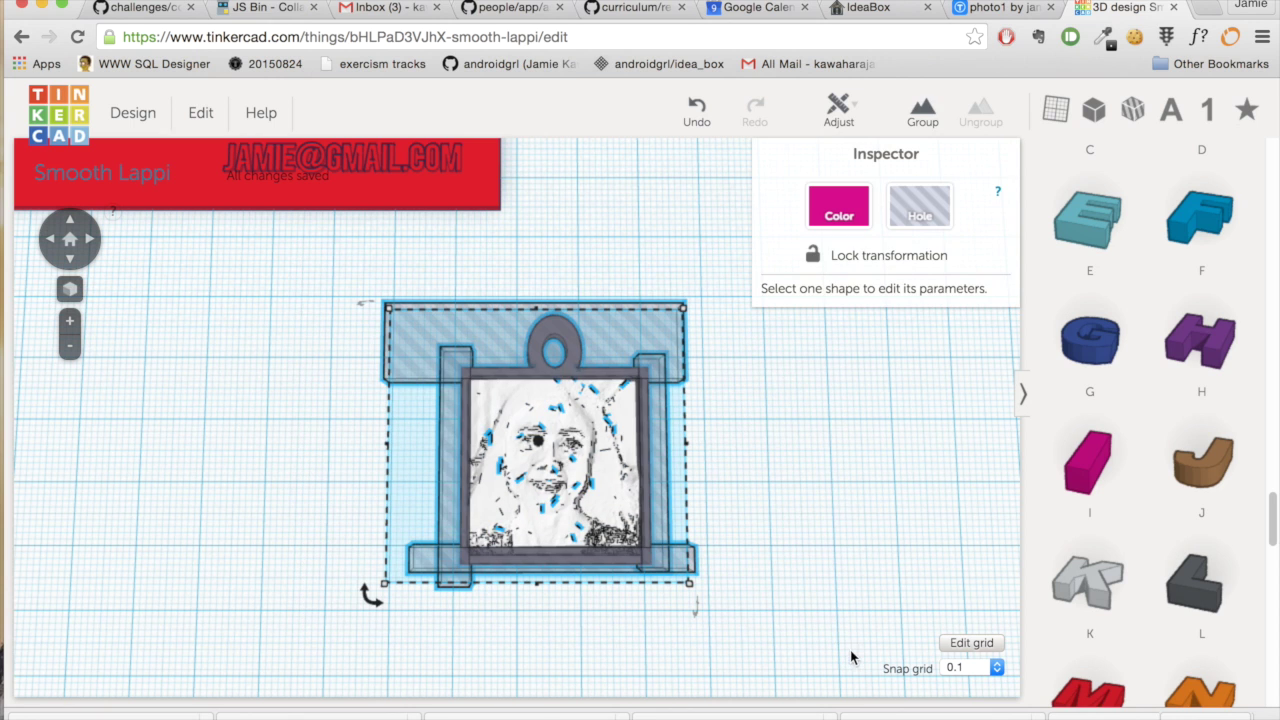
{"action": "left_click", "coordinate": [922, 105]}
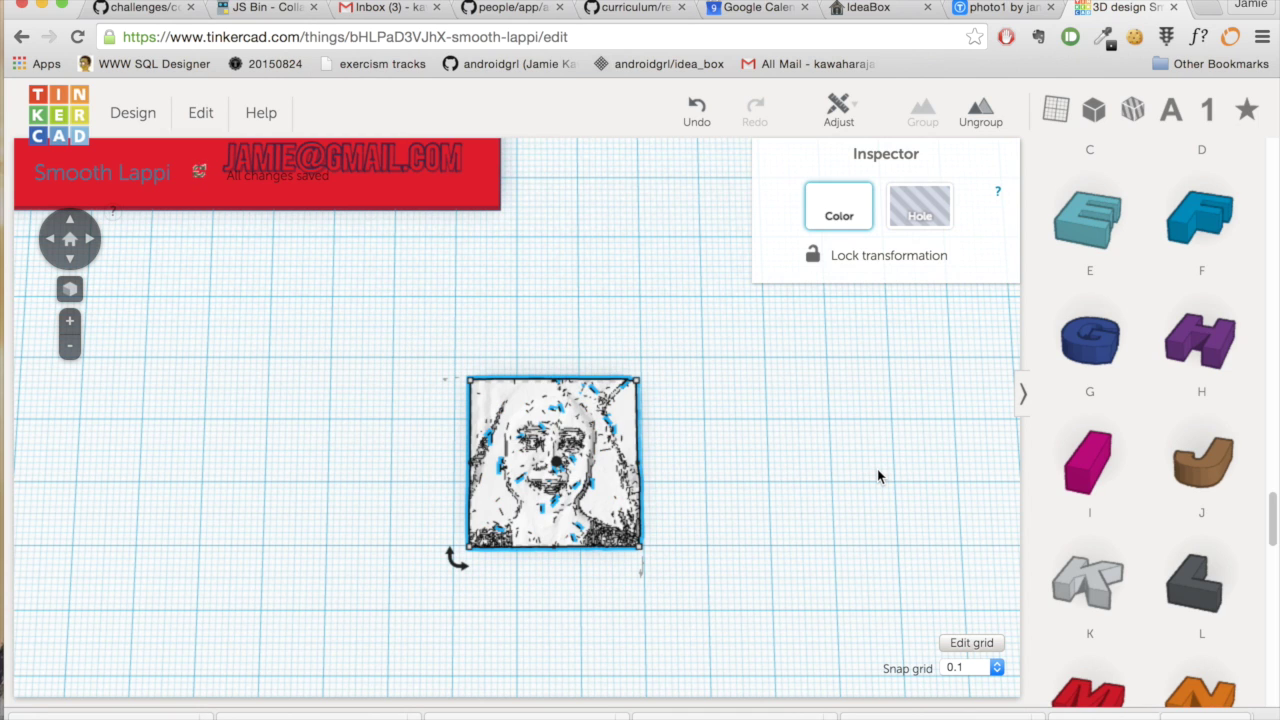
- Move the red card so the photo square sits on its left side
{"action": "scroll", "coordinate": [879, 469], "scroll_direction": "down", "scroll_amount": 5}
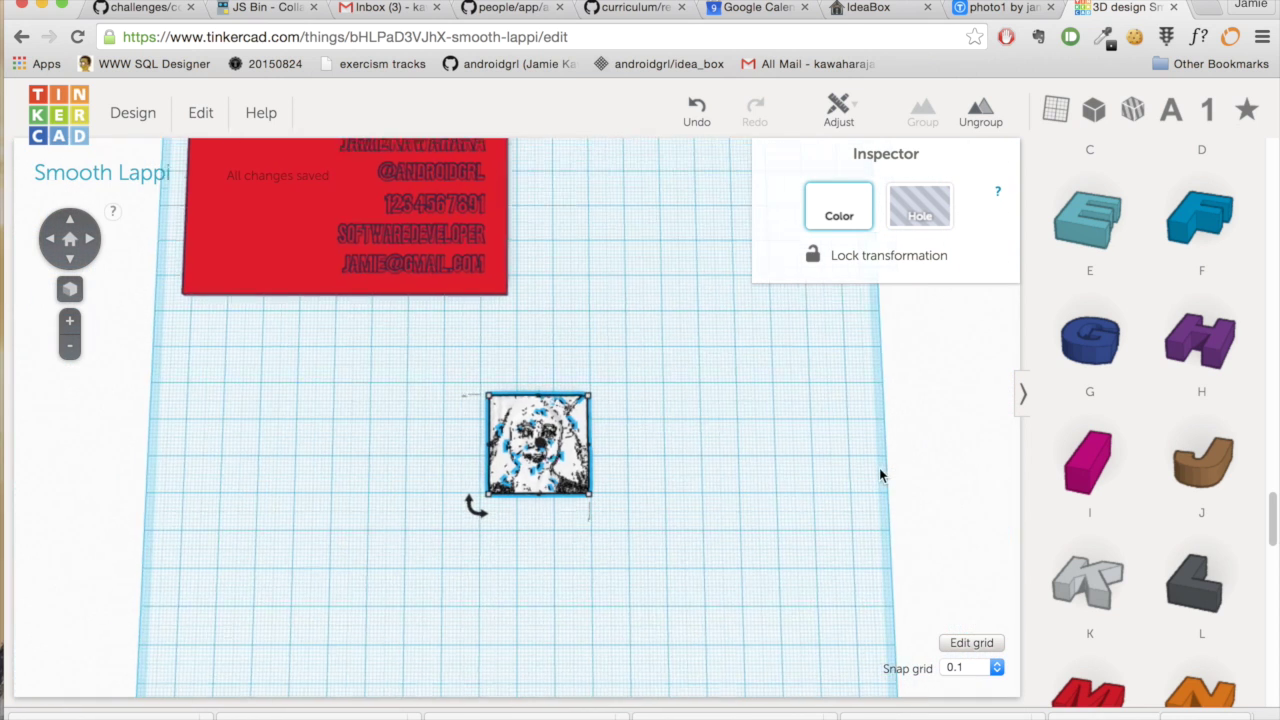
{"action": "left_click_drag", "start_coordinate": [400, 310], "coordinate": [538, 415]}
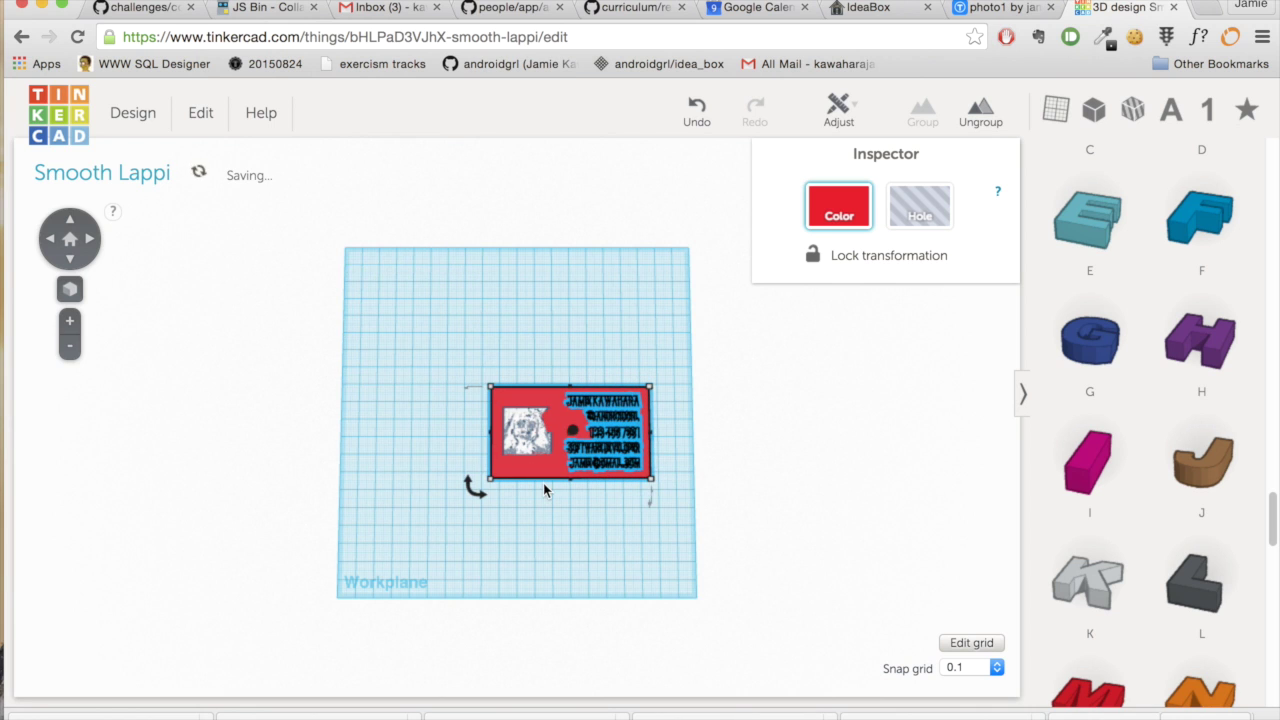
{"action": "scroll", "coordinate": [543, 483], "scroll_direction": "down", "scroll_amount": 5}
{"action": "scroll", "coordinate": [543, 483], "scroll_direction": "up", "scroll_amount": 10}
{"action": "scroll", "coordinate": [543, 484], "scroll_direction": "up", "scroll_amount": 5}
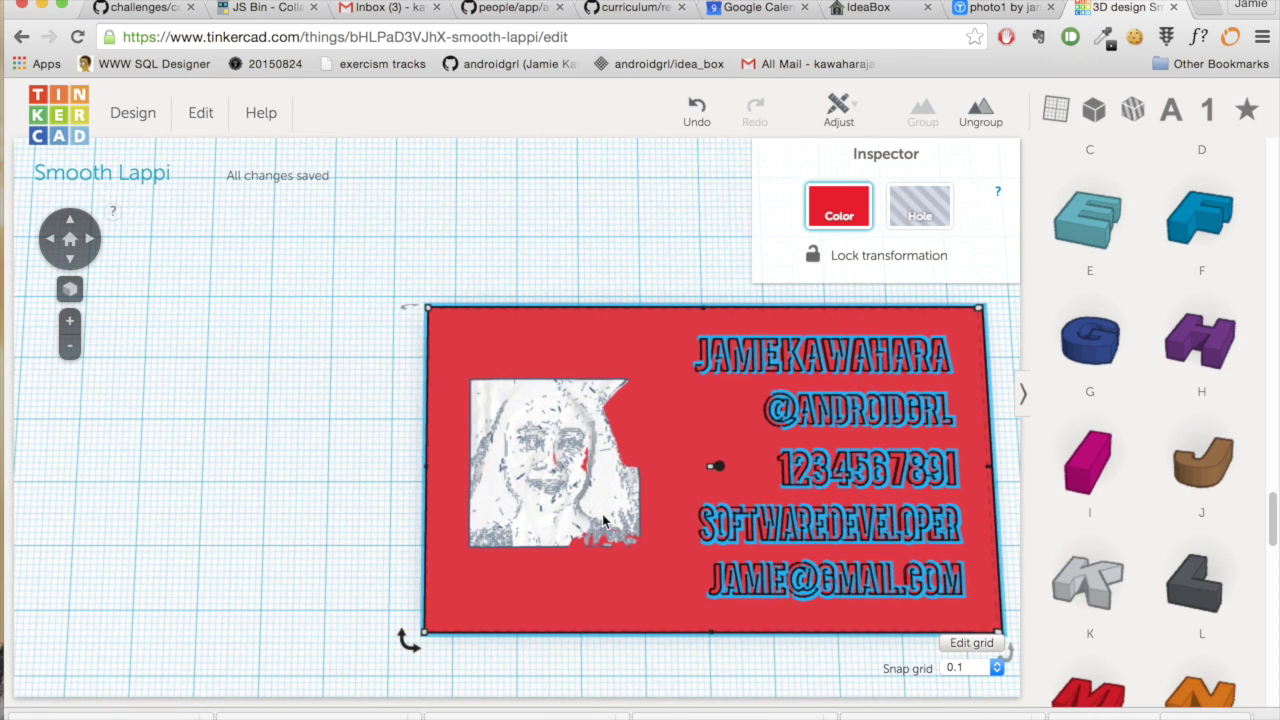
- Enlarge the photo relief slightly to about 29.97 × 28.30 mm
{"action": "left_click", "coordinate": [615, 532]}
{"action": "left_click_drag", "start_coordinate": [639, 548], "coordinate": [668, 570]}
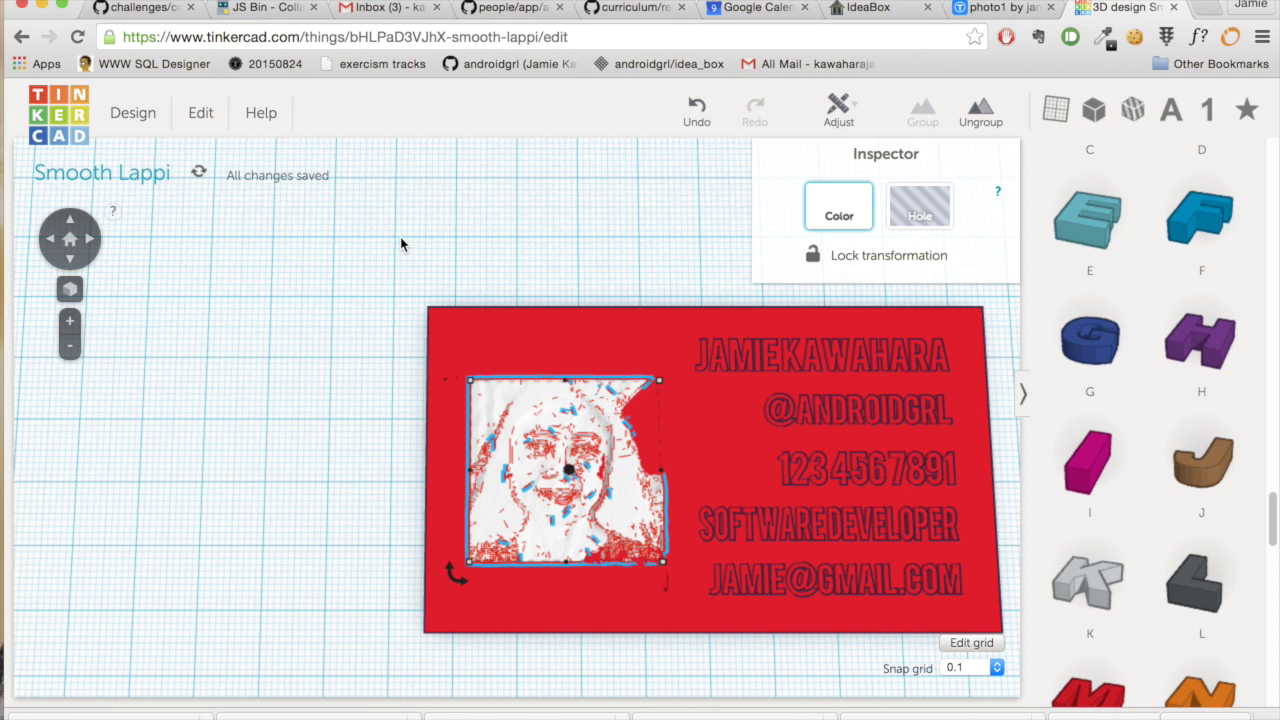
{"action": "scroll", "coordinate": [400, 243], "scroll_direction": "down", "scroll_amount": 2}
- Group the photo with the red card and move the grouped card up and left
{"action": "left_click", "coordinate": [380, 270]}
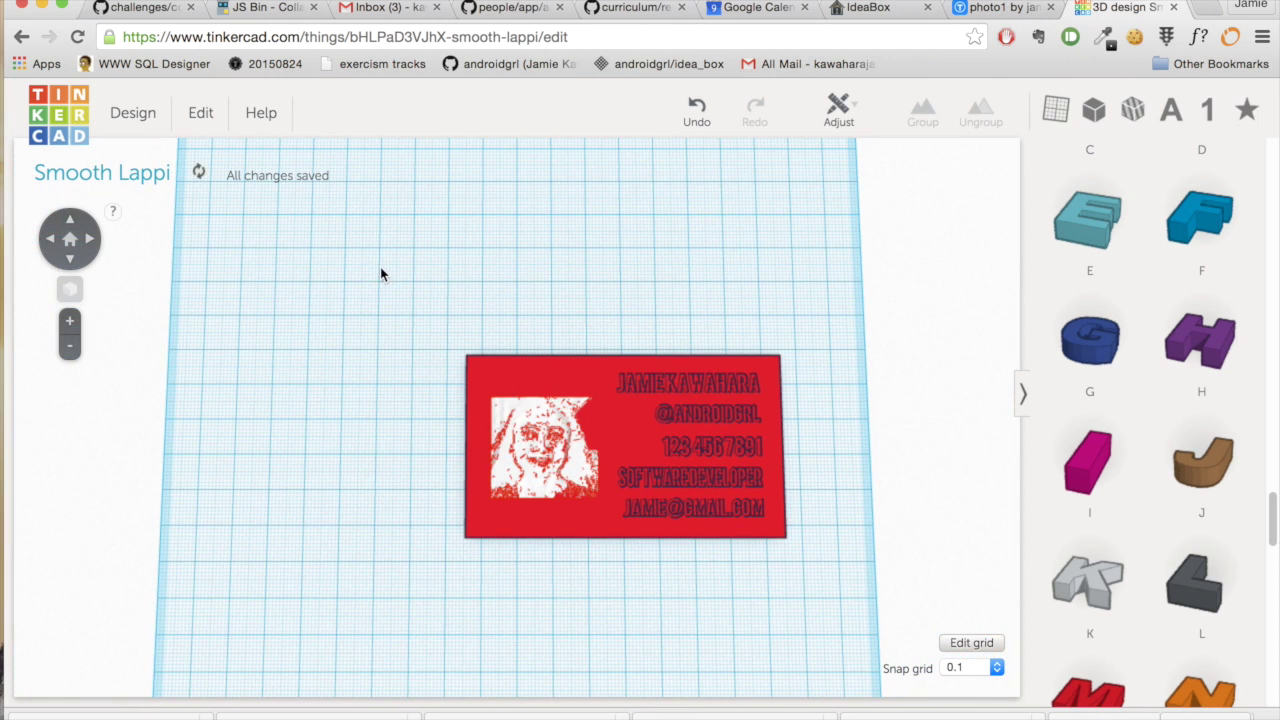
{"action": "left_click_drag", "start_coordinate": [384, 258], "coordinate": [823, 638]}
{"action": "left_click", "coordinate": [923, 112]}
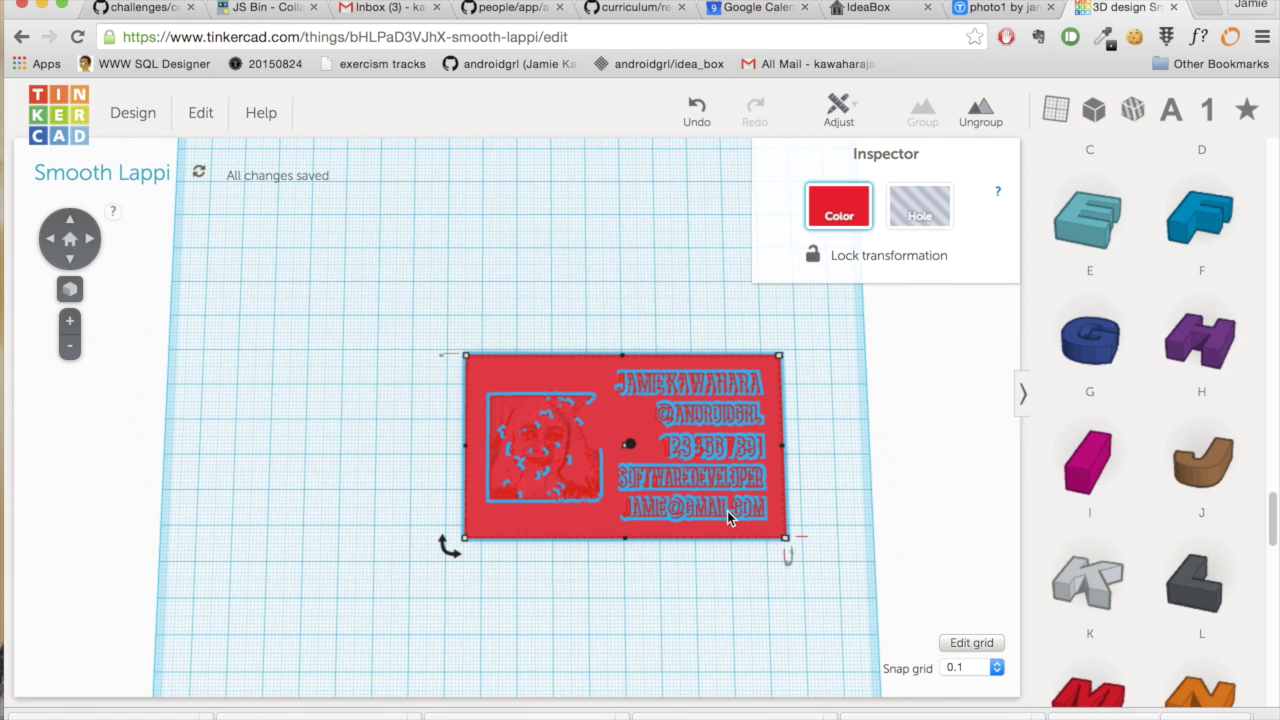
{"action": "left_click", "coordinate": [308, 493]}
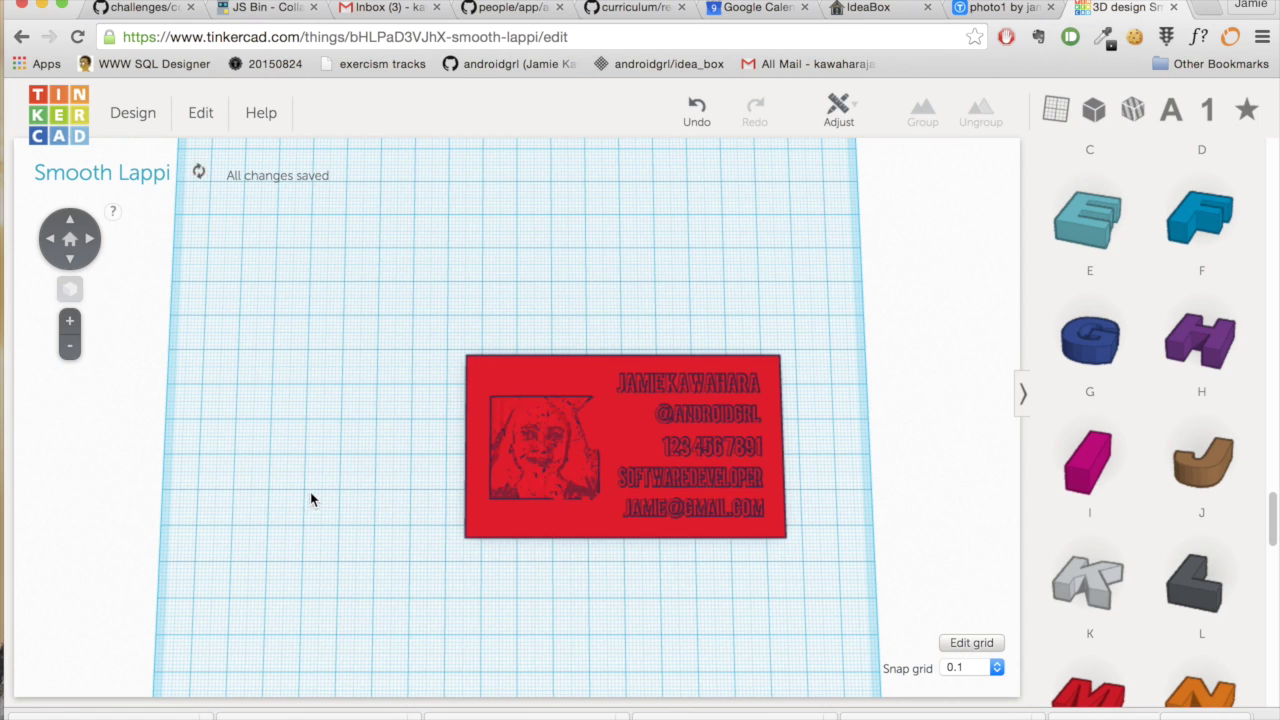
{"action": "left_click_drag", "start_coordinate": [592, 374], "coordinate": [436, 351]}
- Orbit the view to inspect the finished card from a front-facing perspective
{"action": "scroll", "coordinate": [580, 468], "scroll_direction": "down", "scroll_amount": 3}
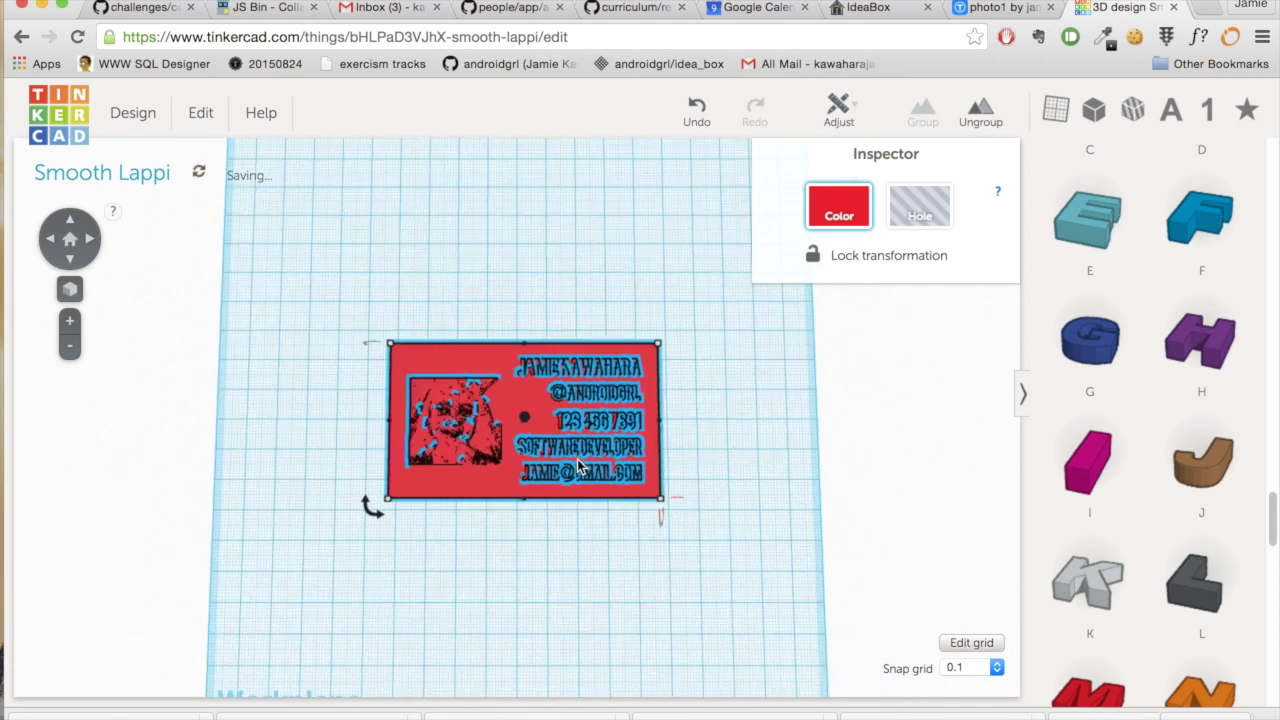
{"action": "scroll", "coordinate": [578, 468], "scroll_direction": "up", "scroll_amount": 5}
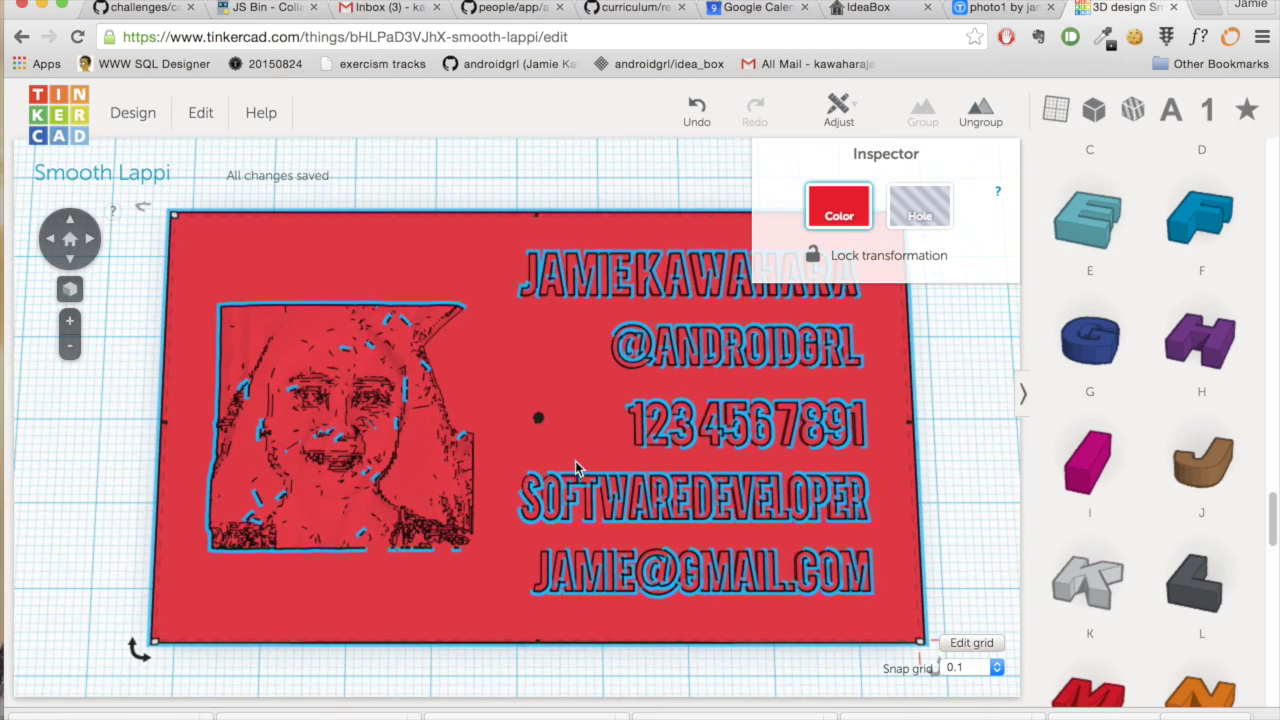
{"action": "left_click", "coordinate": [954, 500]}
{"action": "right_click_drag", "start_coordinate": [953, 490], "coordinate": [760, 543]}
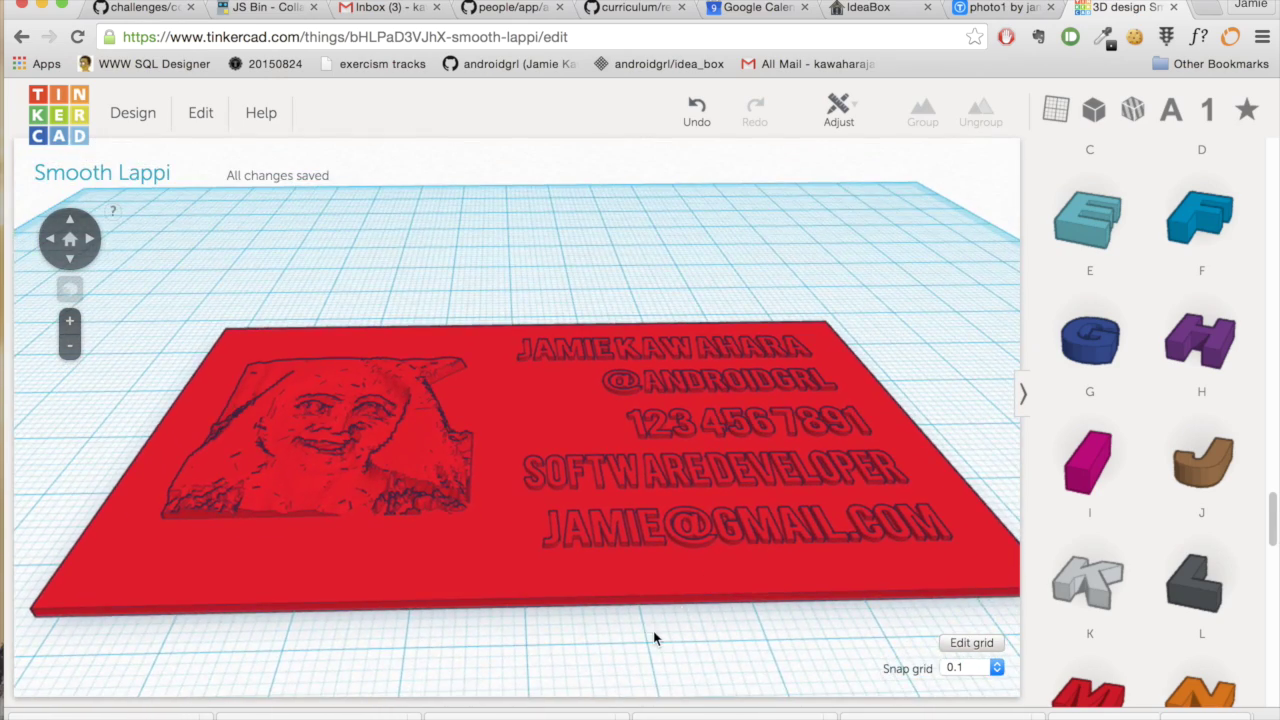
{"action": "right_click_drag", "start_coordinate": [652, 636], "coordinate": [763, 600]}
{"action": "right_click_drag", "start_coordinate": [571, 637], "coordinate": [483, 611]}
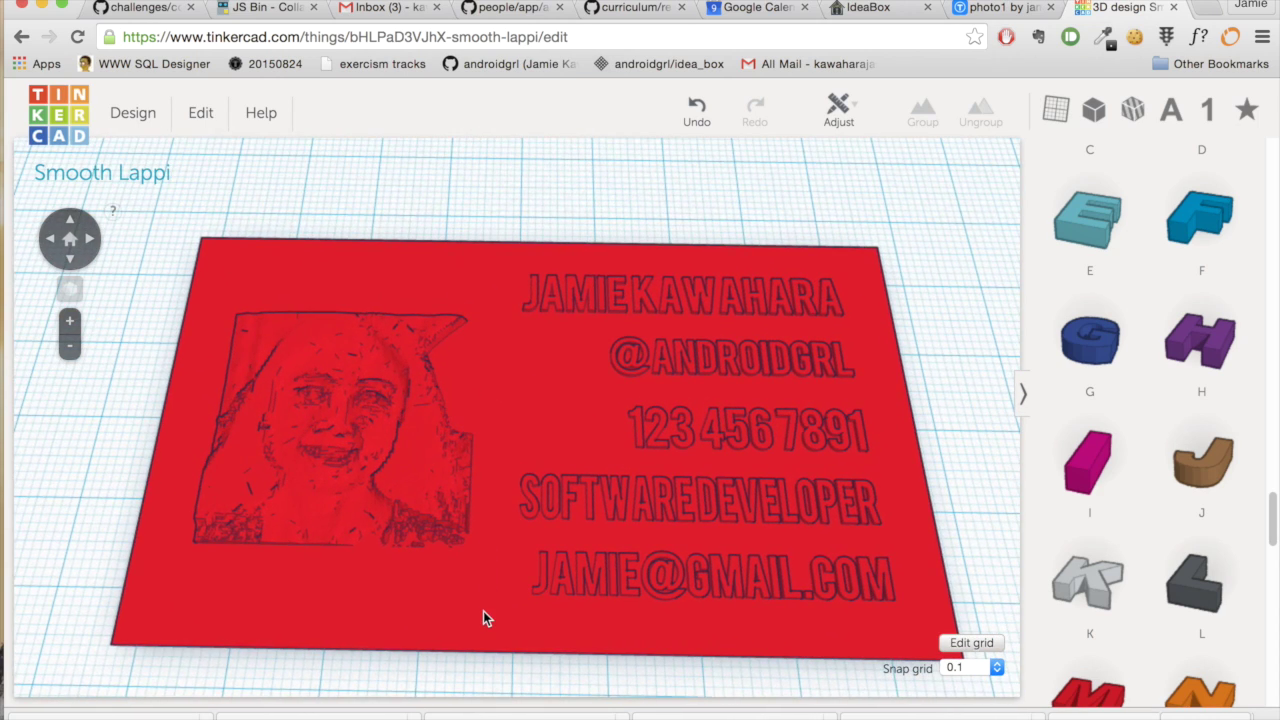
- Download the design for 3D printing as an STL file
{"action": "left_click", "coordinate": [155, 118]}
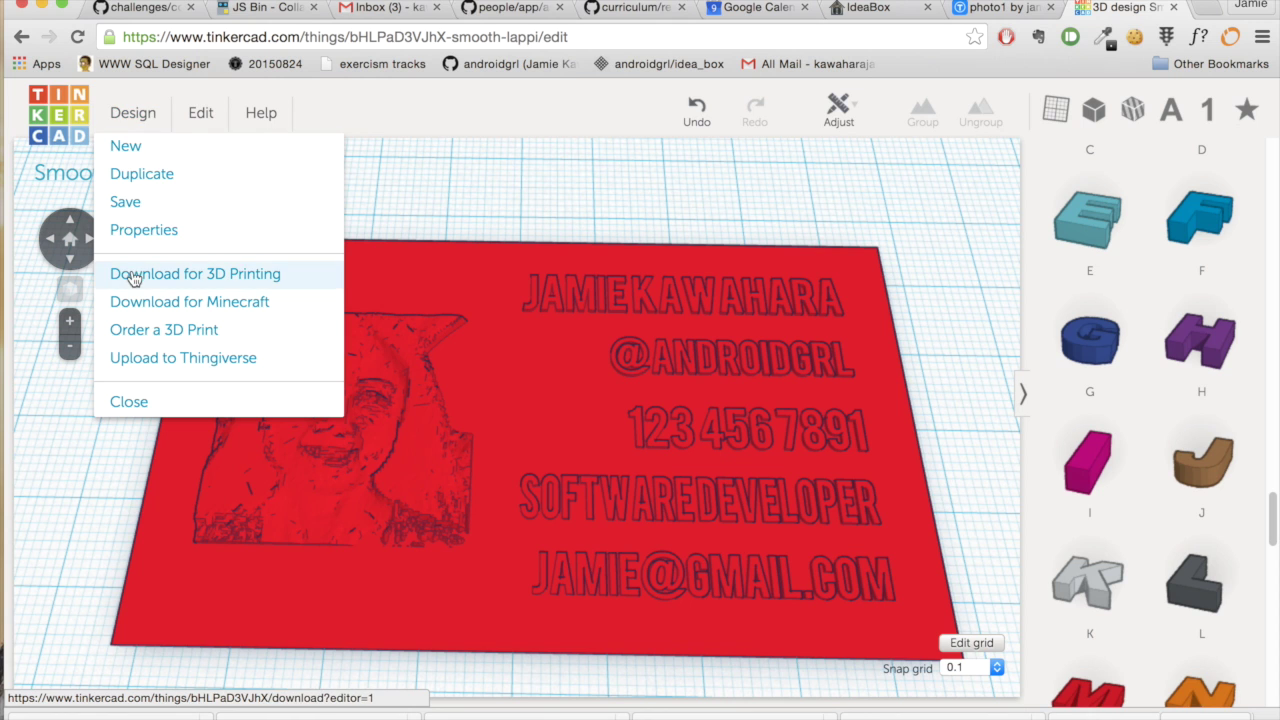
{"action": "left_click", "coordinate": [131, 276]}
{"action": "left_click", "coordinate": [453, 280]}
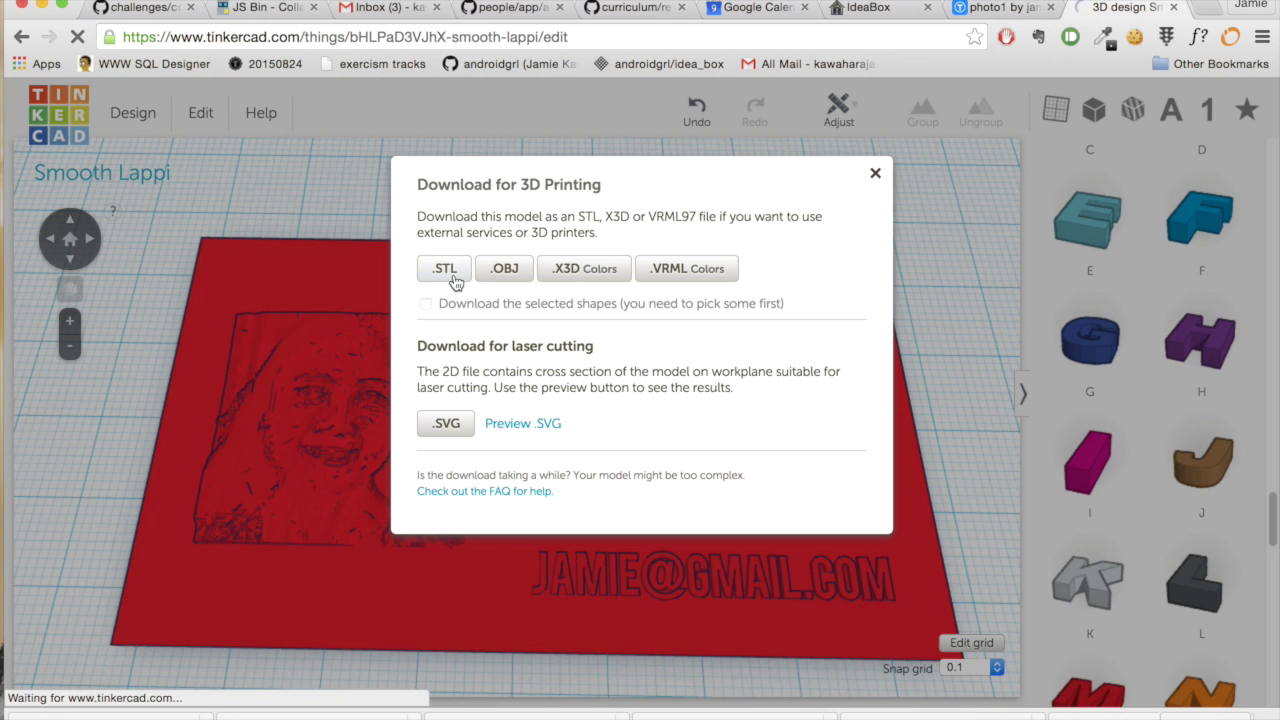